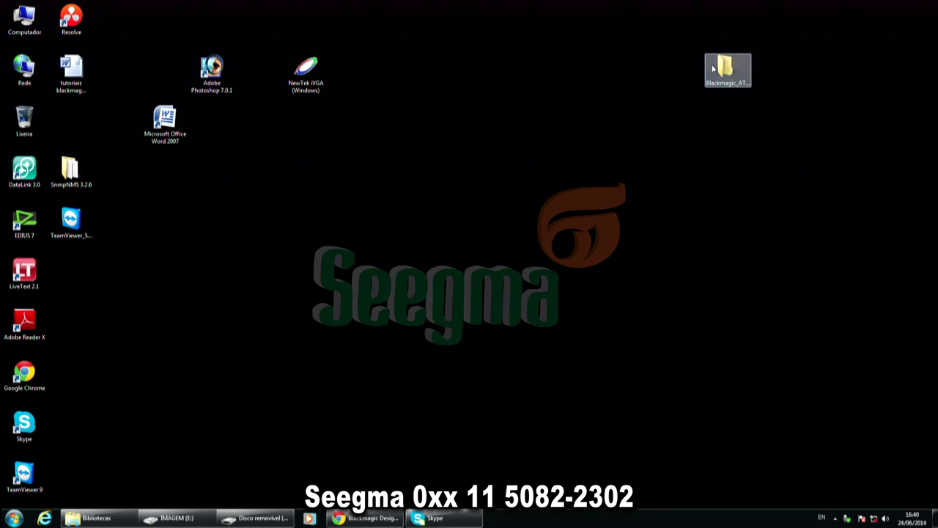
Launch Blackmagic_ATEM_Switchers_Installer_6.0 from the Blackmagic_ATEM_Switchers_Windows_6.0 folder on removable disk H:
click(96, 517)
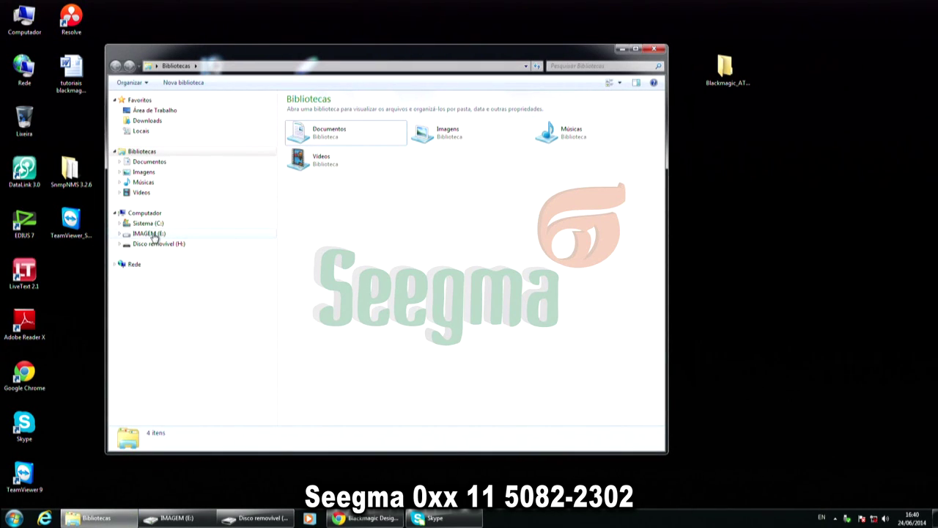
click(168, 244)
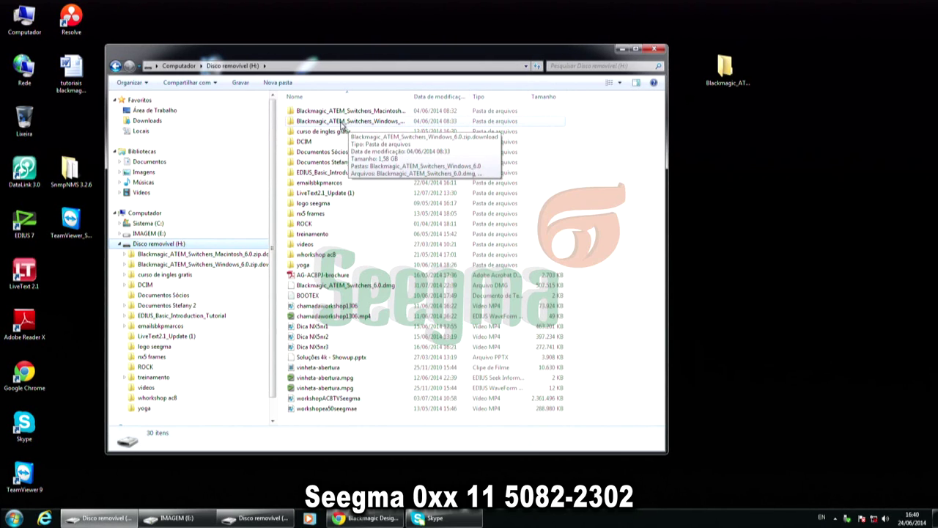
double_click(349, 122)
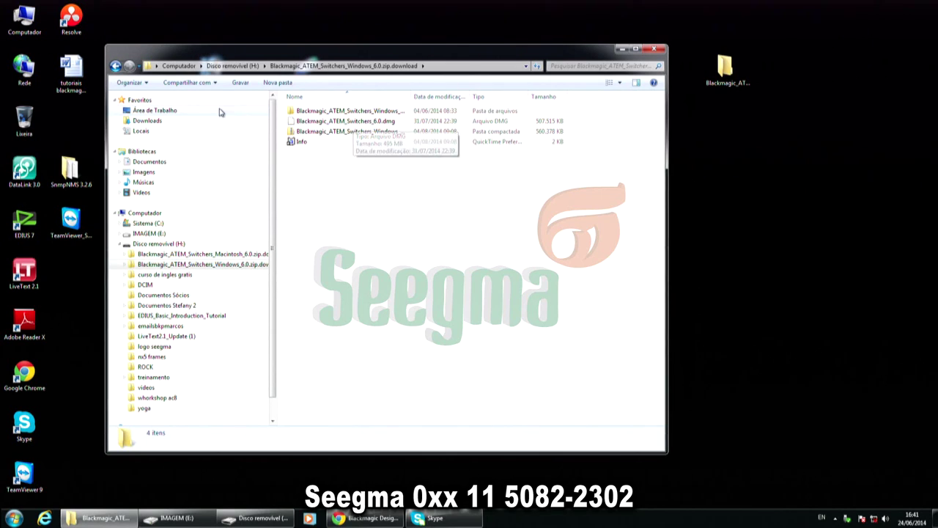
double_click(302, 112)
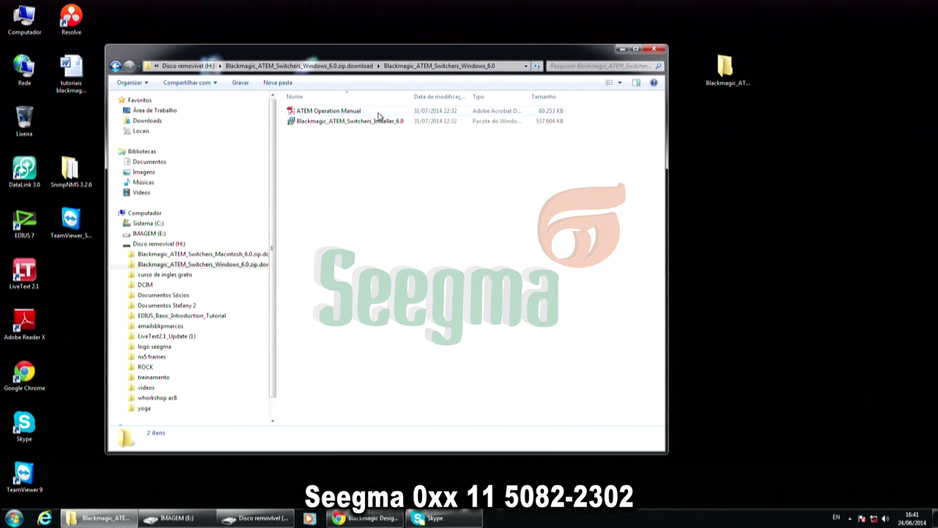
double_click(358, 123)
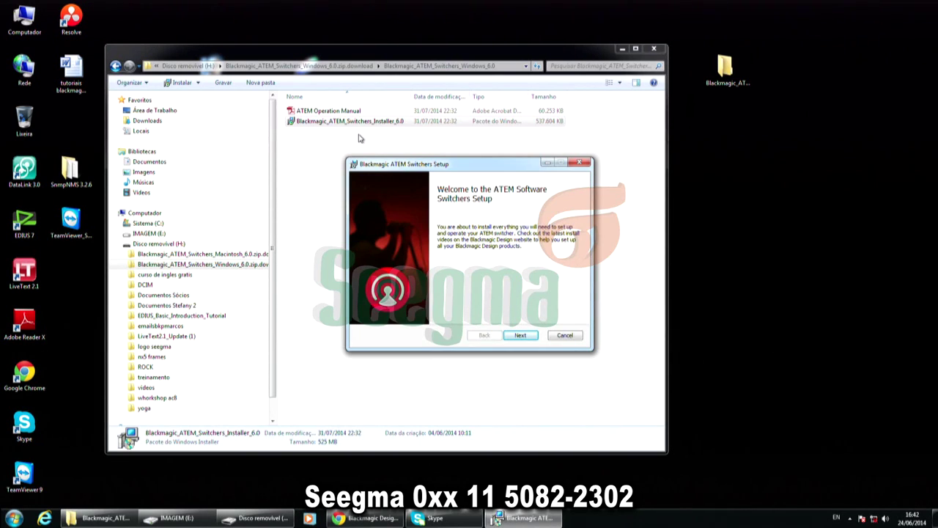
Accept the ATEM license agreement, review its text to the end and start the installation
click(522, 337)
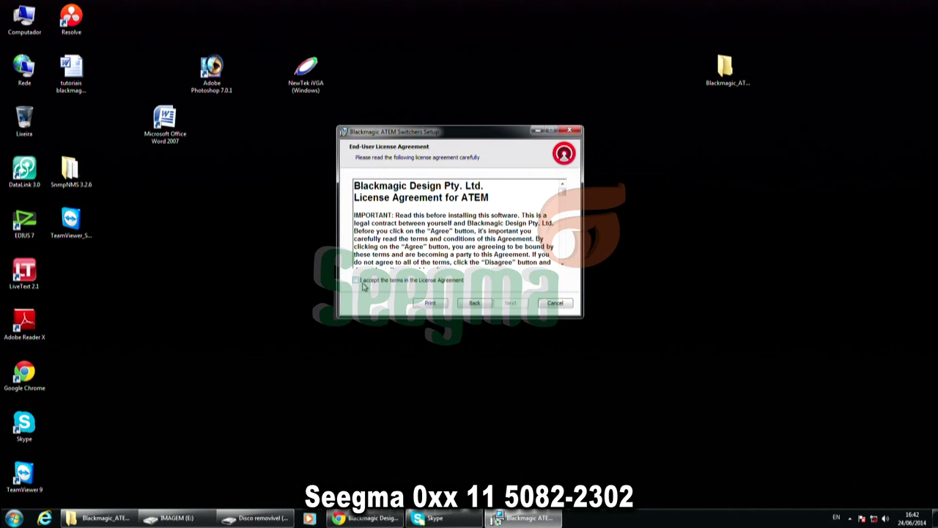
click(356, 280)
scroll(566, 203, down, 5)
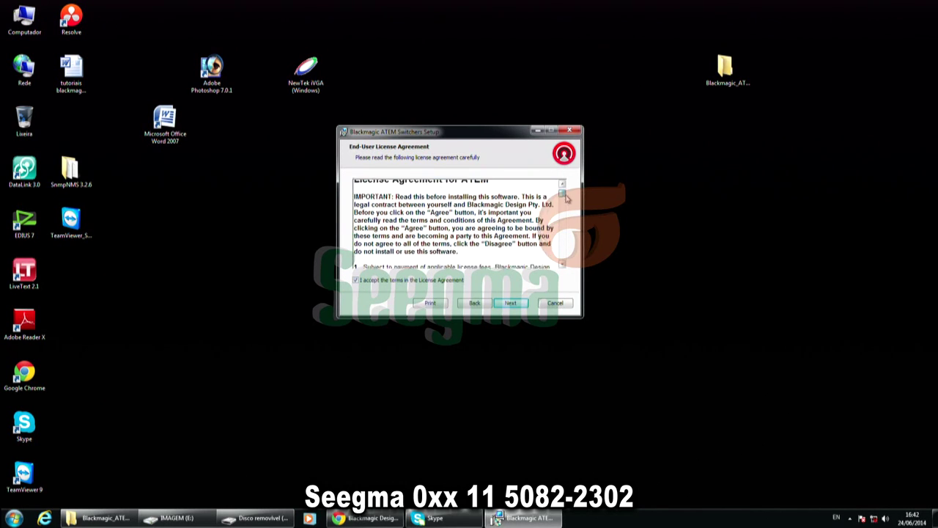
drag(566, 203, 563, 262)
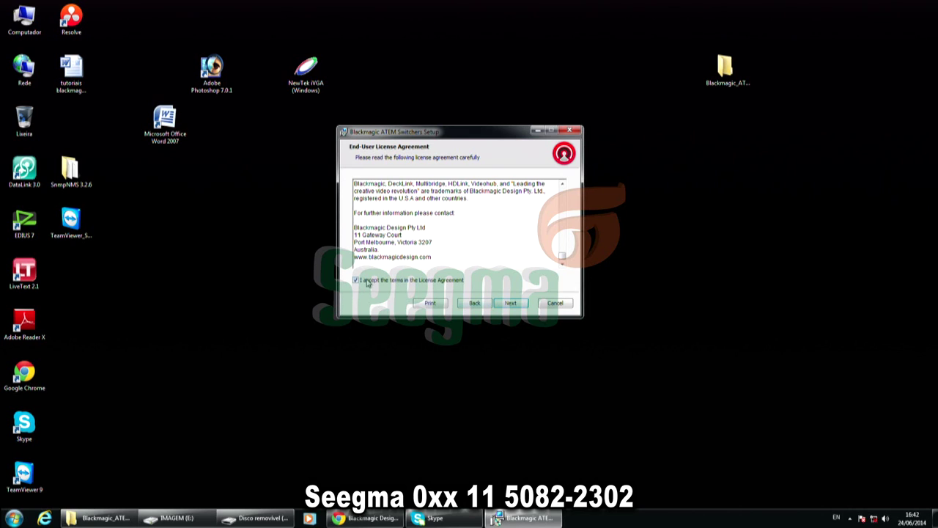
click(512, 308)
click(511, 307)
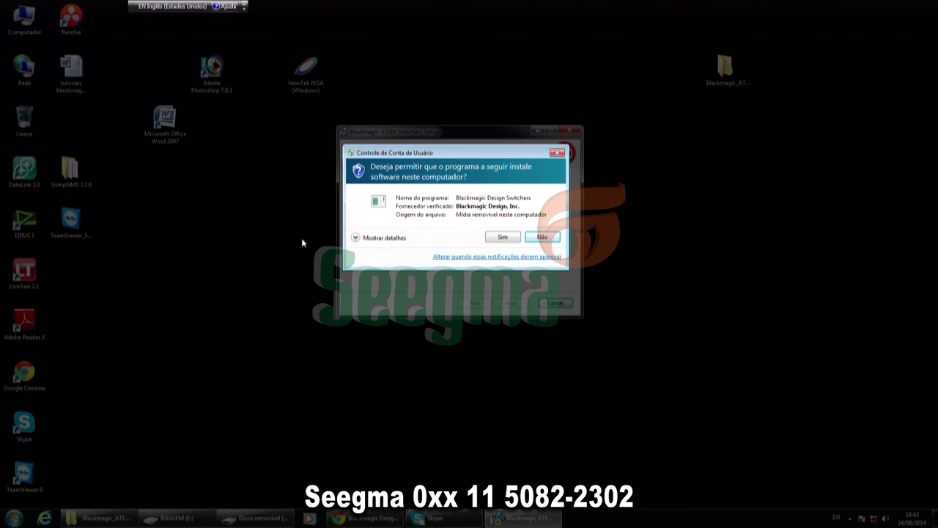
Allow Blackmagic Design Switchers to install, finish the setup wizard and restart the computer
click(502, 237)
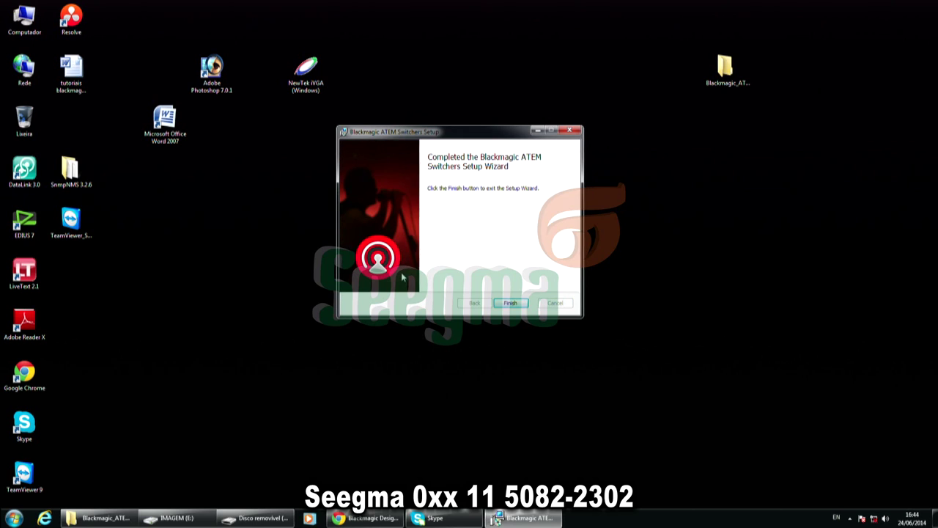
click(519, 305)
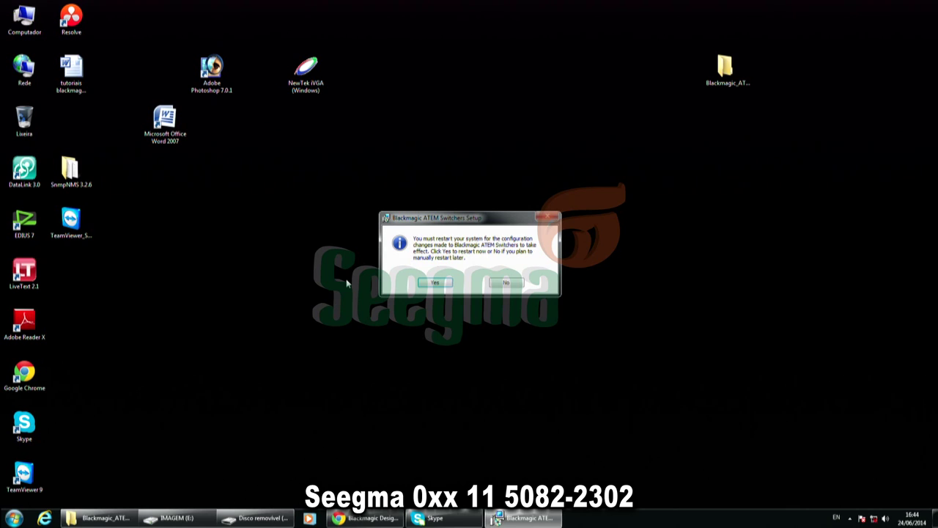
click(437, 283)
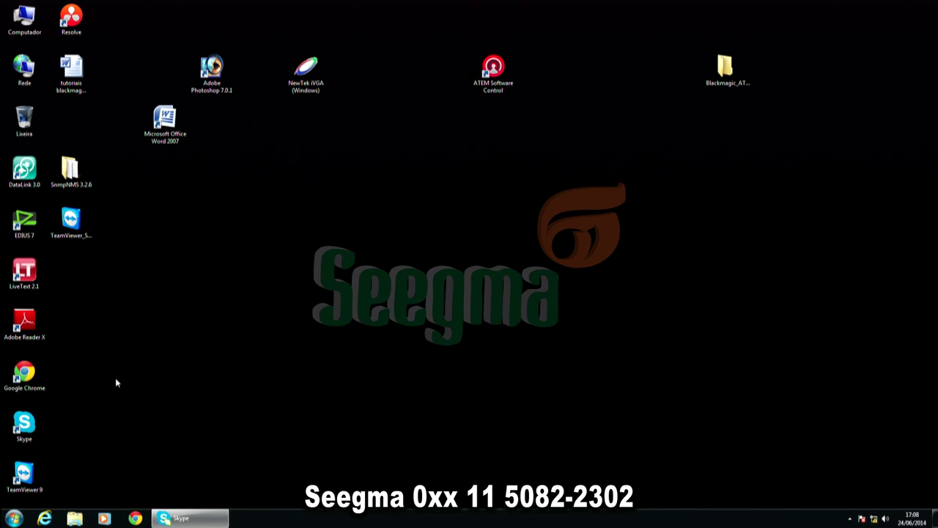
Check the switcher's IP address, subnet mask and gateway in ATEM Setup Utility, then close the utility
click(15, 518)
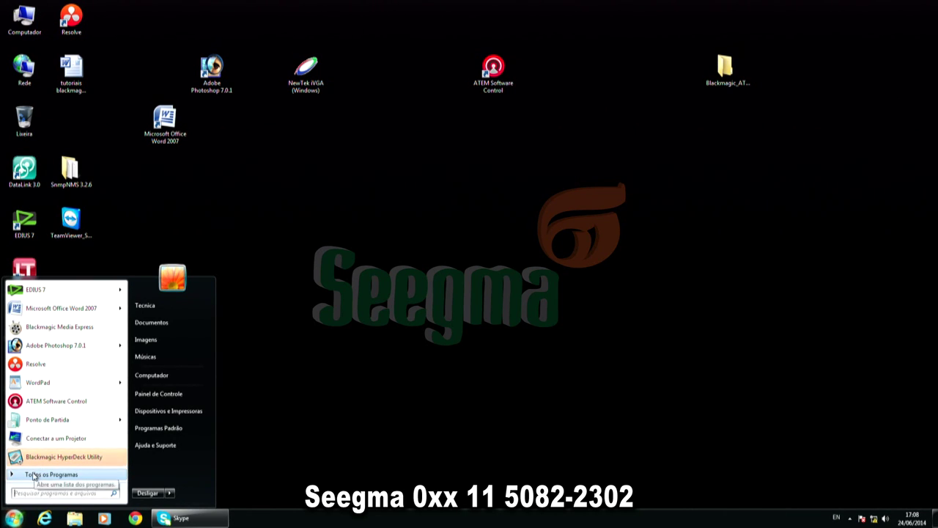
click(33, 474)
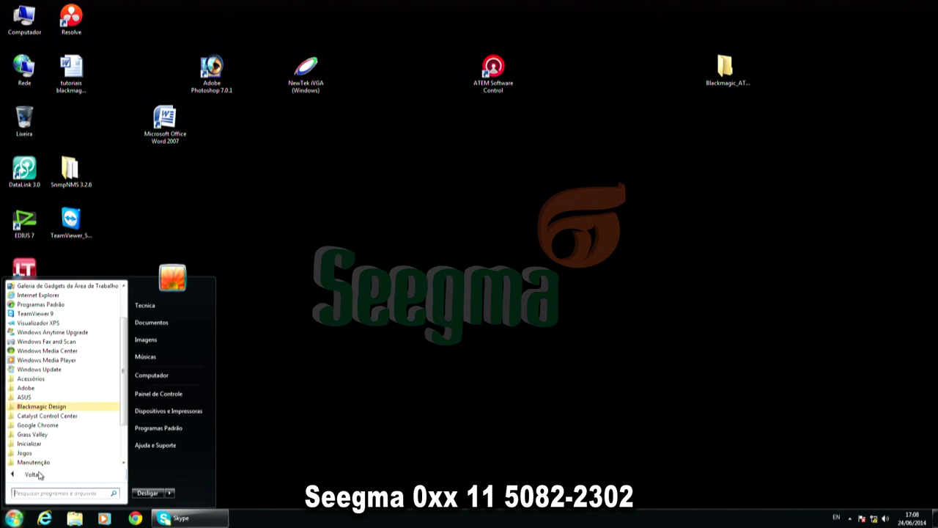
click(10, 409)
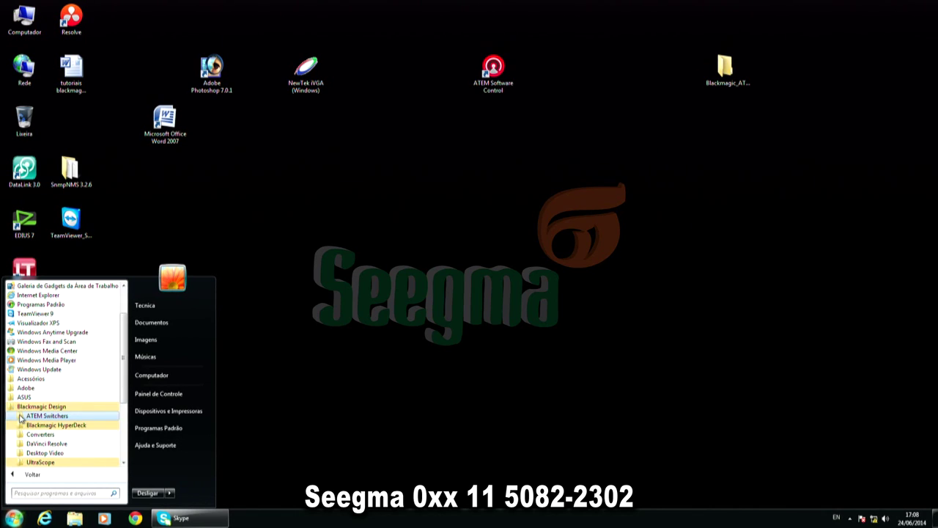
click(20, 418)
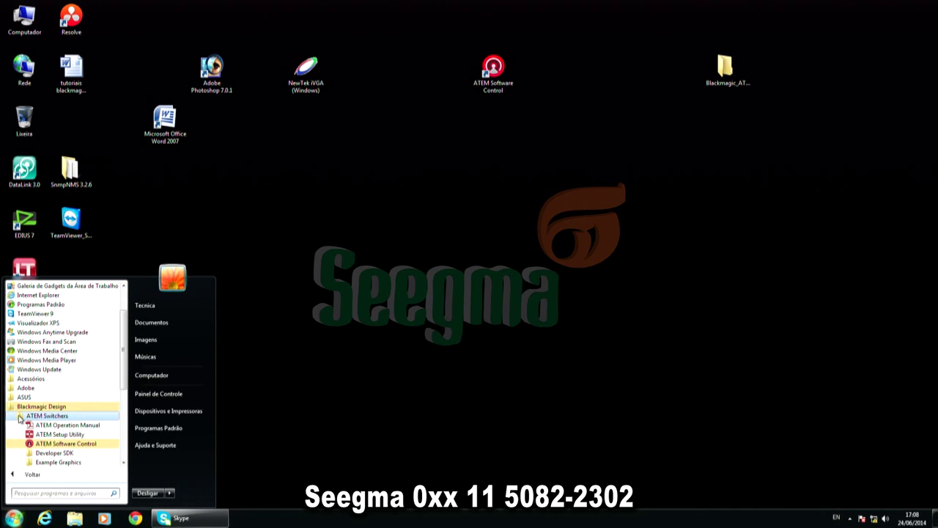
click(60, 435)
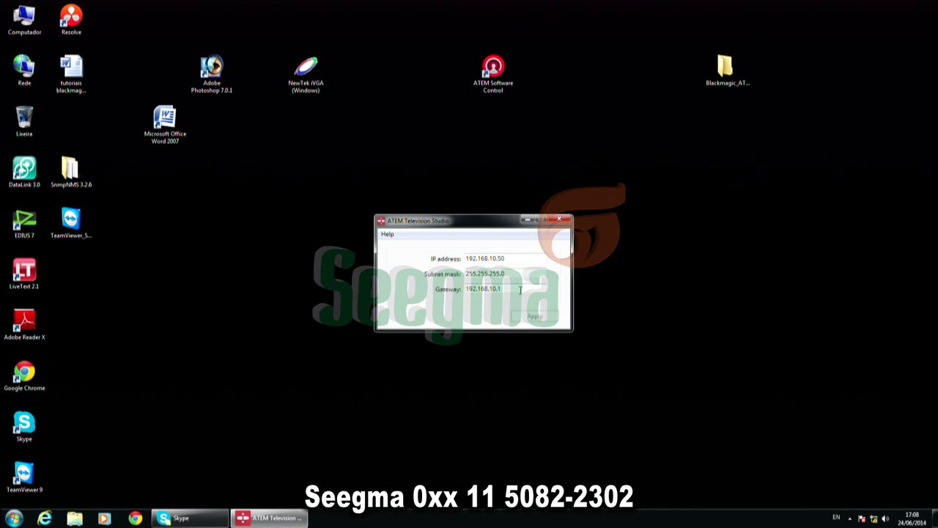
click(558, 221)
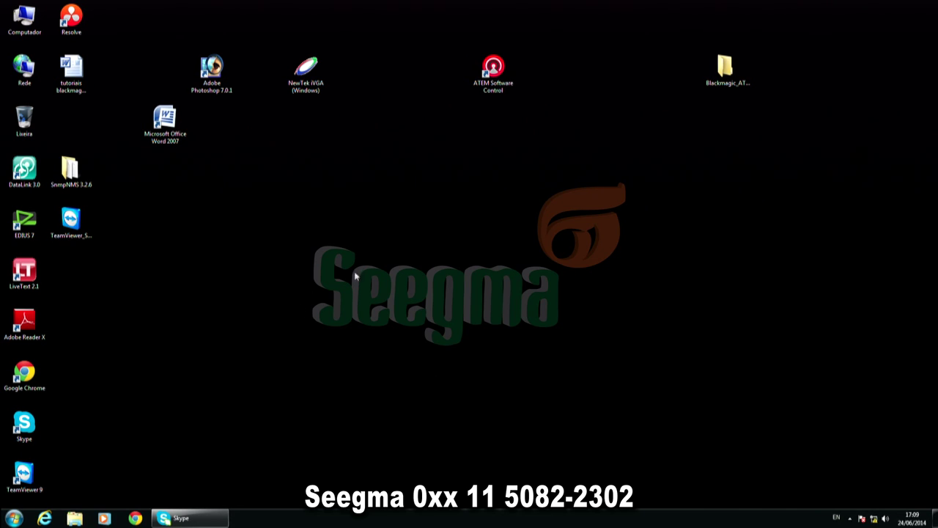
mouse_move(873, 520)
right_click(873, 519)
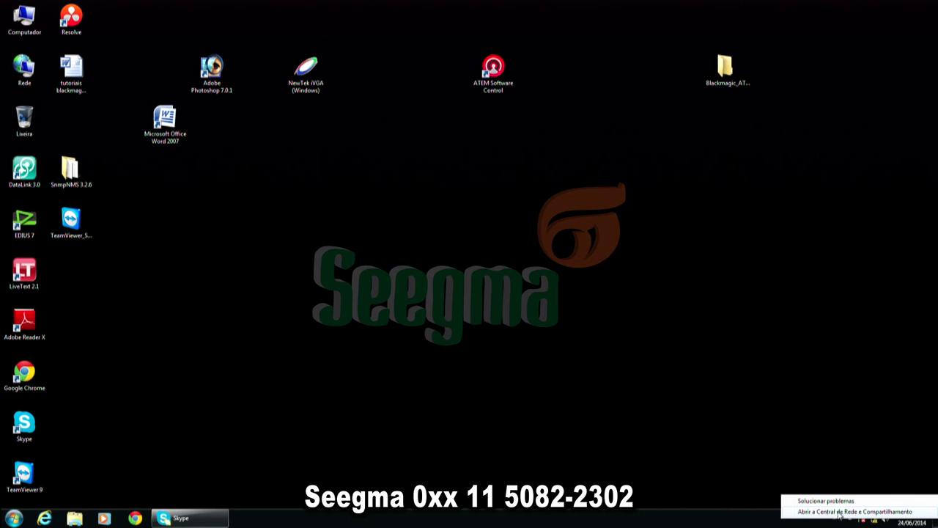
click(854, 450)
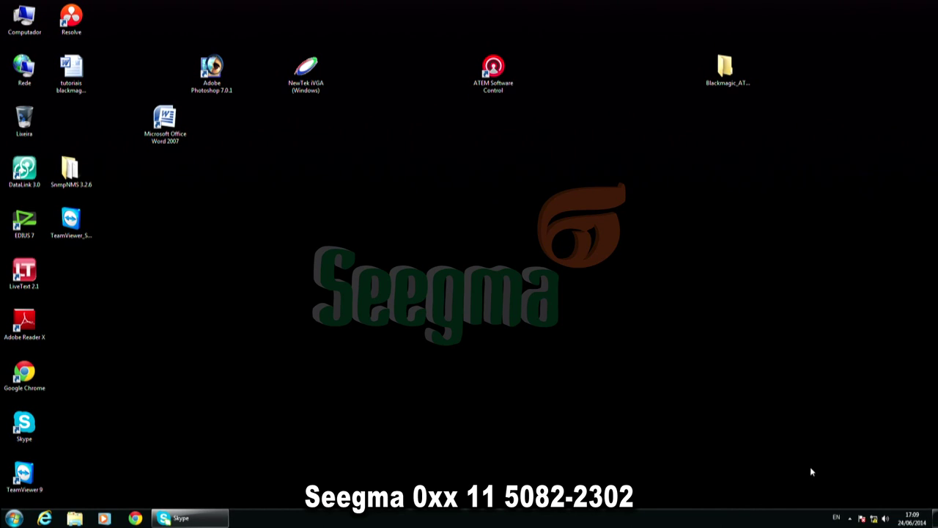
Open the TCP/IPv4 properties of the local connection (Conexão local) from the computer's network adapter settings
right_click(27, 67)
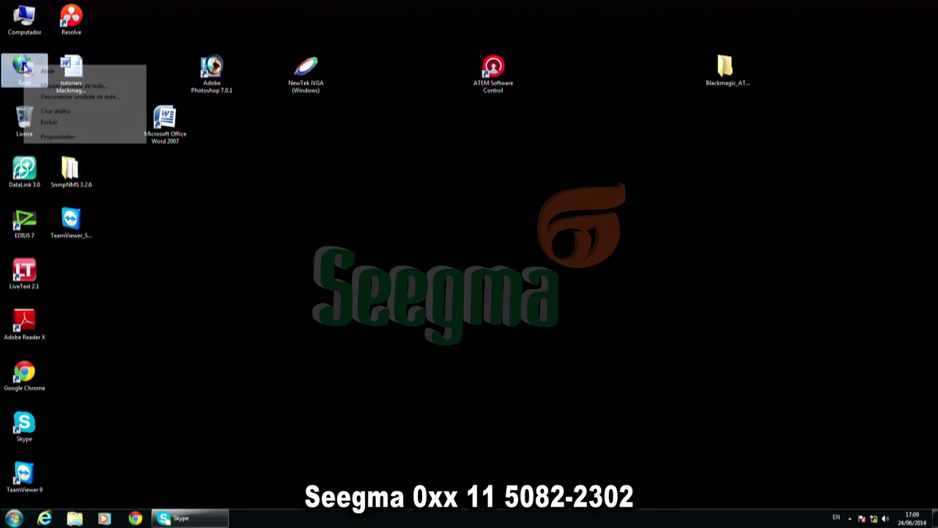
click(60, 137)
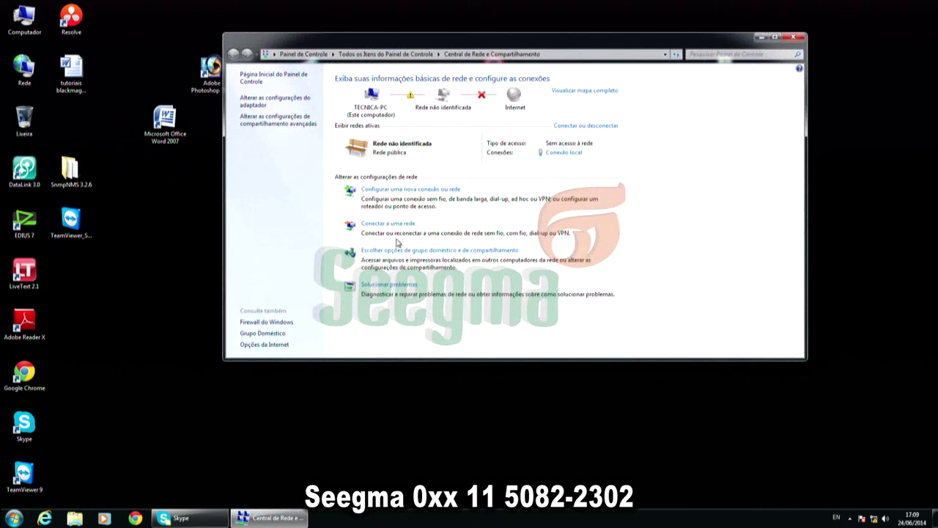
drag(450, 42, 459, 71)
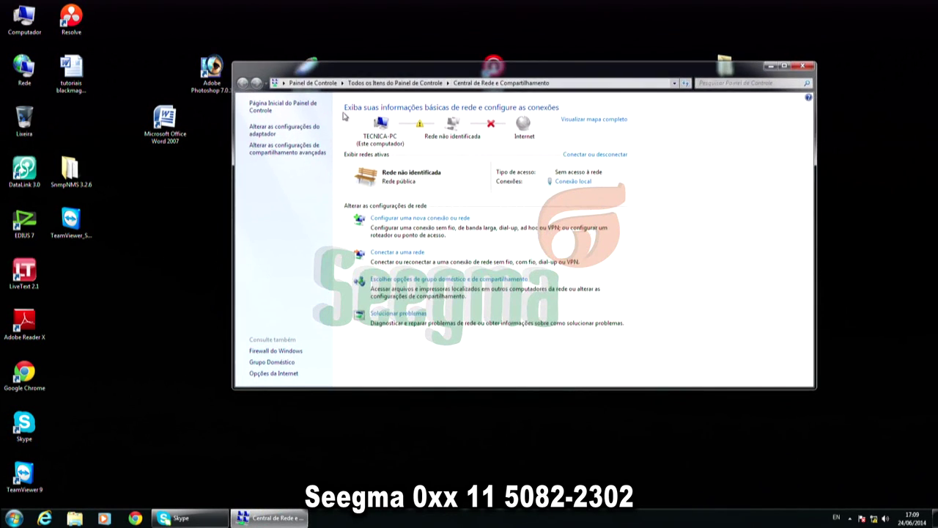
click(304, 128)
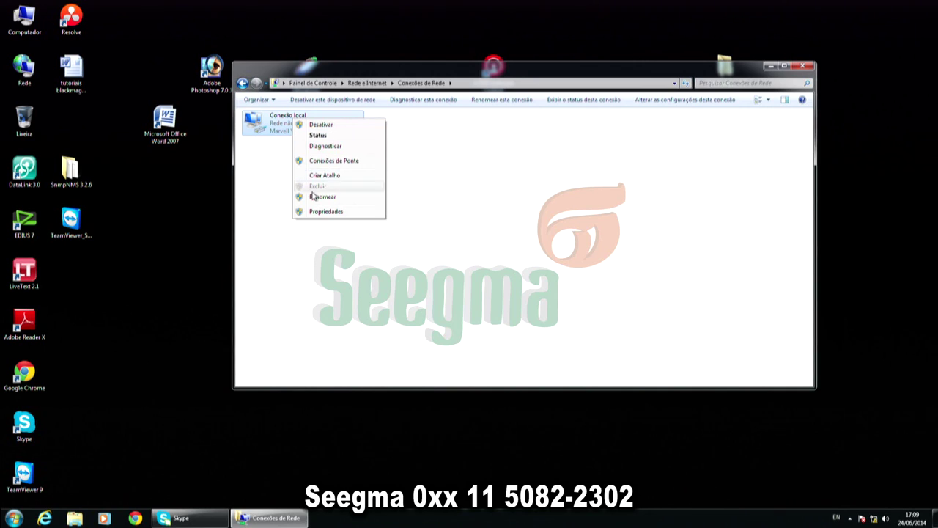
click(324, 212)
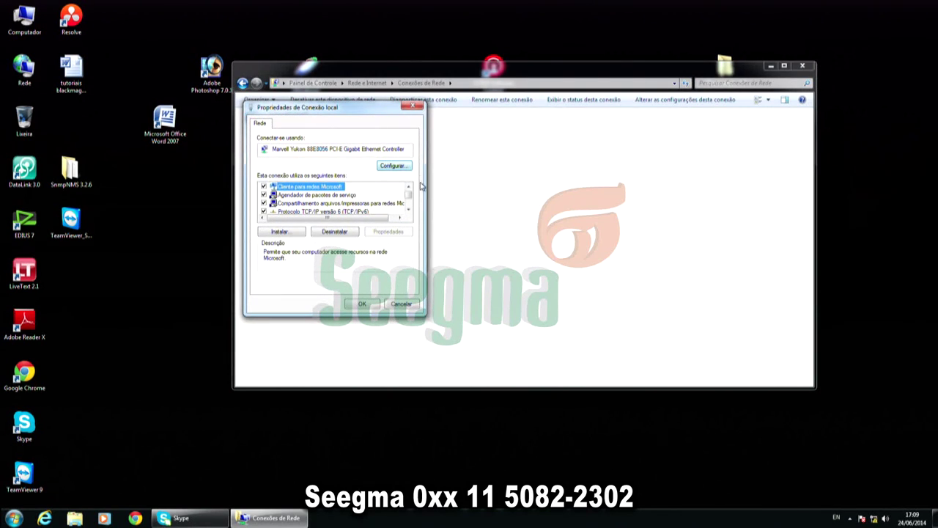
double_click(408, 211)
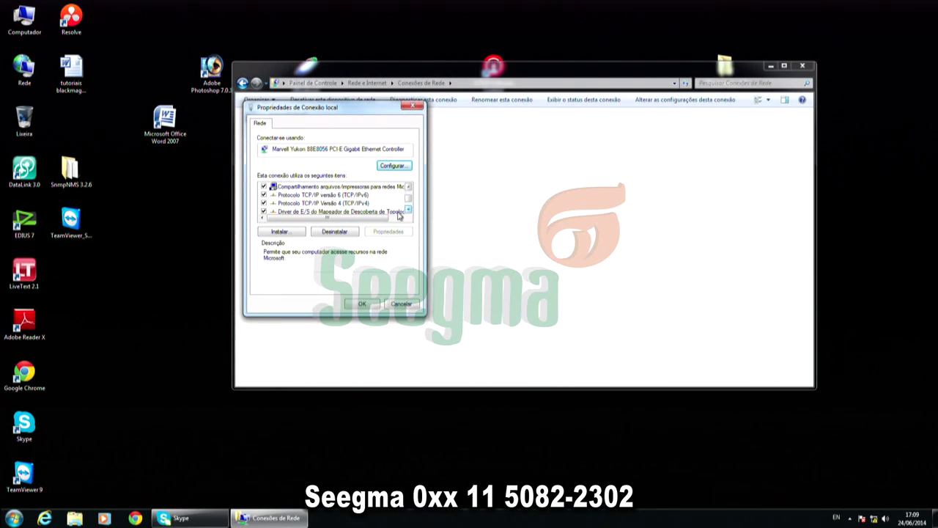
click(336, 204)
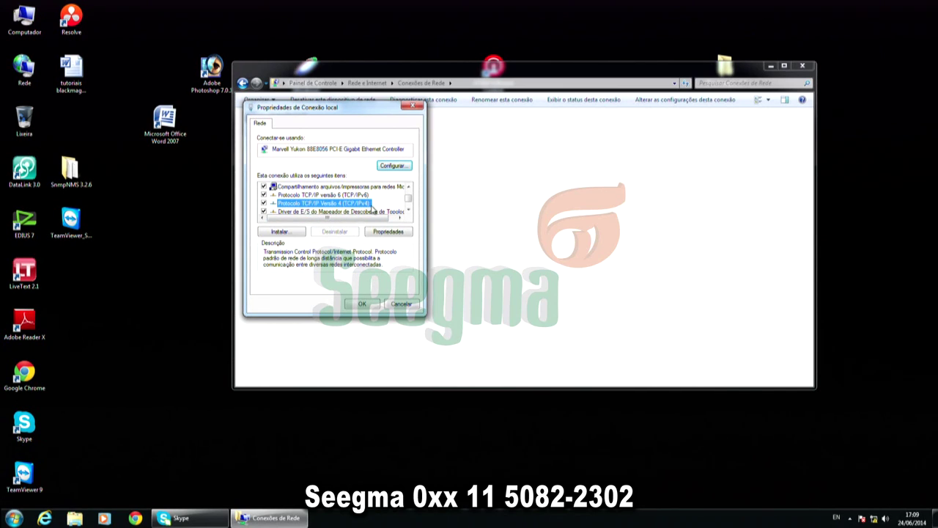
click(392, 232)
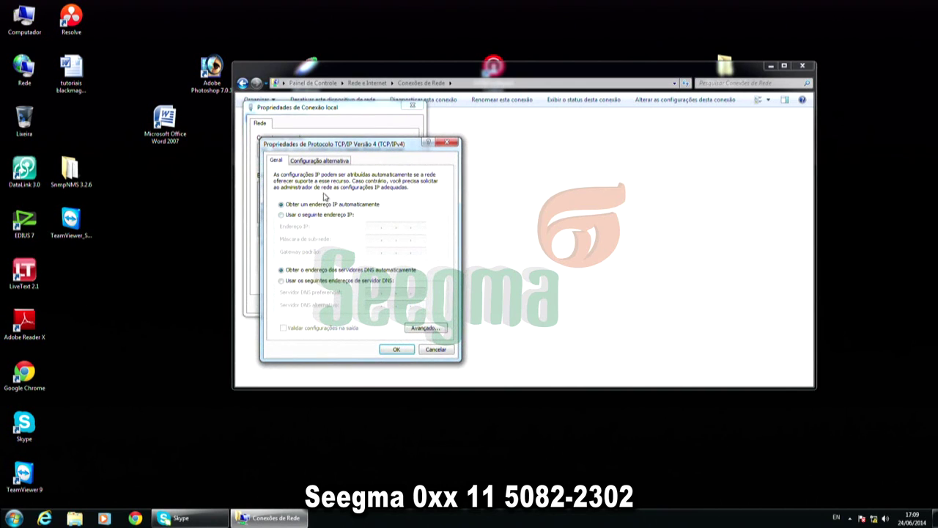
Assign the local connection static IP 192.168.10.49, subnet mask 255.255.255.0 and gateway 192.168.10.1, then save and close the network settings
click(281, 214)
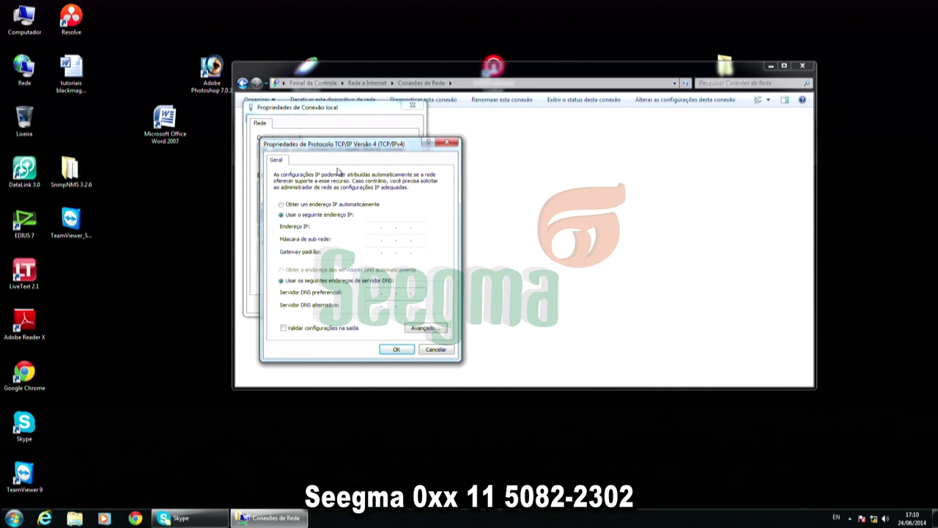
text(192.168.10.49)
click(373, 239)
key(Tab)
text(192 . 168 . 10 . 1)
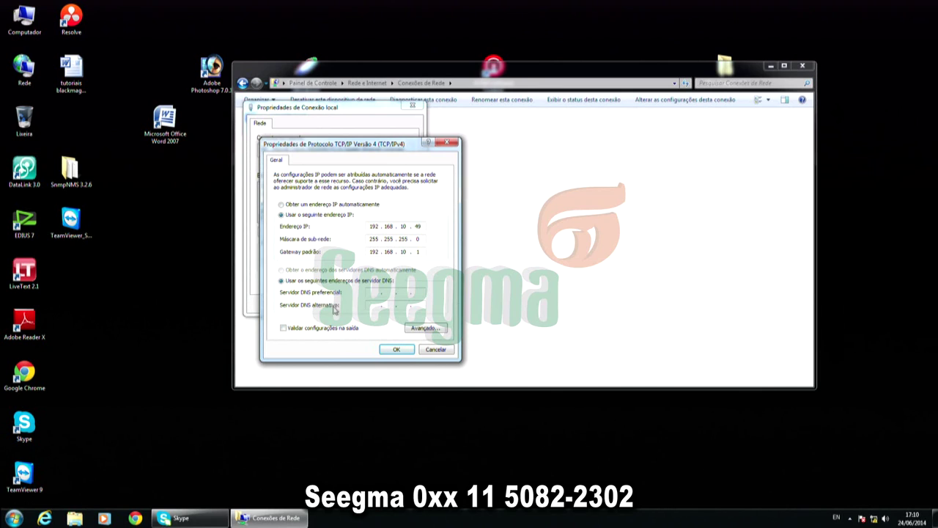
click(396, 351)
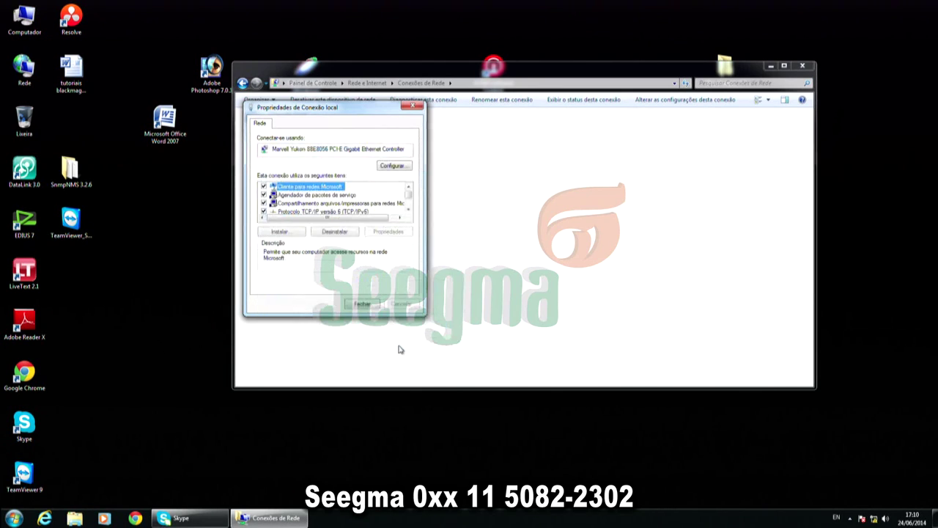
click(369, 304)
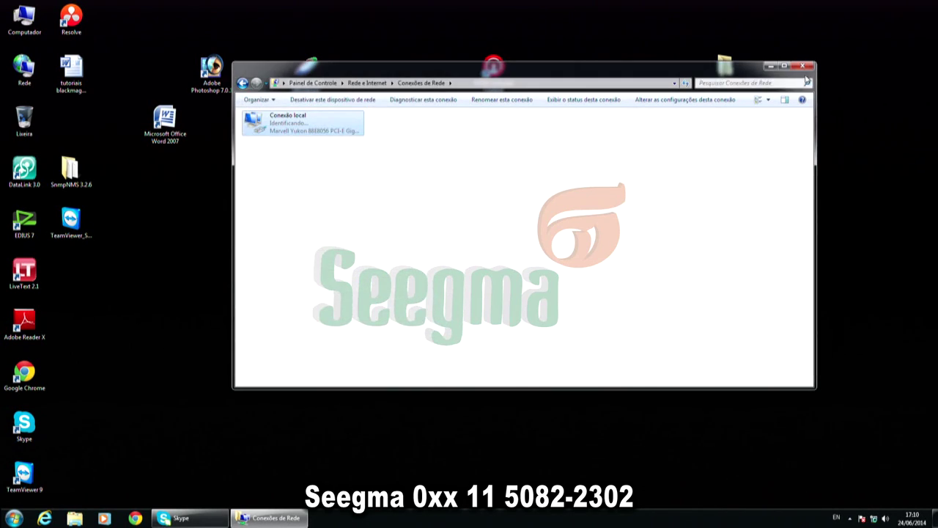
click(802, 66)
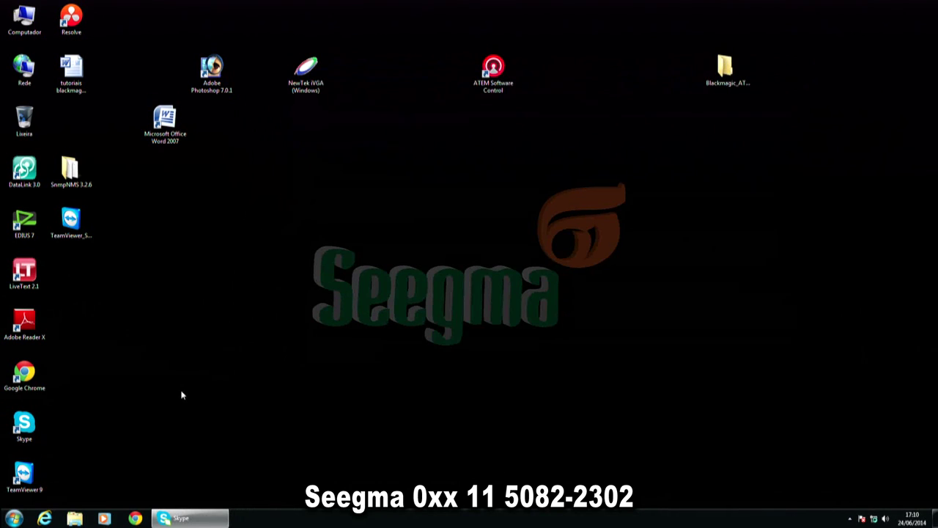
Locate ATEM Software Control among the installed ATEM Switchers programs and view its option for sending a shortcut to the desktop
click(13, 518)
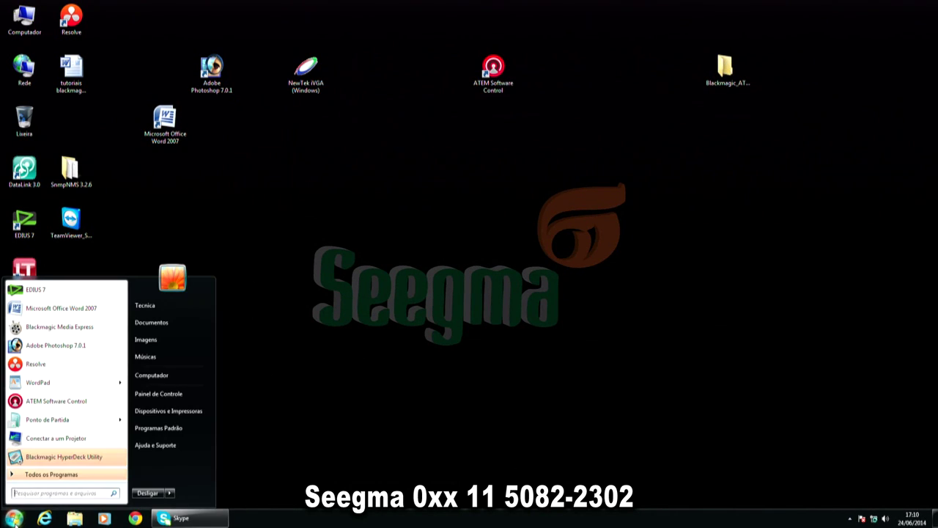
click(42, 474)
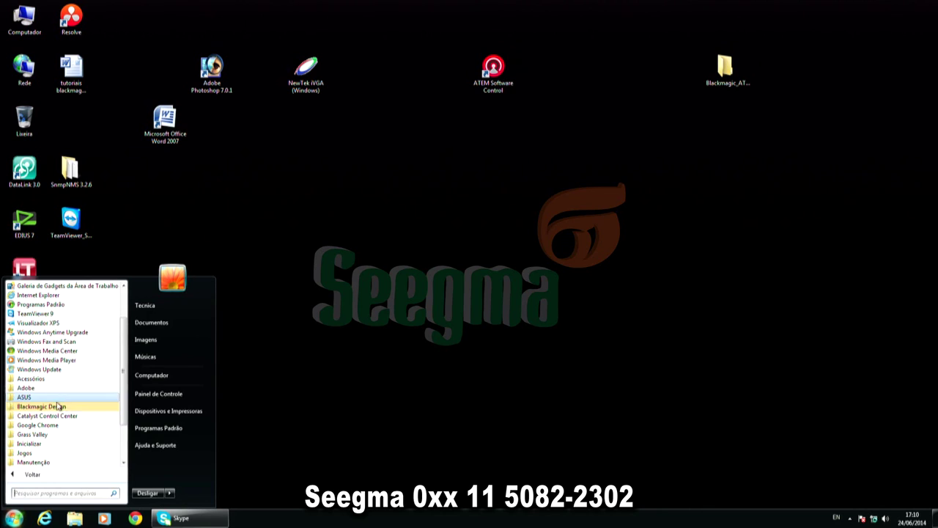
click(11, 409)
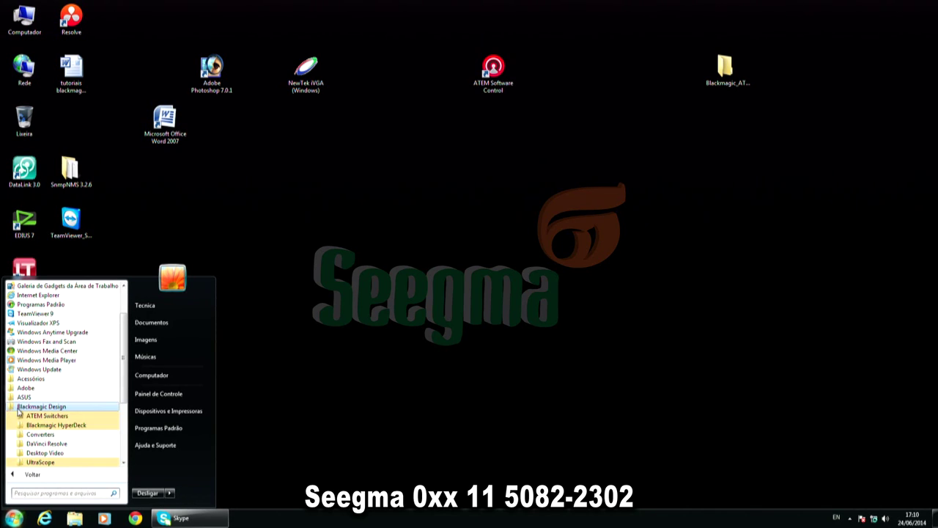
click(22, 416)
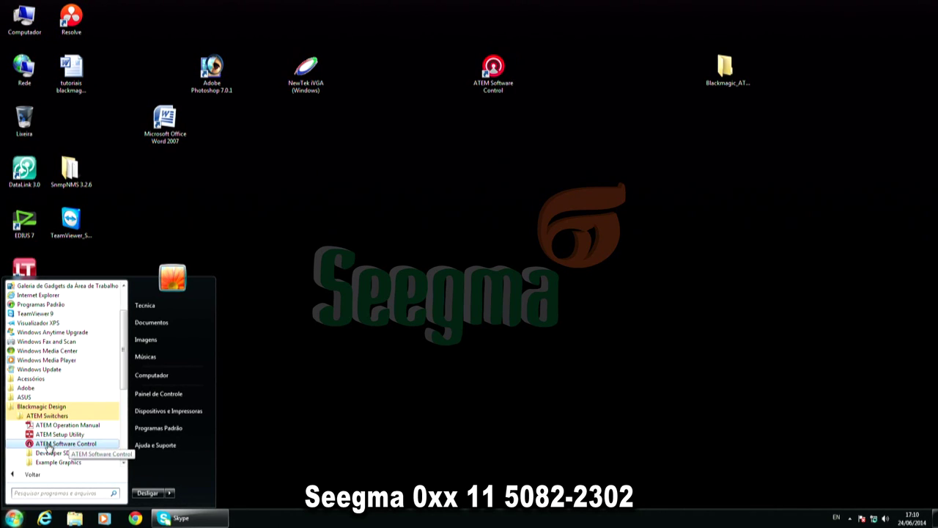
right_click(50, 446)
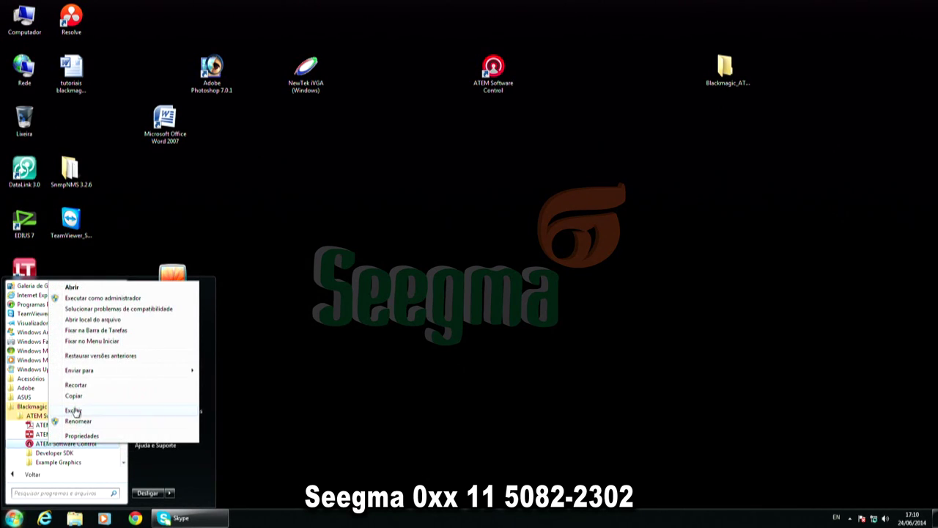
mouse_move(103, 372)
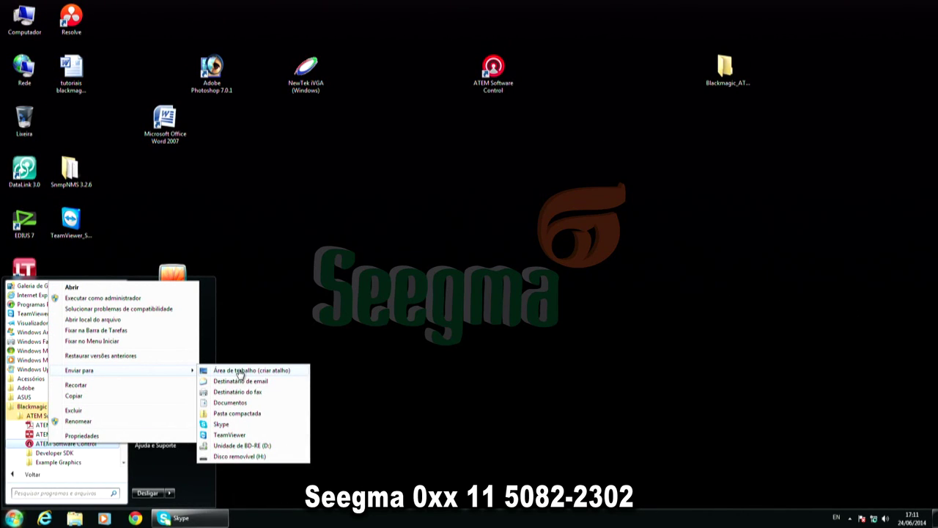
click(402, 229)
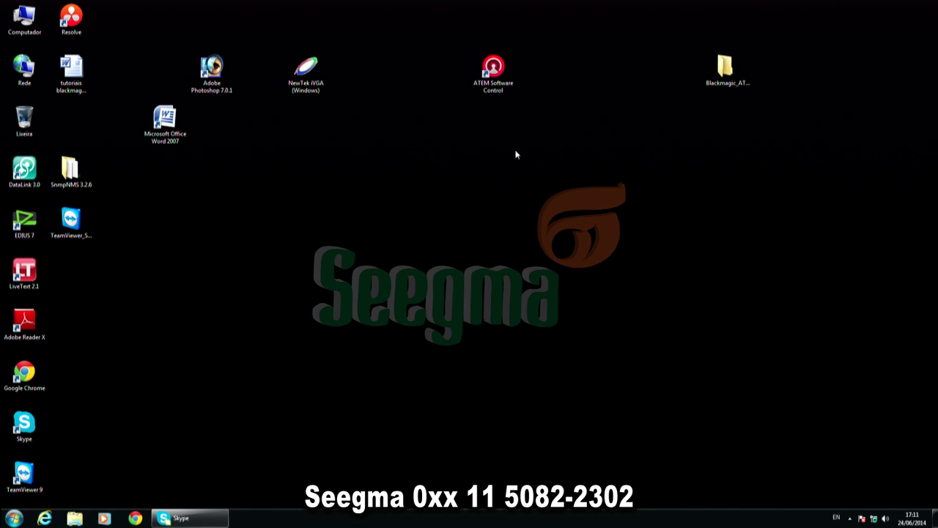
Launch ATEM Software Control from its desktop shortcut and review the available file, save and startup state commands
double_click(493, 70)
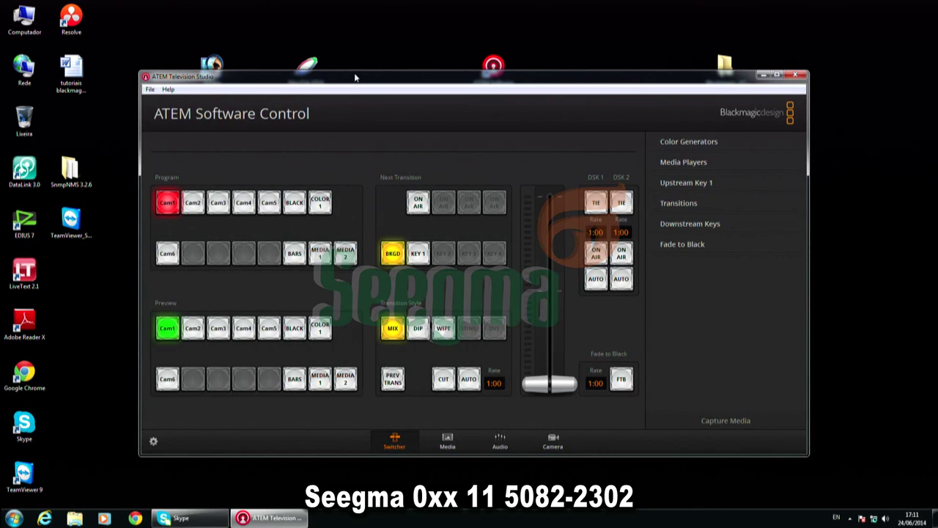
mouse_move(356, 81)
mouse_down()
mouse_move(346, 36)
mouse_move(304, 62)
mouse_move(362, 77)
mouse_up()
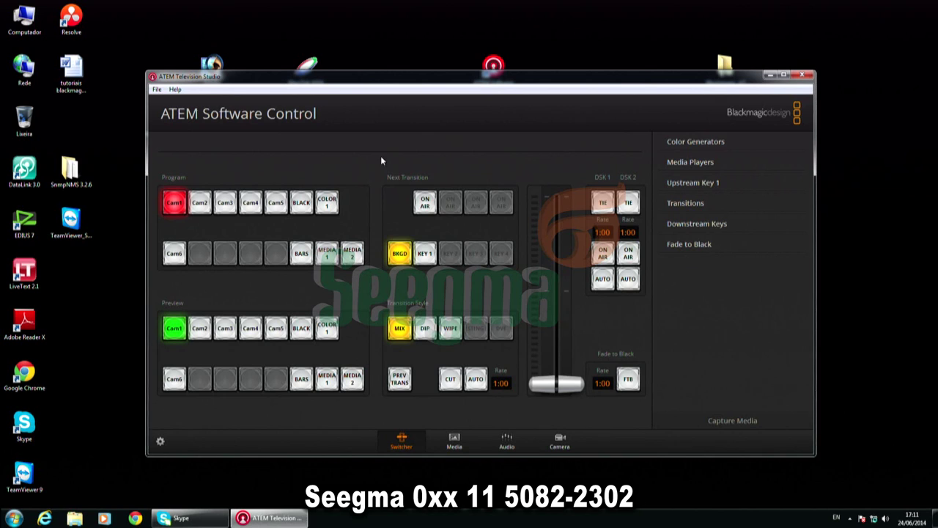
click(158, 89)
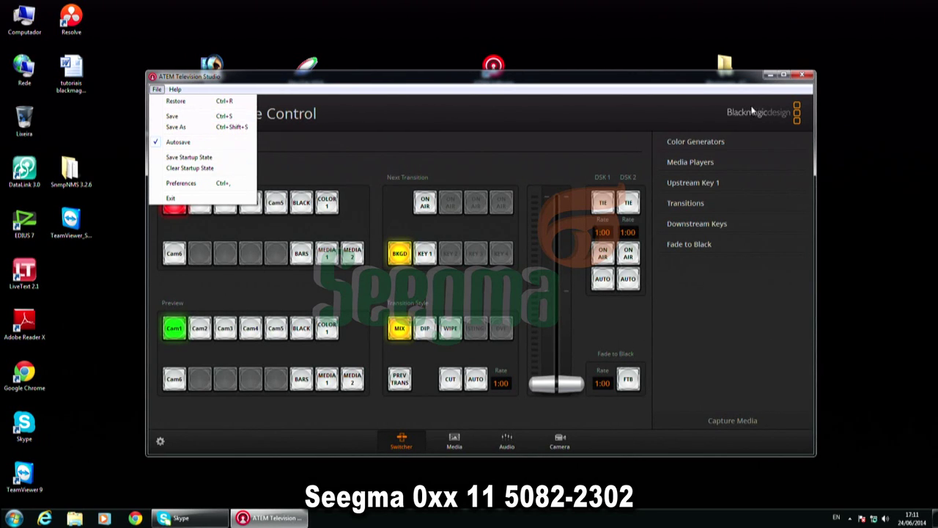
click(402, 148)
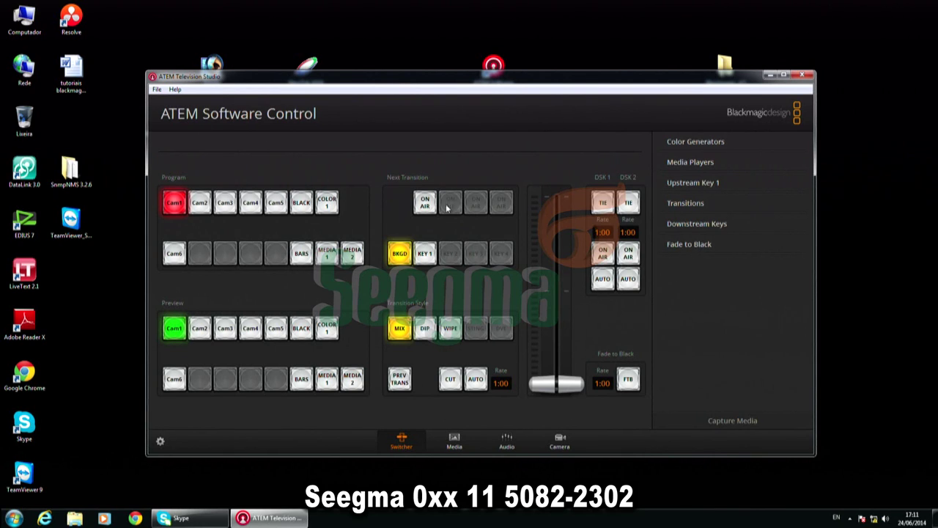
Switch the program output to Cam2, Cam3 and back to Cam1, and reposition the switcher window on the desktop
click(202, 203)
click(219, 202)
click(178, 203)
drag(306, 78, 263, 57)
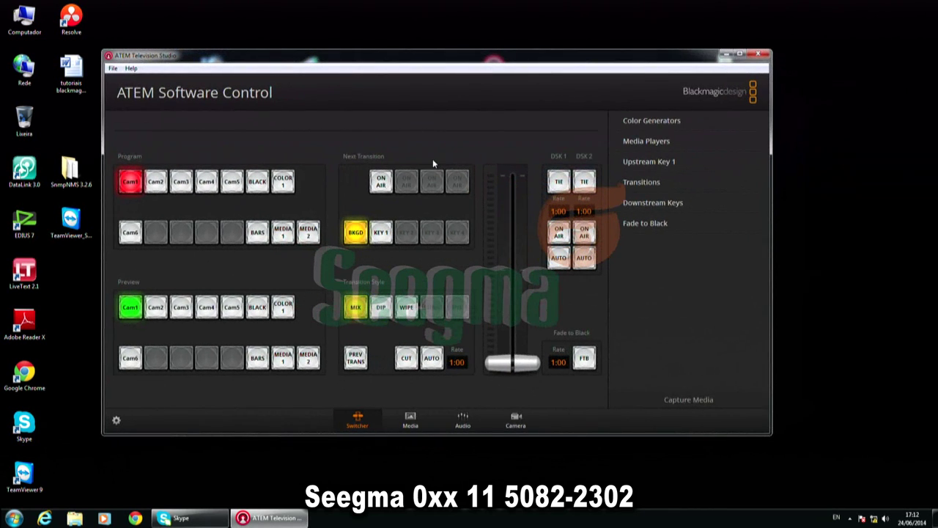
drag(383, 61, 403, 53)
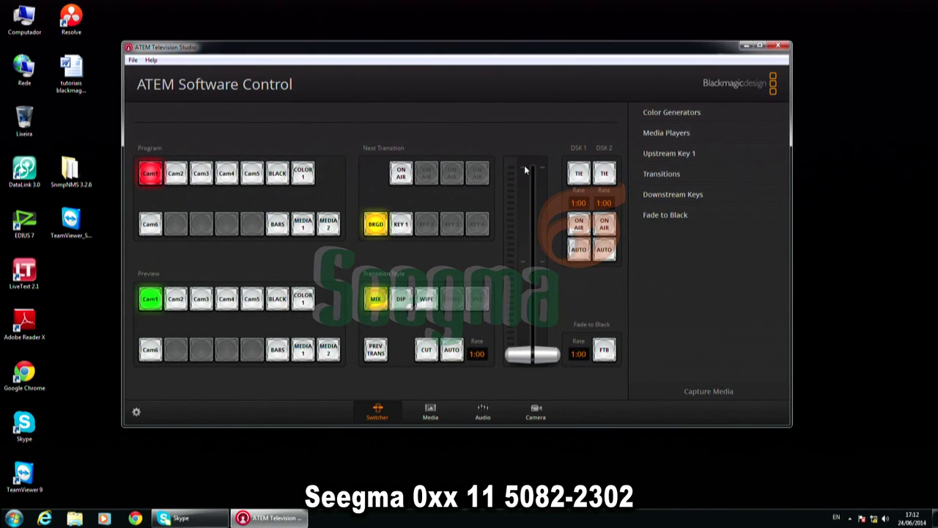
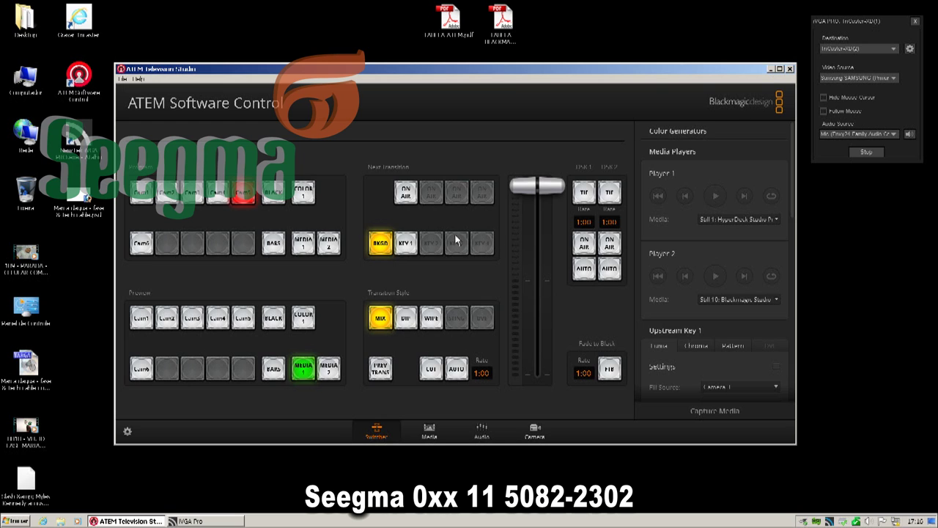
Collapse the Media Players and Upstream Key 1 palettes
click(650, 152)
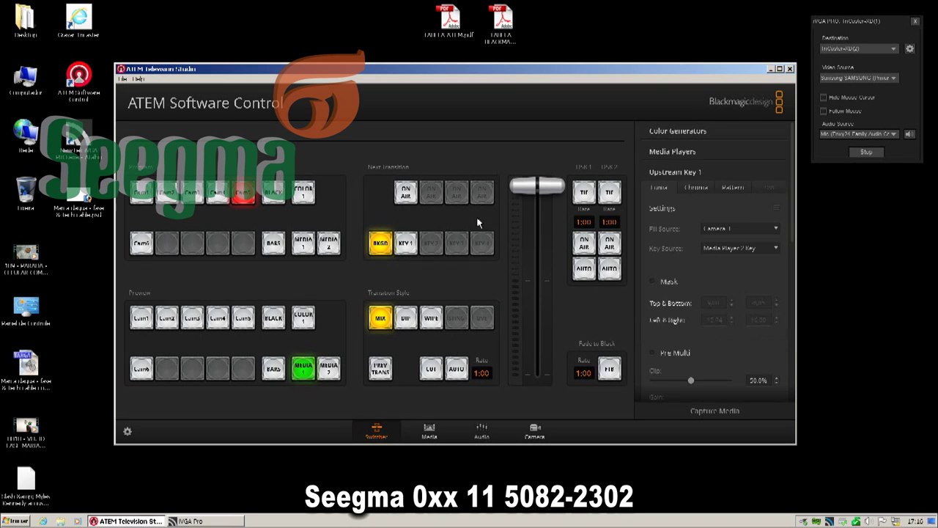
click(664, 175)
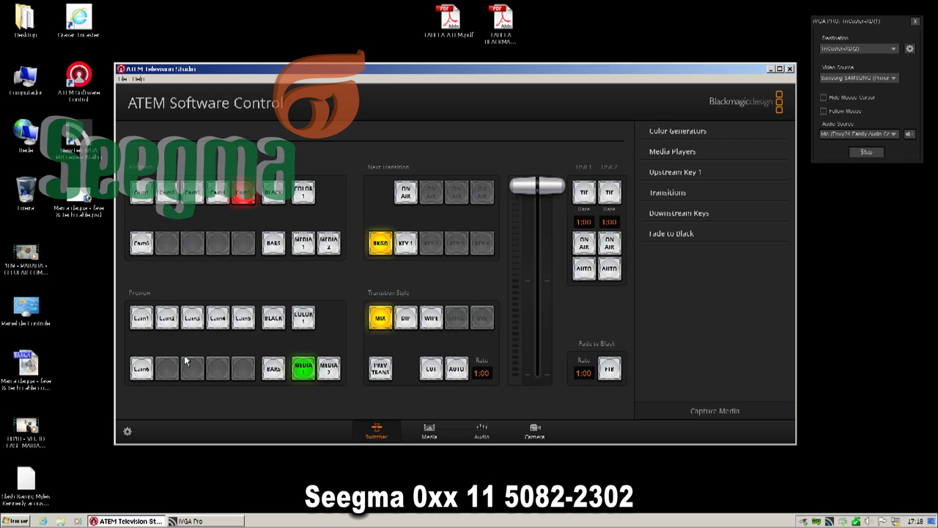
Examine the selectable video standards in the switcher's general settings, then close the settings without changing anything
click(126, 431)
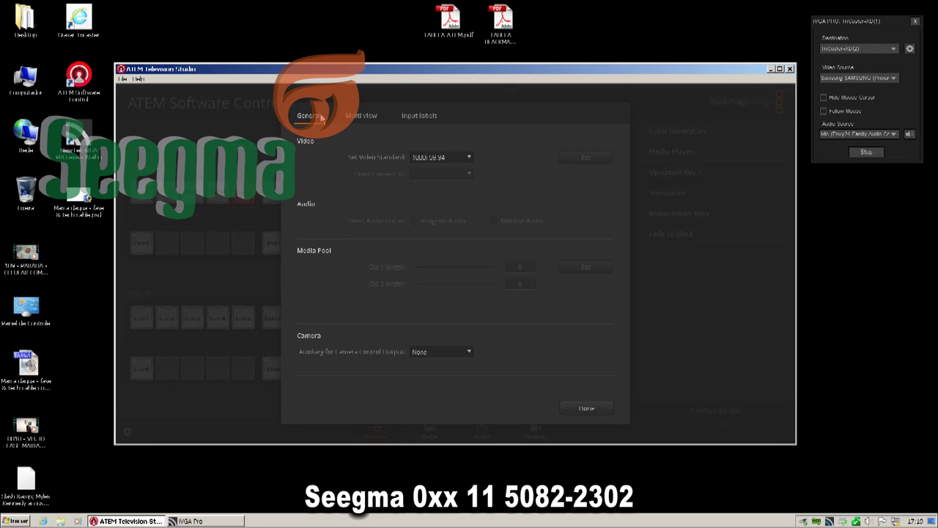
click(469, 158)
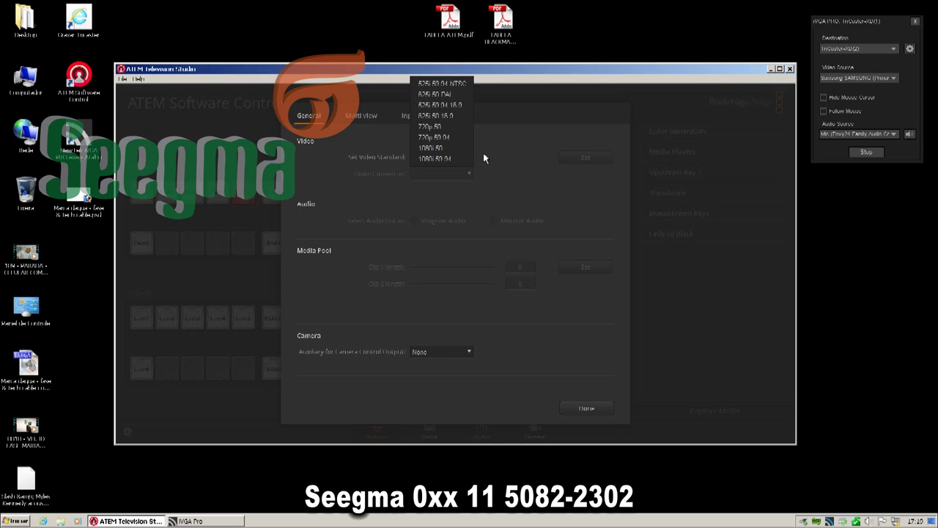
click(491, 148)
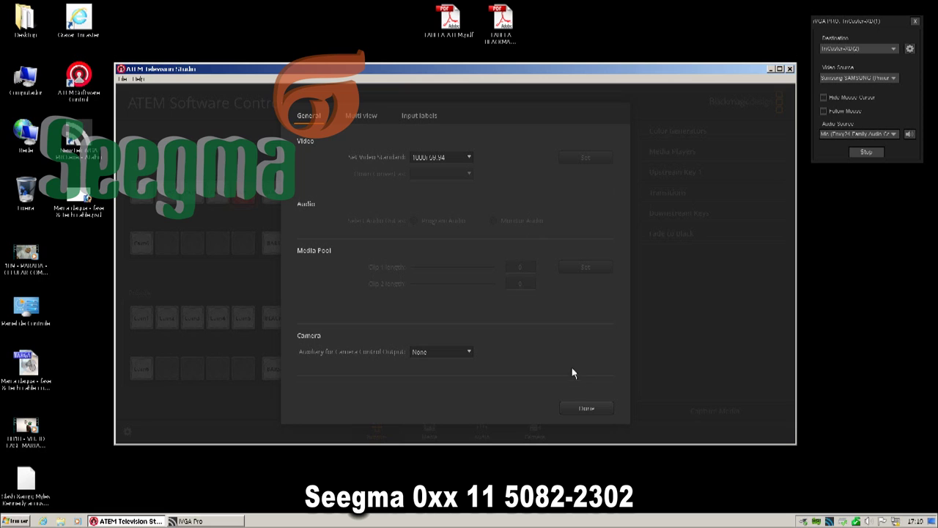
click(596, 412)
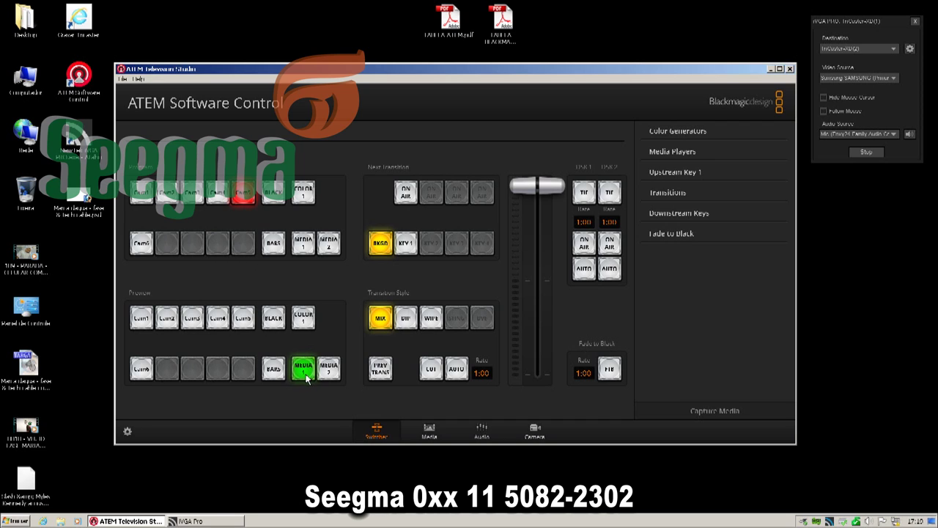
Swap Cam5 and Media 1 between program and preview with two cuts, then with automatic mix transitions
click(433, 372)
click(434, 373)
click(457, 370)
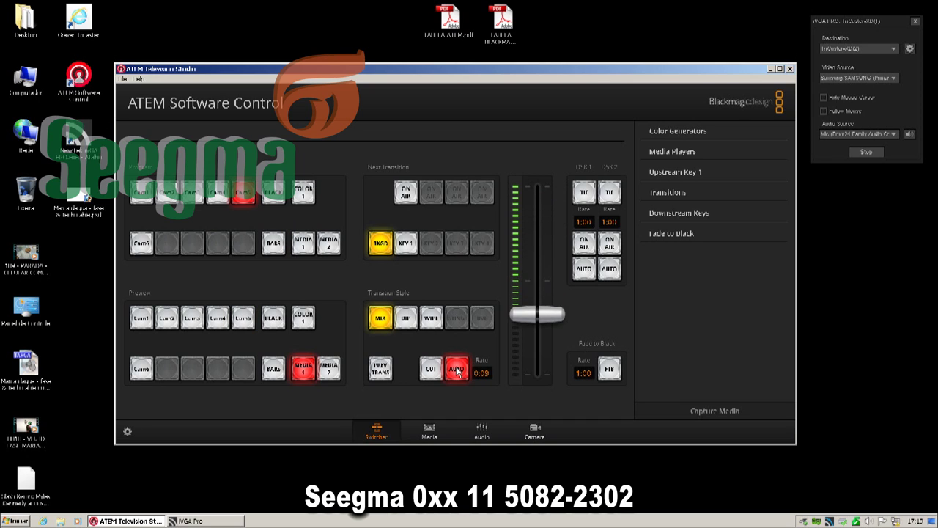
click(457, 370)
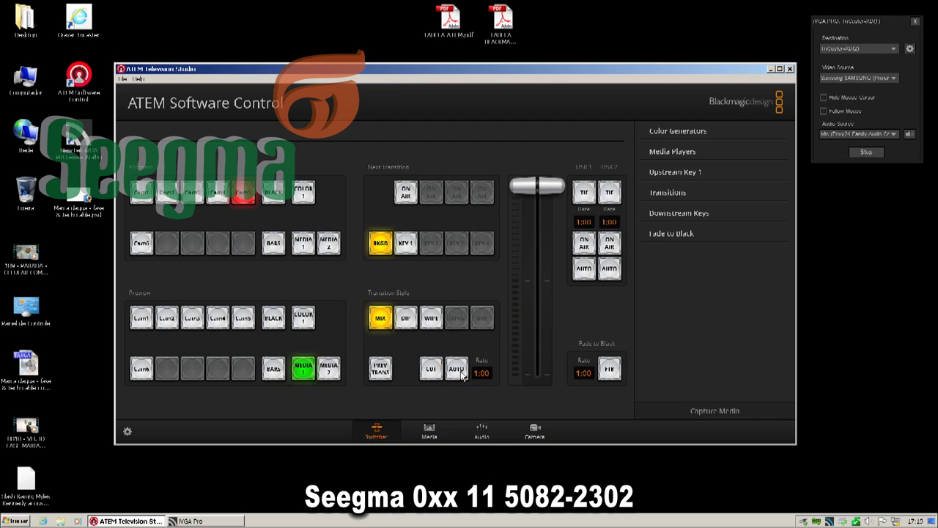
click(455, 370)
key(Return)
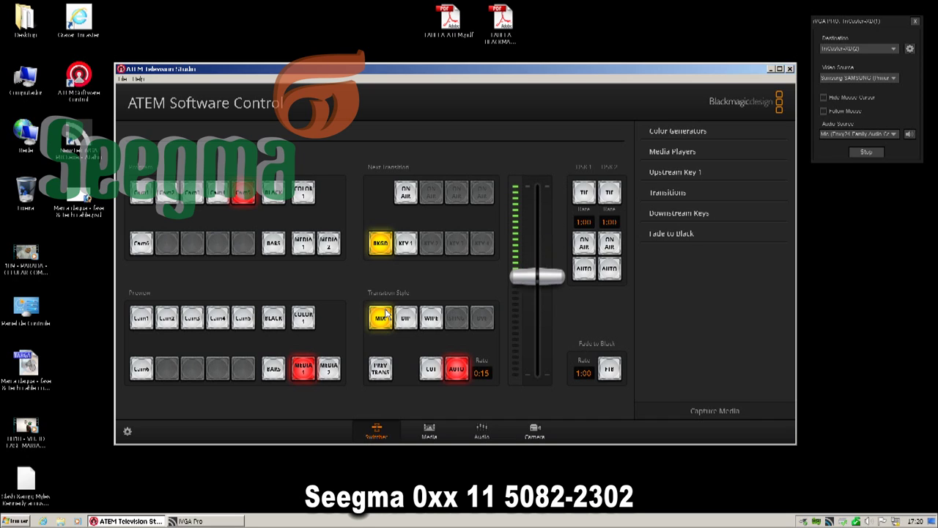
key(Return)
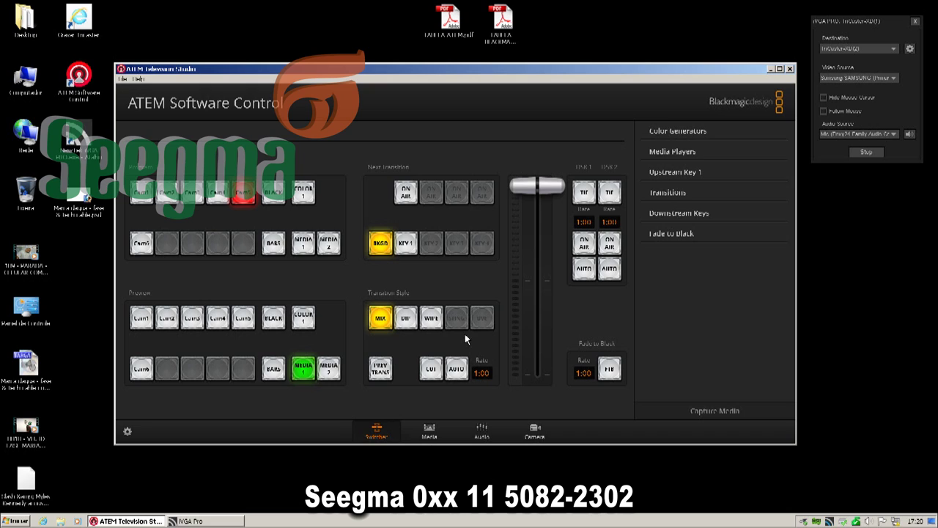
Alternate Cam5 and Media 1 on program with another series of direct cuts, followed by repeated automatic mix transitions
key(space)
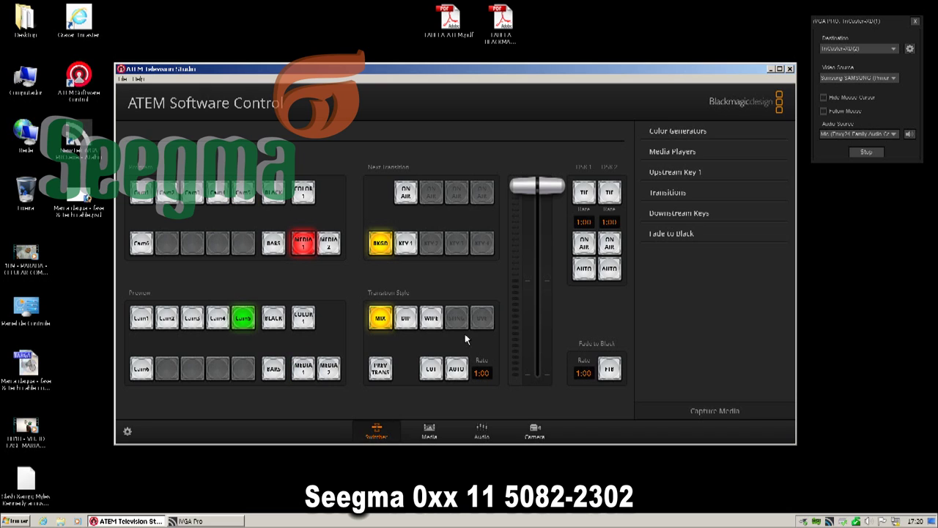
key(space)
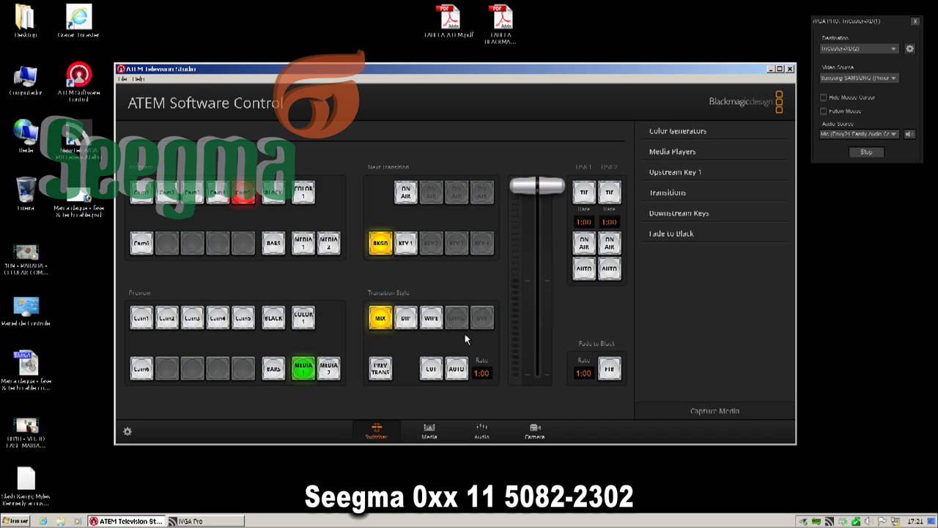
key(space)
key(Return)
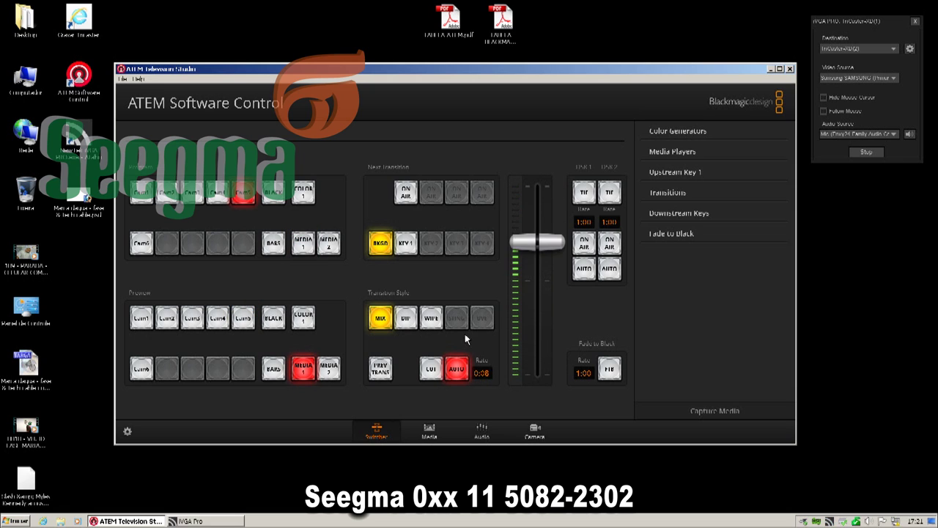
key(Return)
key(Return)
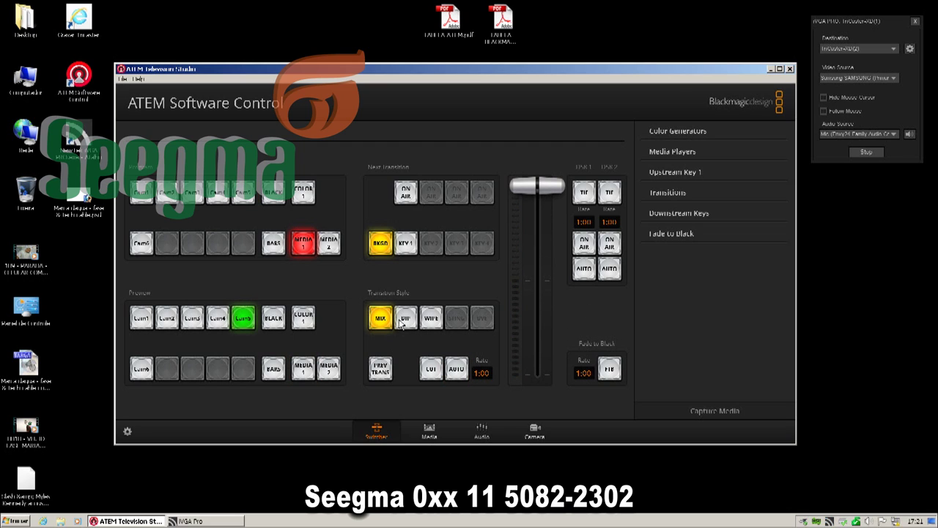
key(Return)
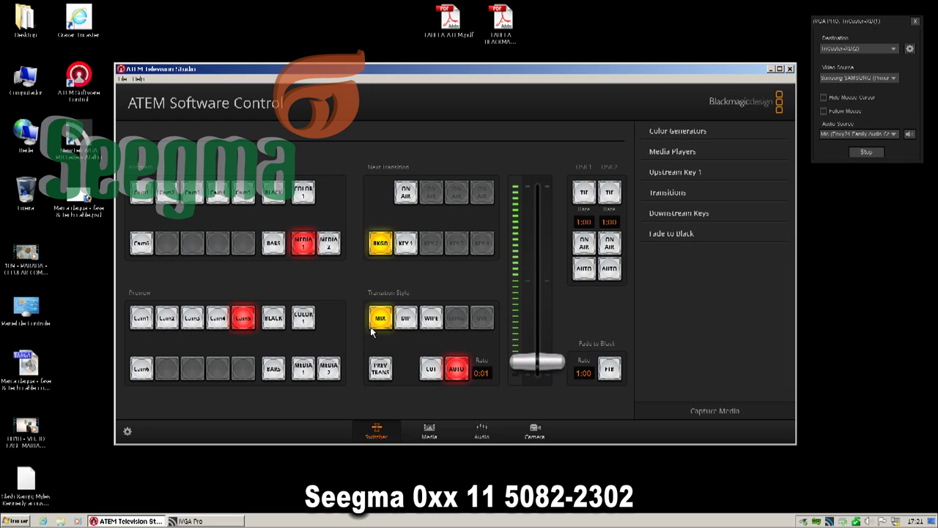
key(Return)
Set the transition style to Dip and run repeated automatic transitions between Cam5 and Media 1
click(405, 319)
key(Return)
key(Return)
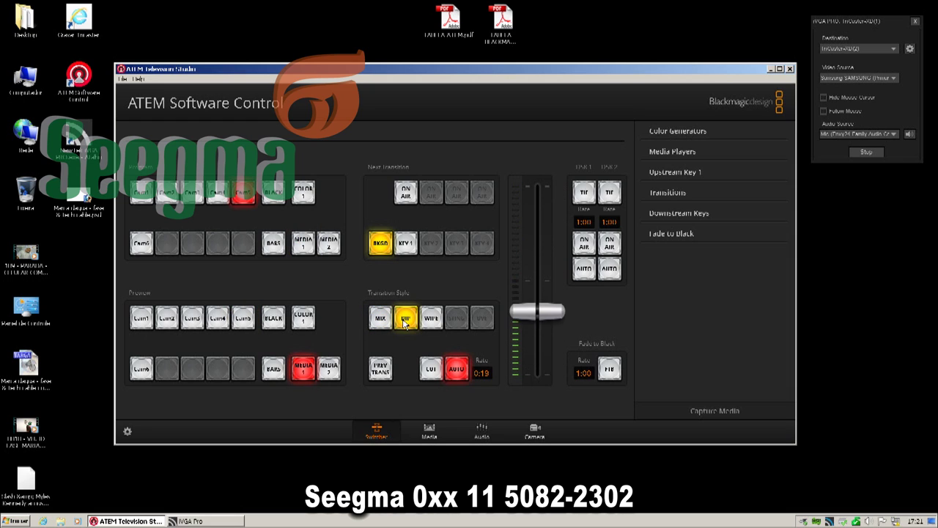
key(Return)
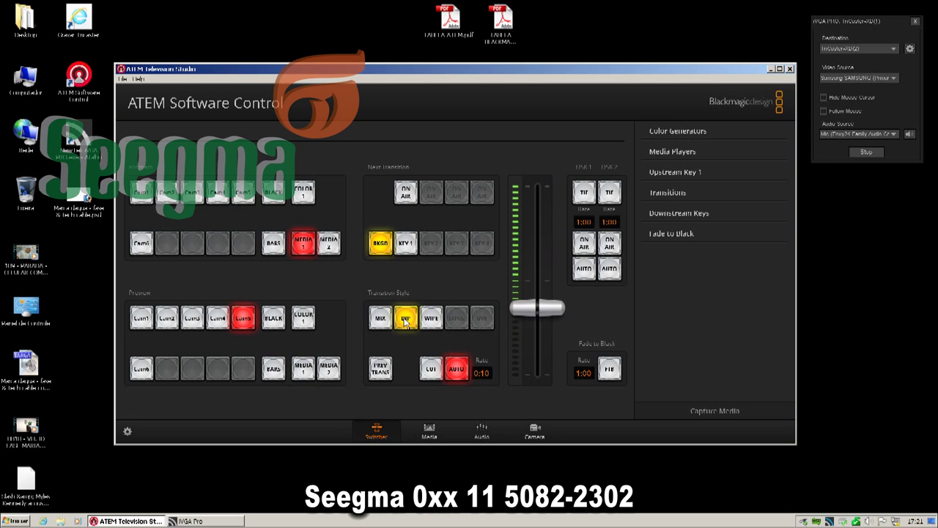
key(Return)
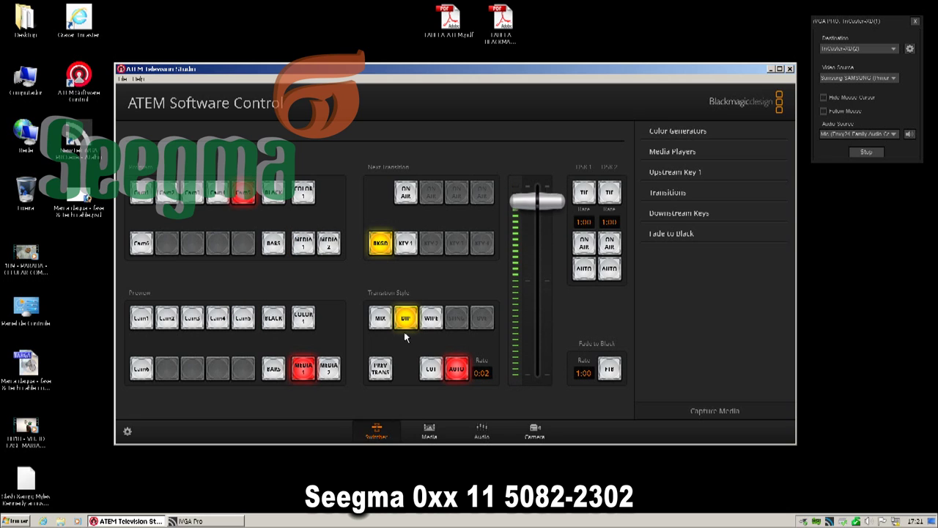
key(Return)
key(Return)
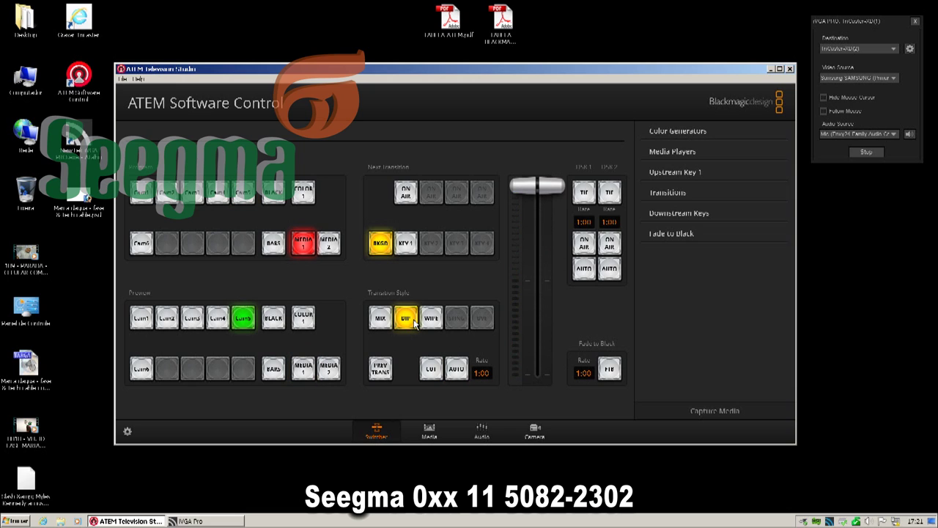
Set the transition style to Wipe and run automatic transitions between Media 1 and Cam5
click(430, 320)
key(Return)
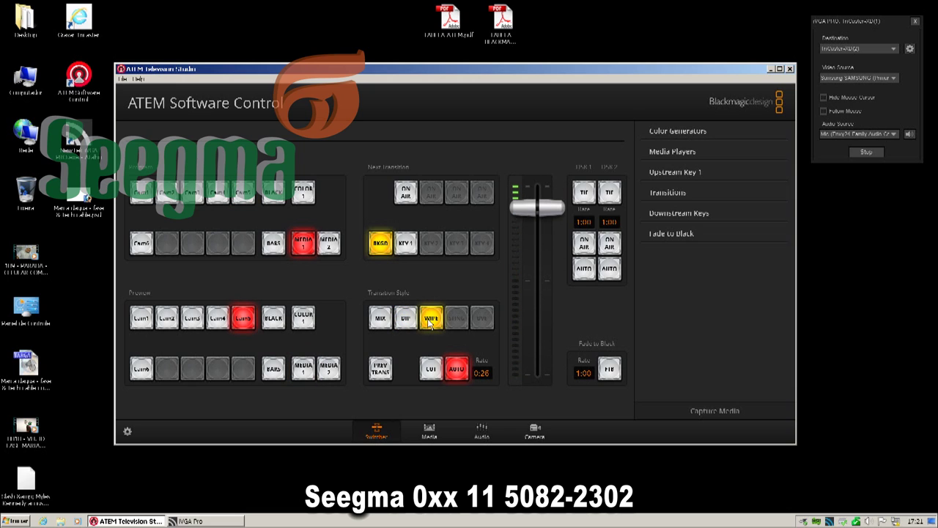
key(Return)
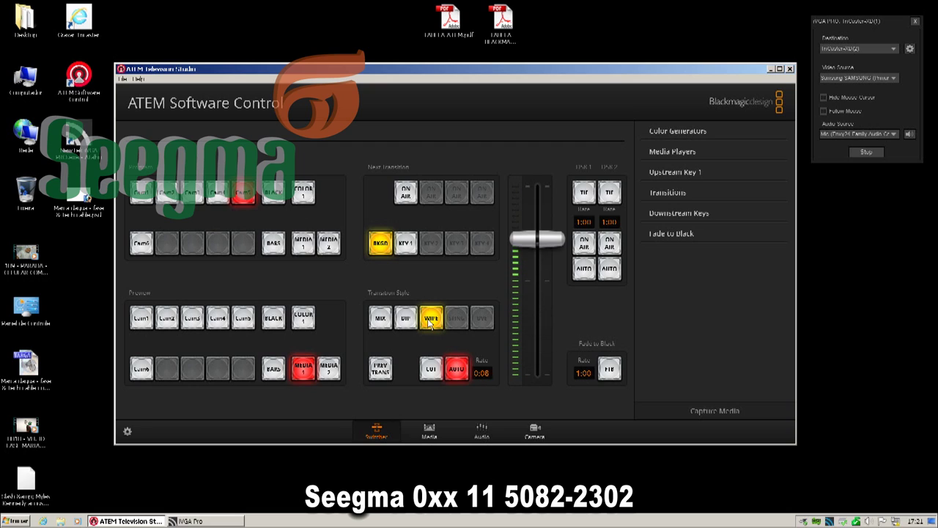
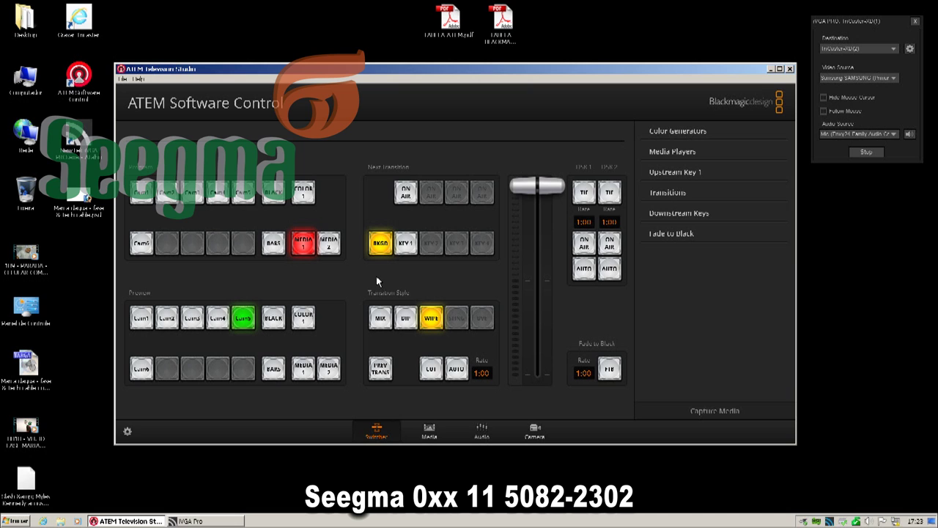
Run further automatic wipe transitions to bring Cam5 back to program with Media 1 on preview
key(Return)
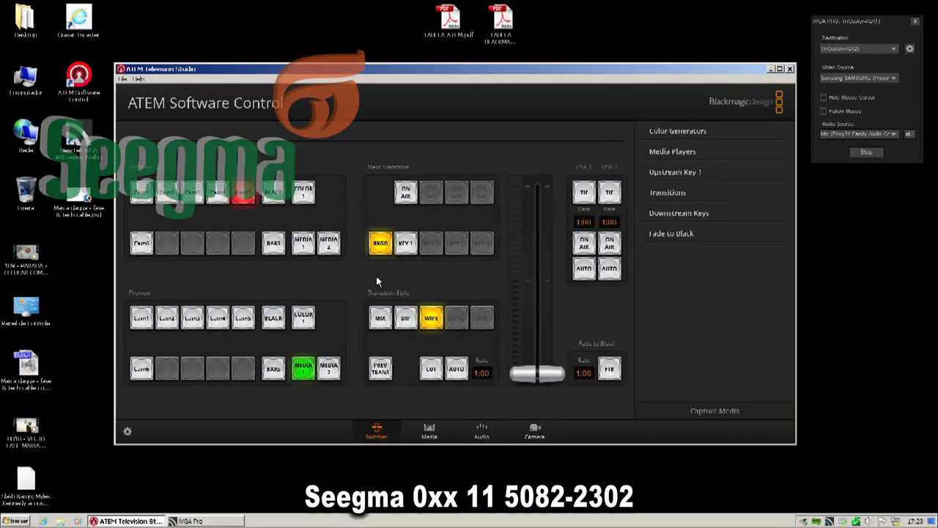
key(Return)
Toggle upstream key 1 on and off air repeatedly, and try including Key 1 in the next transition
click(408, 192)
click(410, 192)
click(409, 192)
click(408, 192)
click(408, 192)
click(409, 192)
click(407, 194)
click(407, 196)
click(406, 195)
click(406, 195)
click(409, 197)
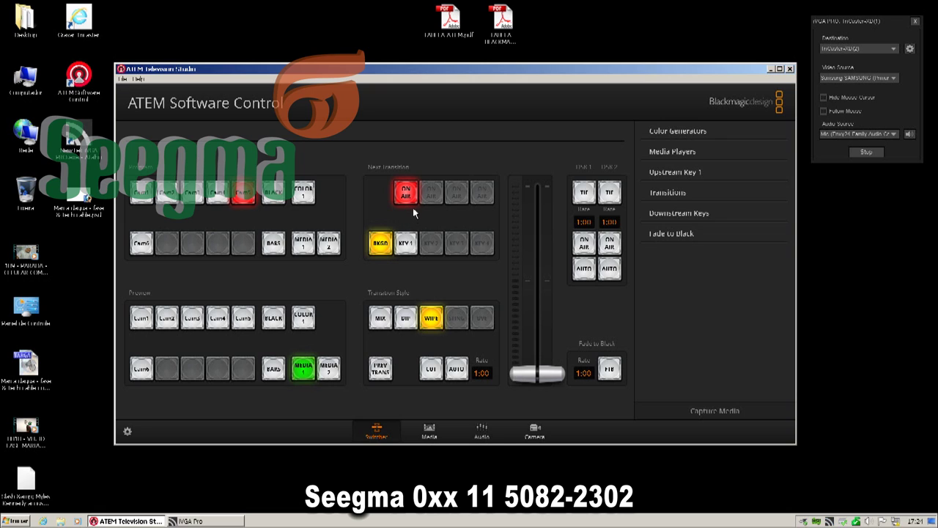
click(404, 246)
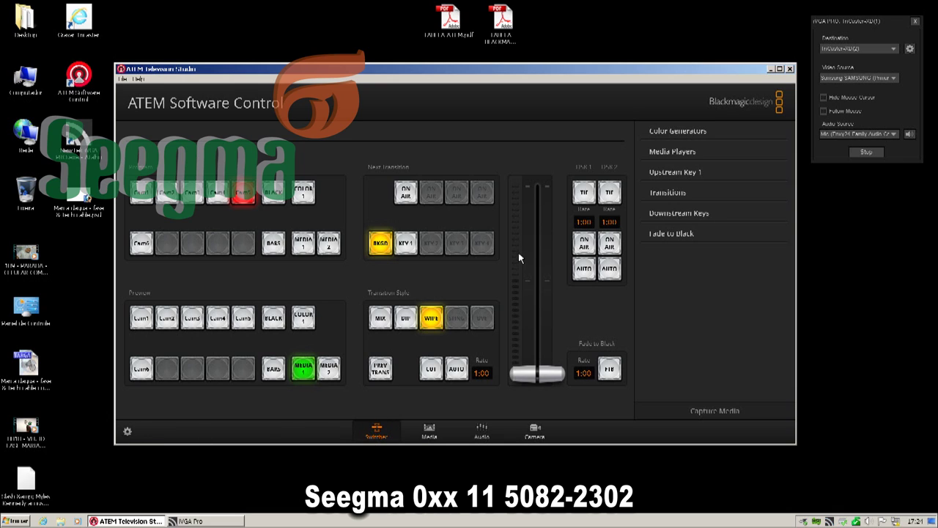
Examine the stills in the media pool and the local library folders down to Blackmagic Design's example graphics
click(429, 431)
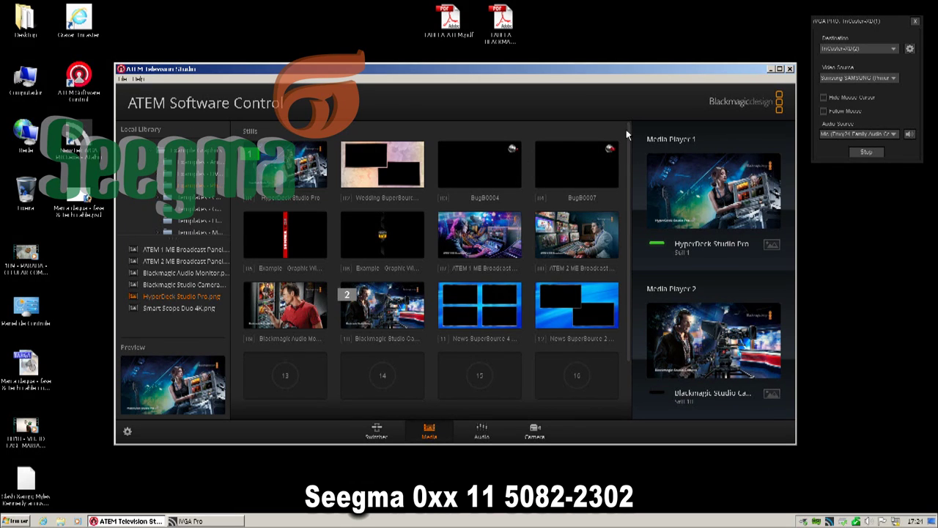
mouse_move(629, 128)
mouse_down()
mouse_move(632, 195)
mouse_move(628, 111)
mouse_up()
drag(627, 237, 628, 317)
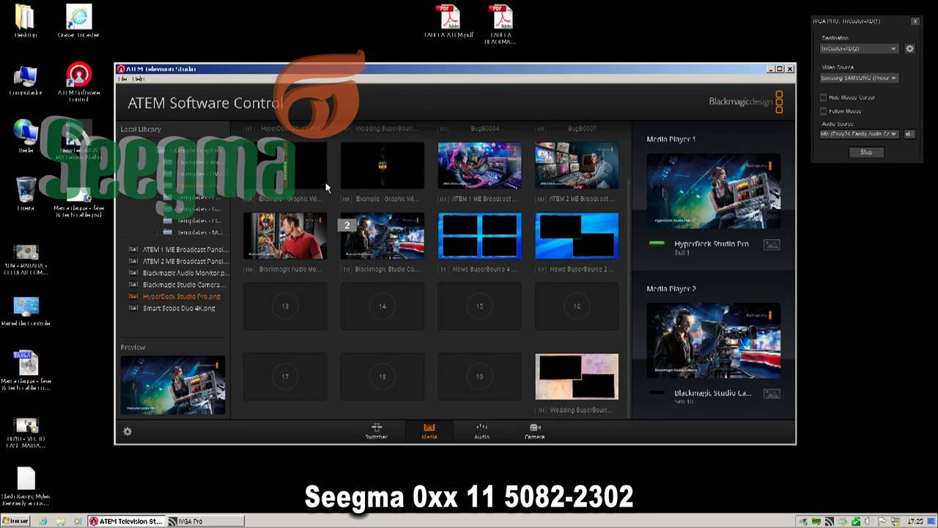
drag(629, 248, 640, 157)
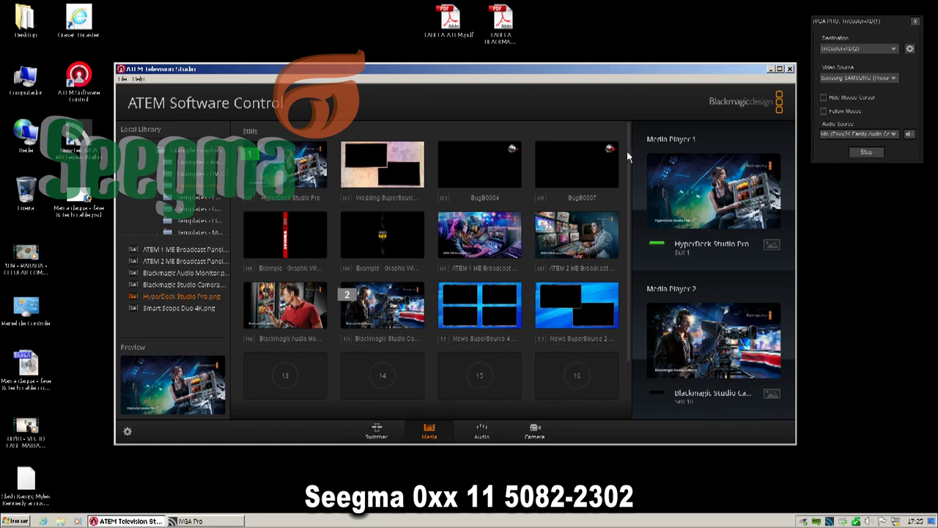
scroll(626, 150, down, 2)
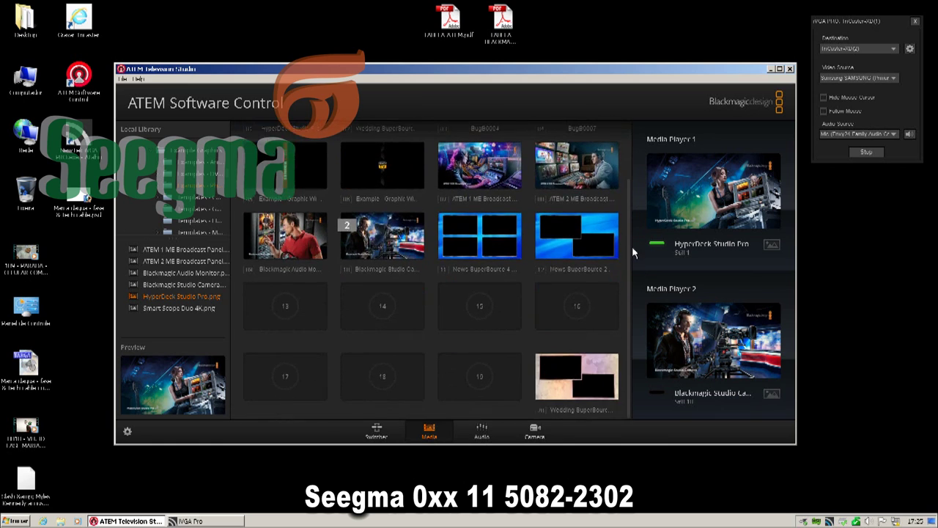
scroll(630, 160, up, 2)
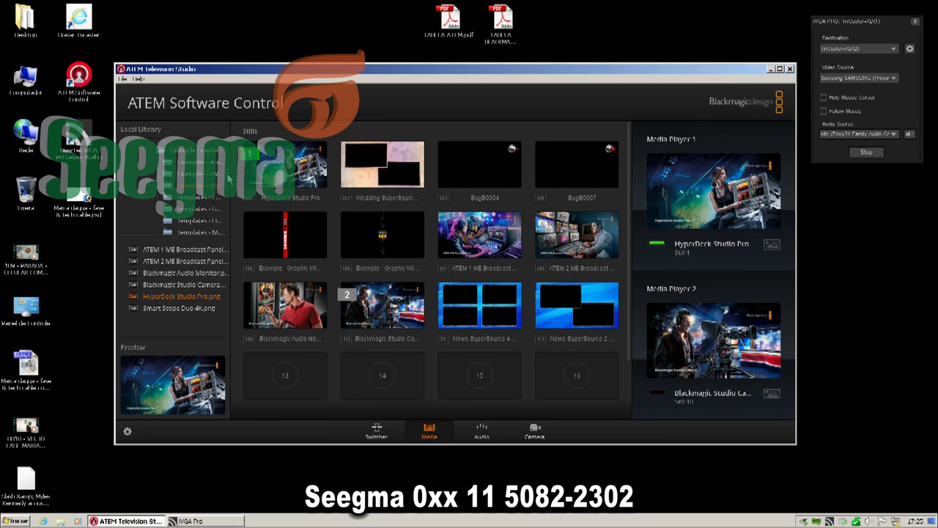
scroll(228, 179, up, 2)
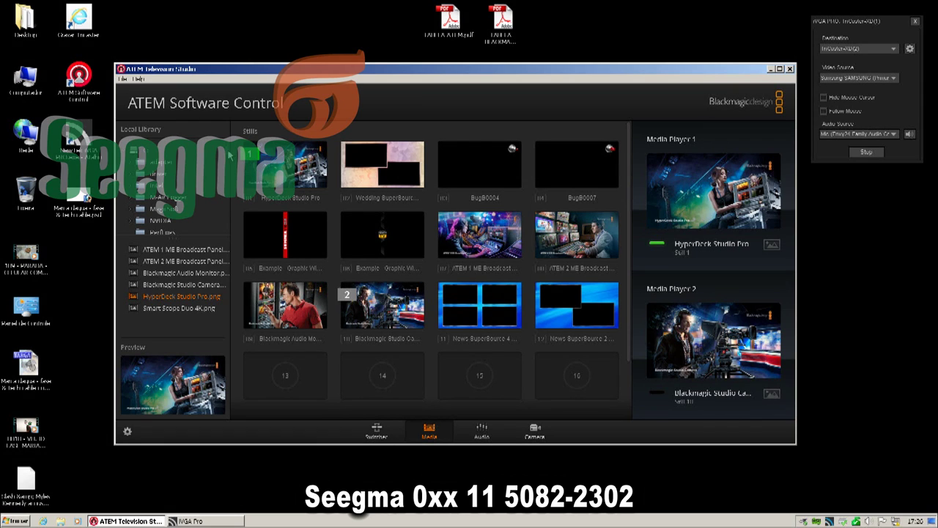
scroll(230, 155, down, 1)
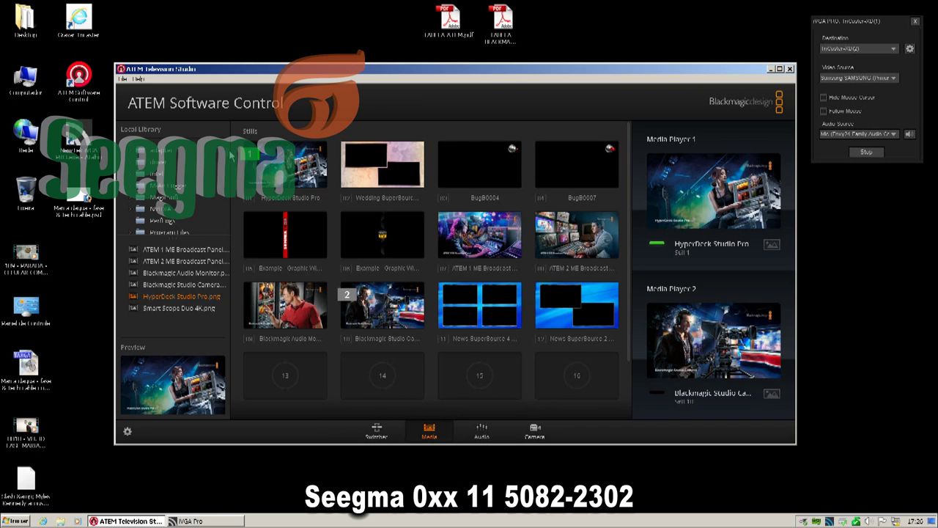
scroll(230, 155, down, 3)
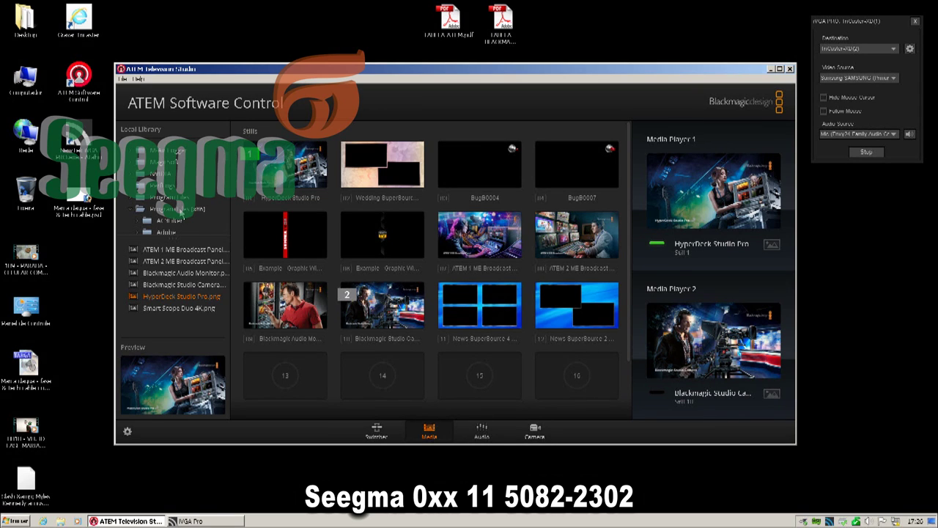
scroll(229, 163, down, 5)
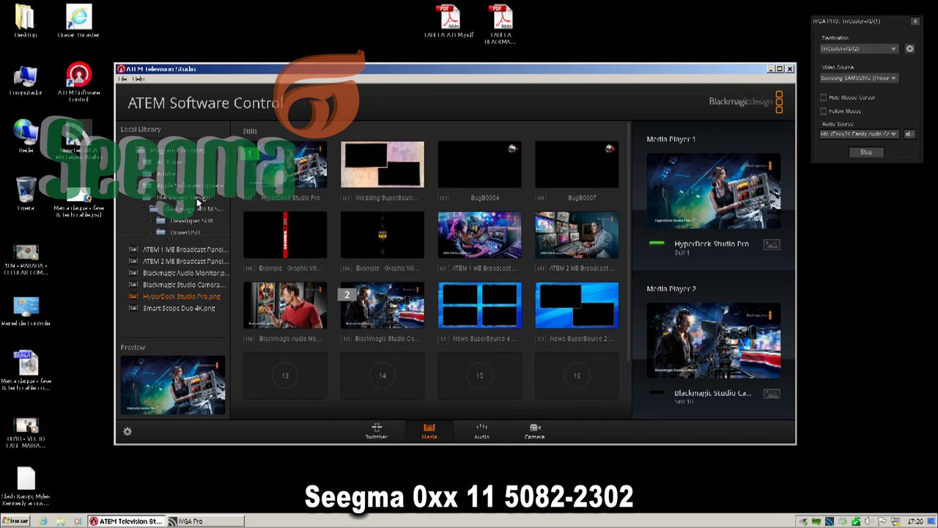
scroll(228, 169, down, 4)
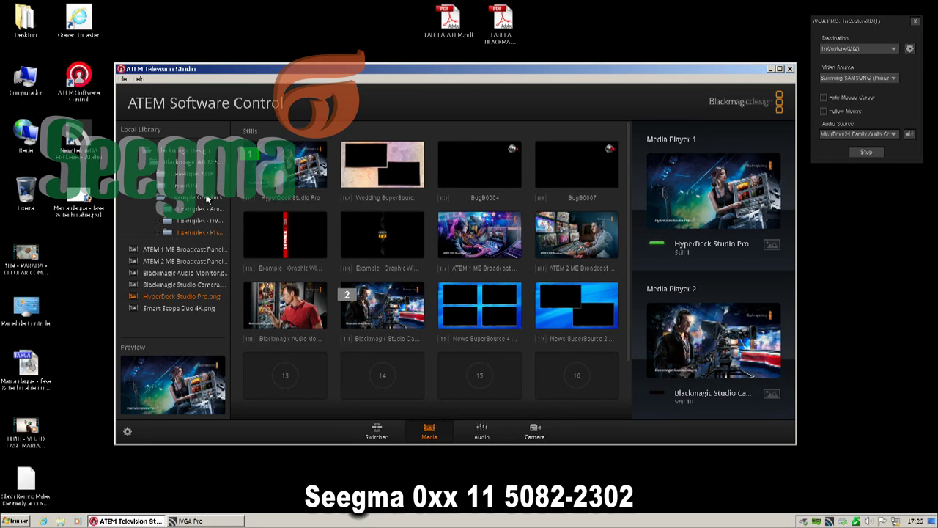
scroll(228, 176, down, 3)
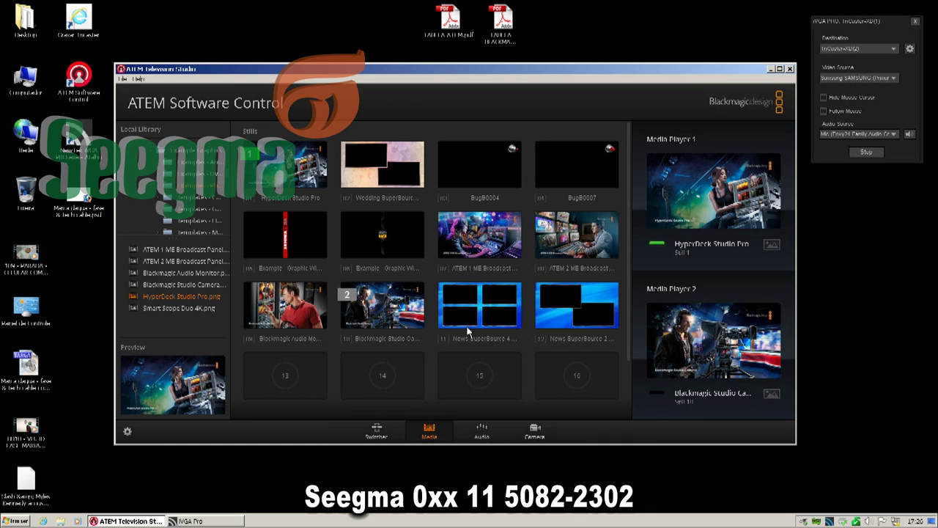
Enable Cam5's audio in the audio mixer, and try its AFV and ON modes
click(480, 430)
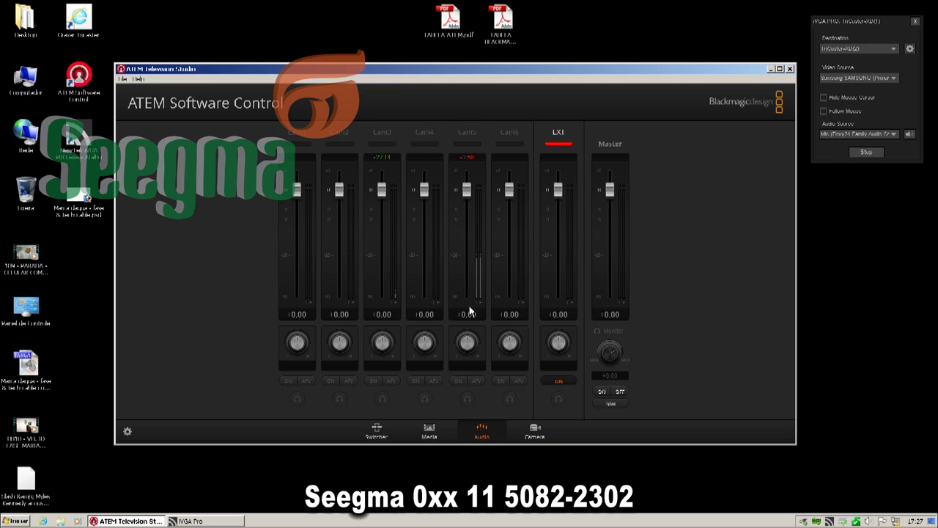
click(458, 381)
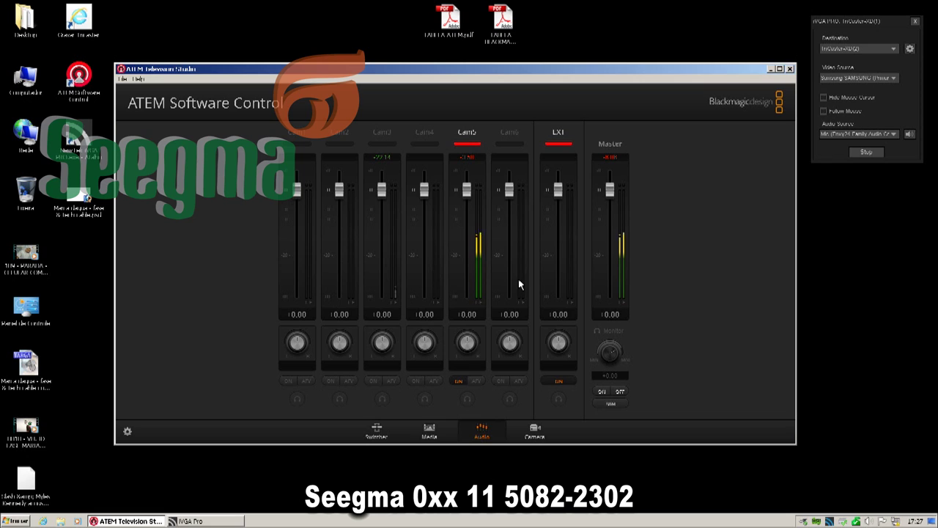
click(477, 382)
click(459, 380)
Adjust Cam1's Lift color wheel in camera control and its detailed color correction view, setting red to about 0.01
click(533, 432)
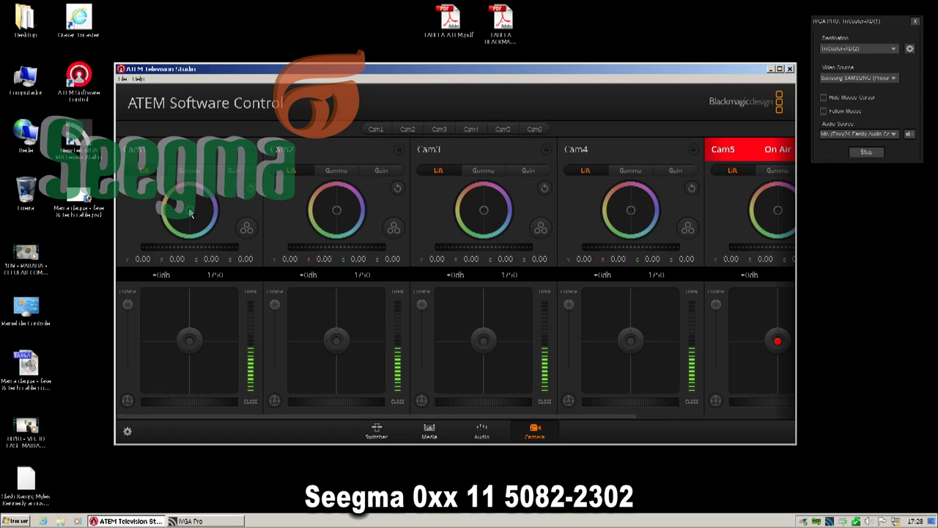
drag(188, 214, 220, 208)
click(247, 228)
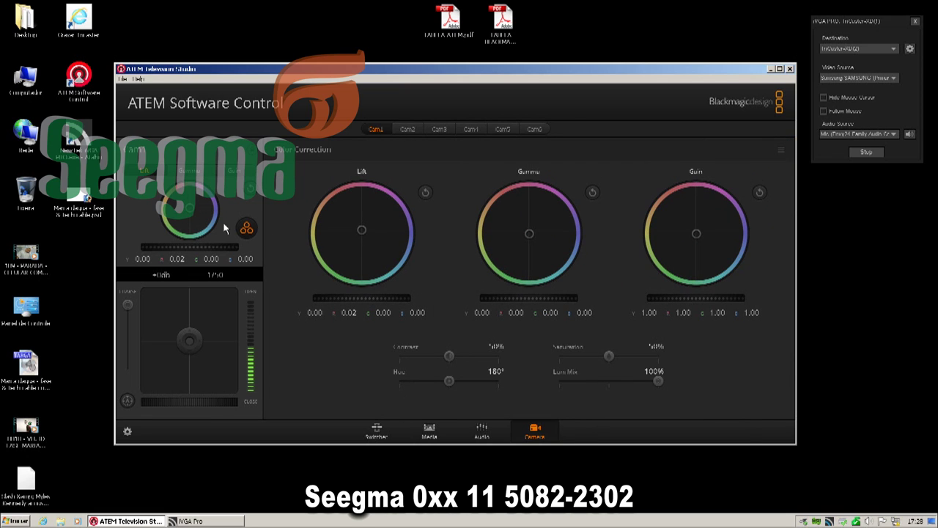
drag(360, 234, 362, 233)
click(250, 231)
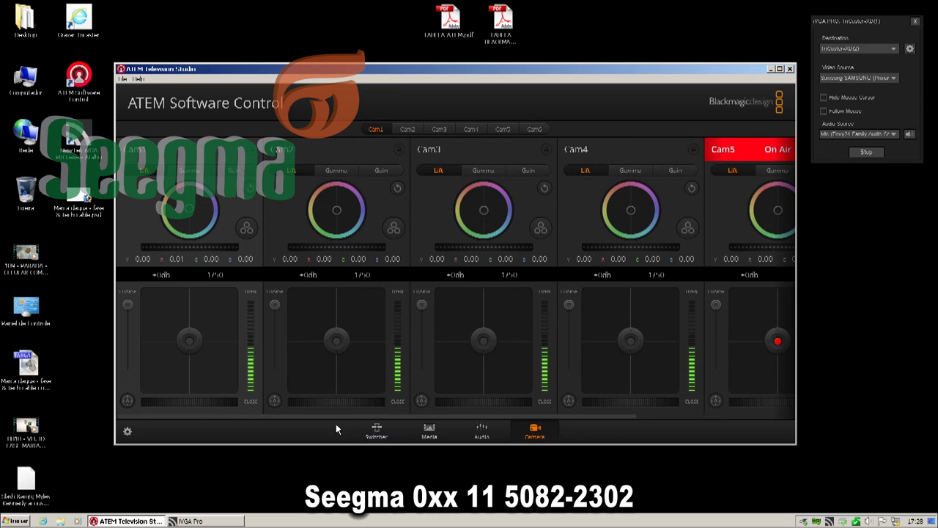
Choose dark green for the Color 2 generator in the switcher, and shift its hue to blue at about 206°
click(378, 431)
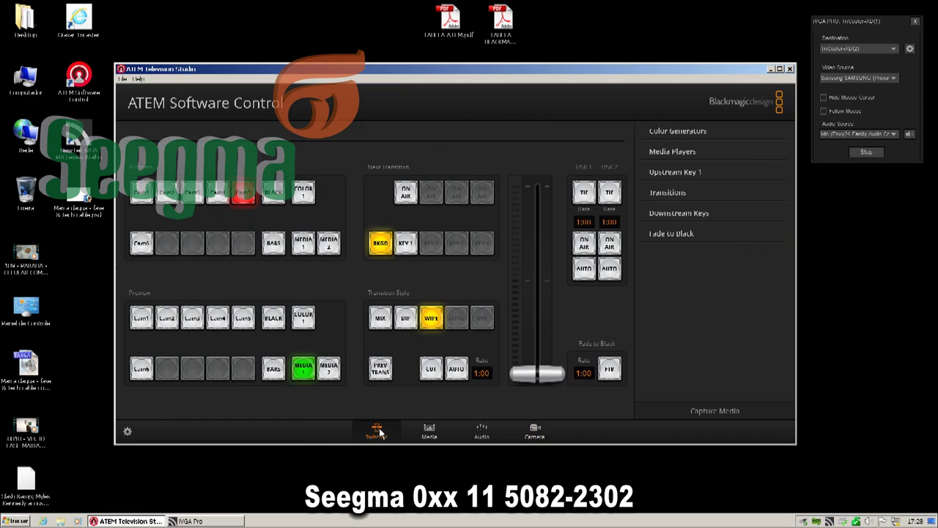
click(659, 130)
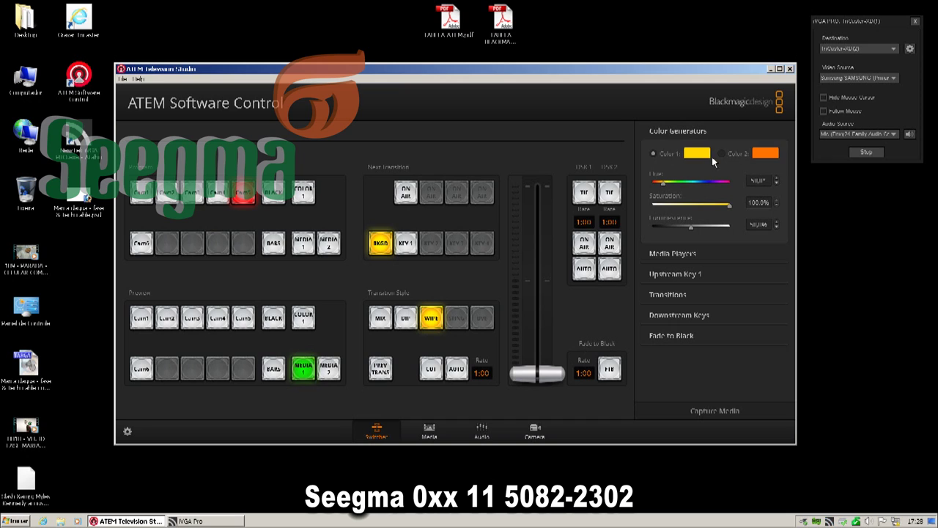
click(757, 157)
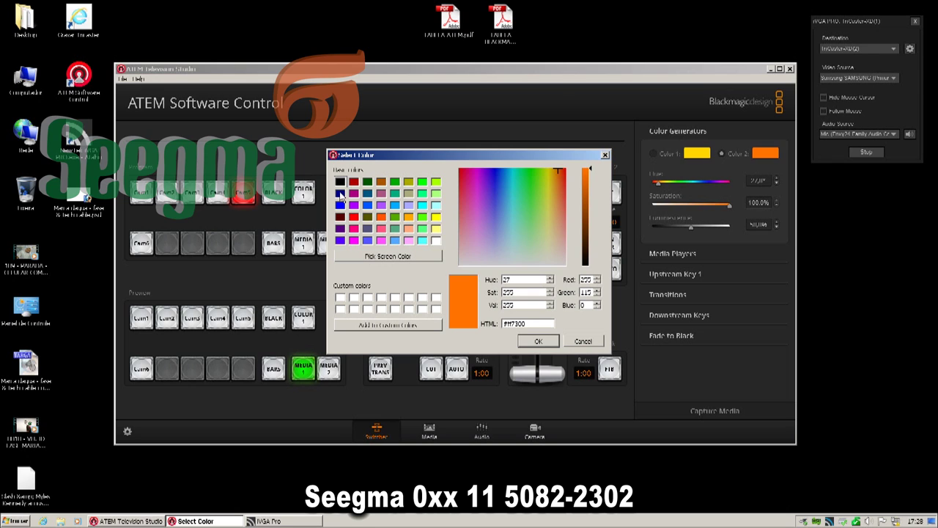
click(367, 182)
click(538, 341)
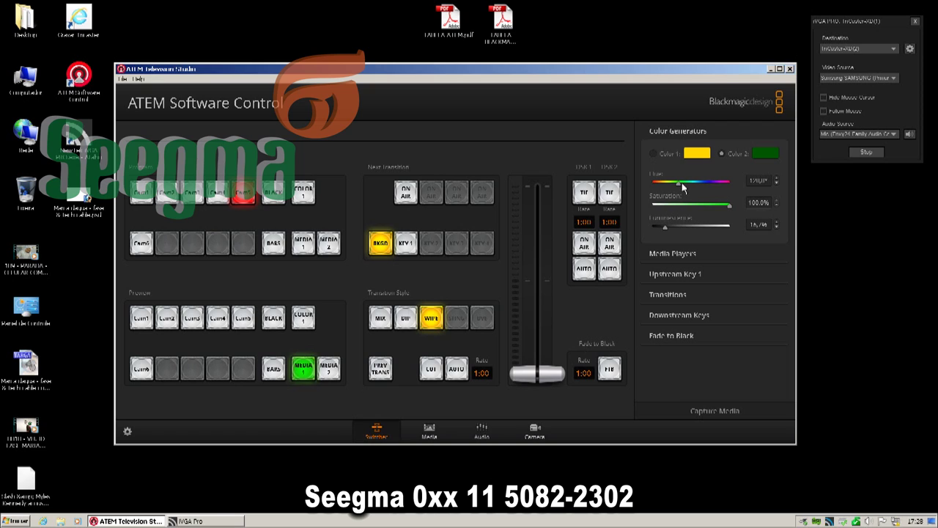
mouse_move(683, 185)
mouse_down()
mouse_move(714, 182)
mouse_move(697, 182)
mouse_up()
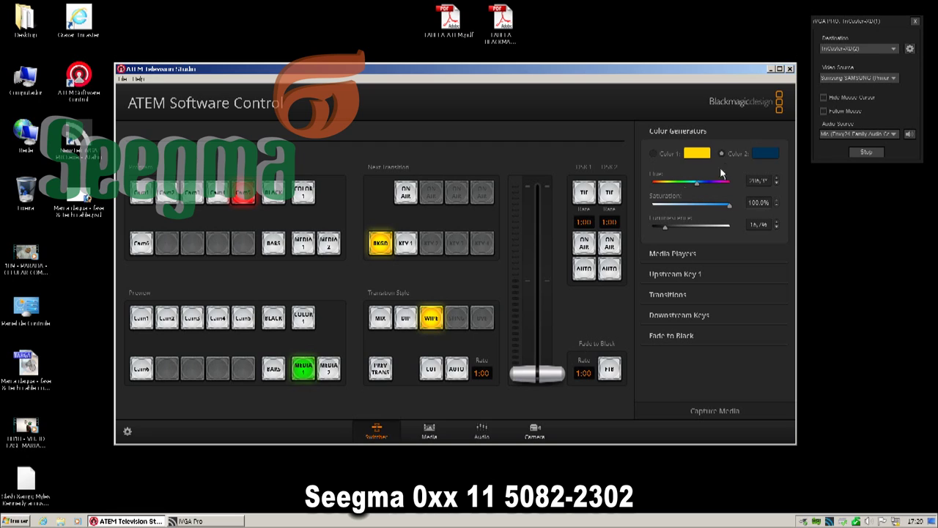
click(680, 129)
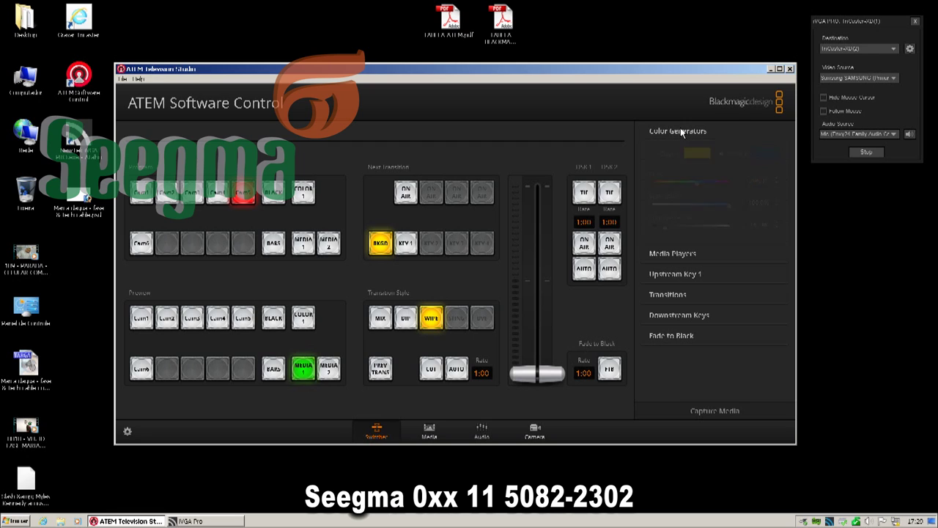
Show the media player settings and view the list of stills available for Player 1
click(673, 151)
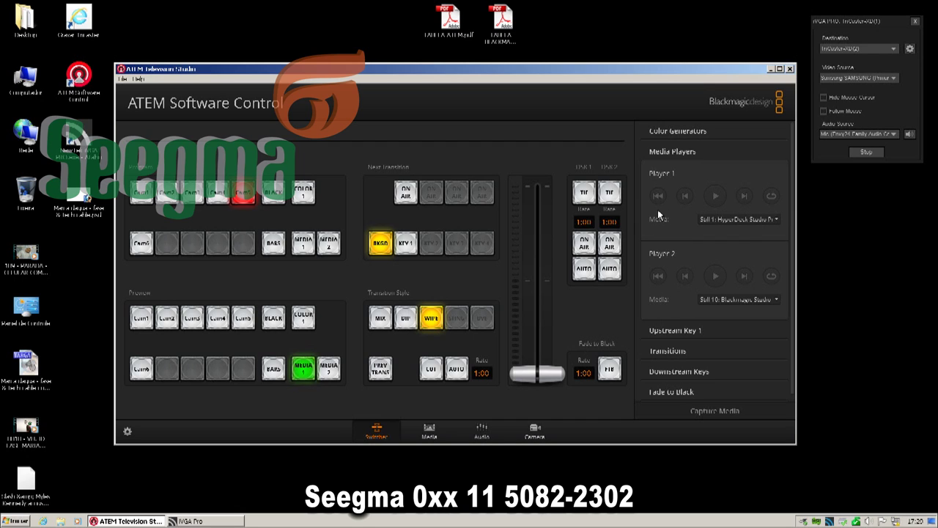
click(770, 219)
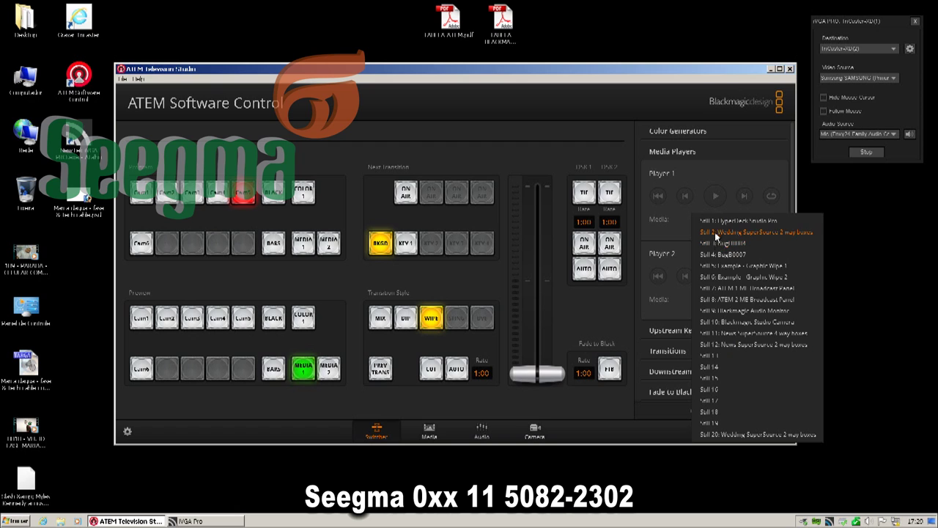
click(773, 151)
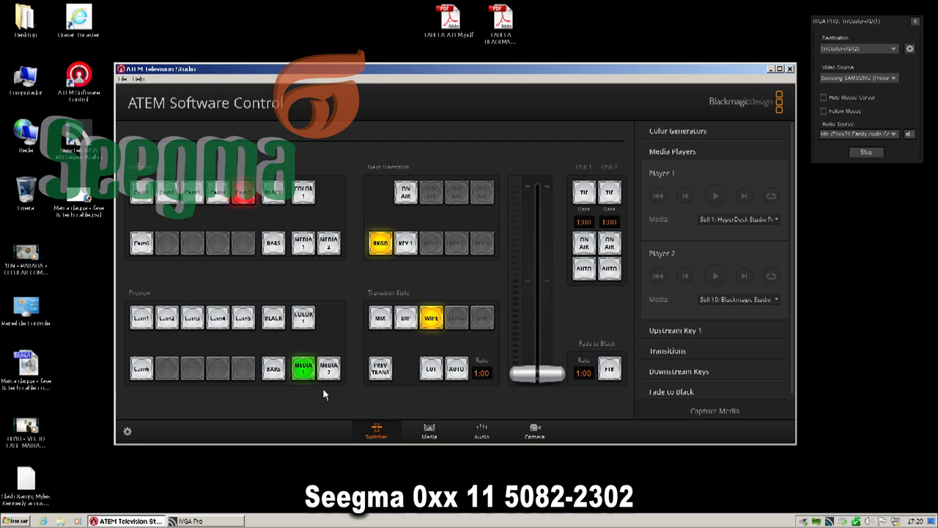
Look over the media pool page and the switcher's general settings for video, audio, media pool and camera
click(429, 431)
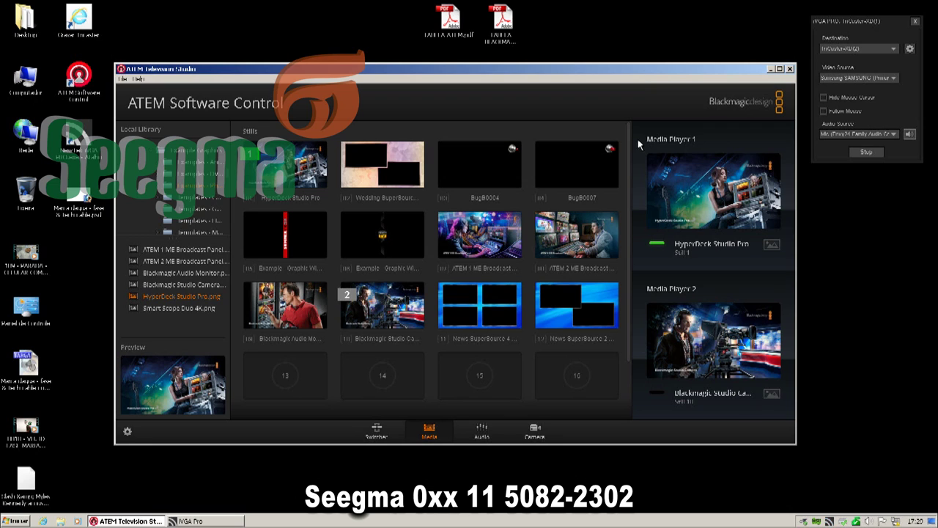
click(128, 431)
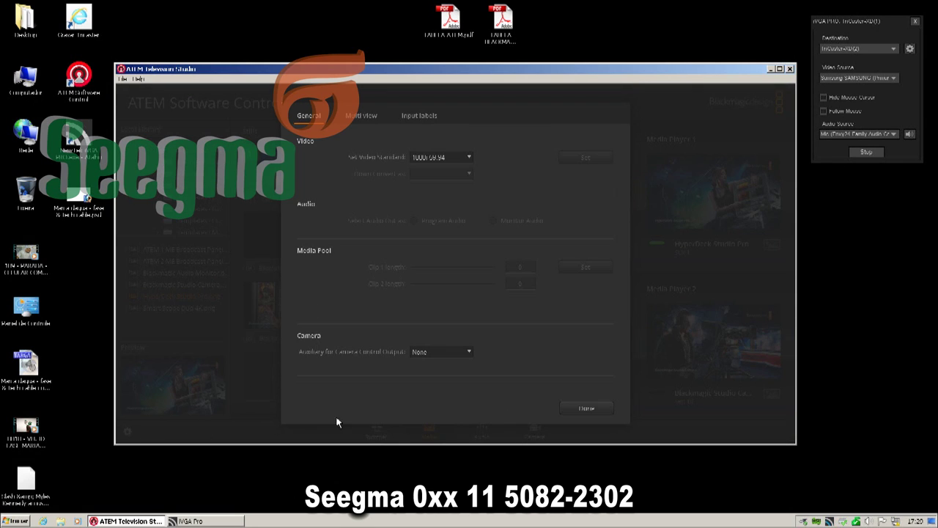
click(577, 409)
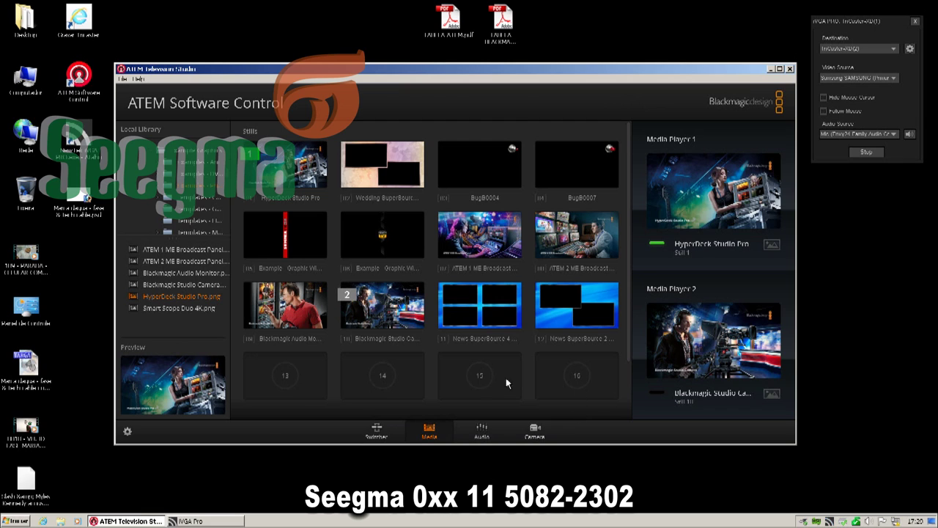
Assign Still 4: BugB0007 as the media for Player 1 in the switcher's media player settings
click(392, 431)
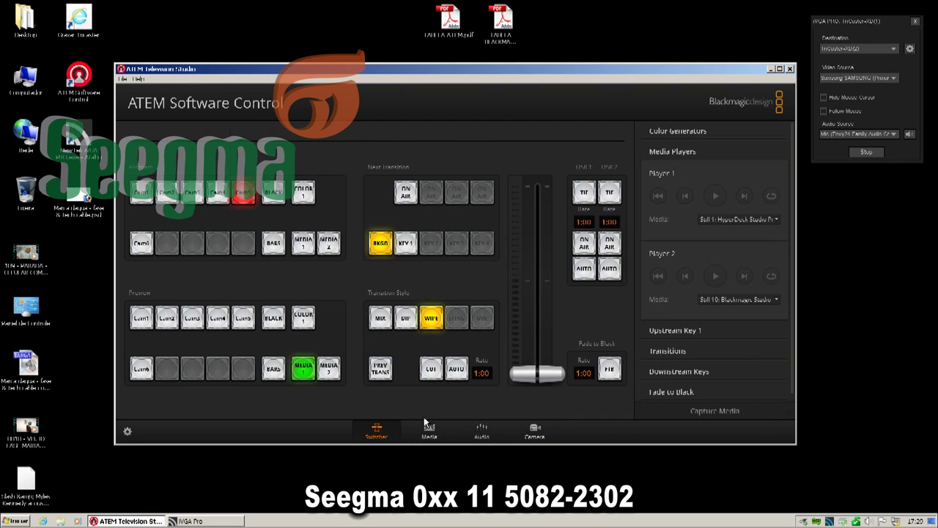
click(775, 220)
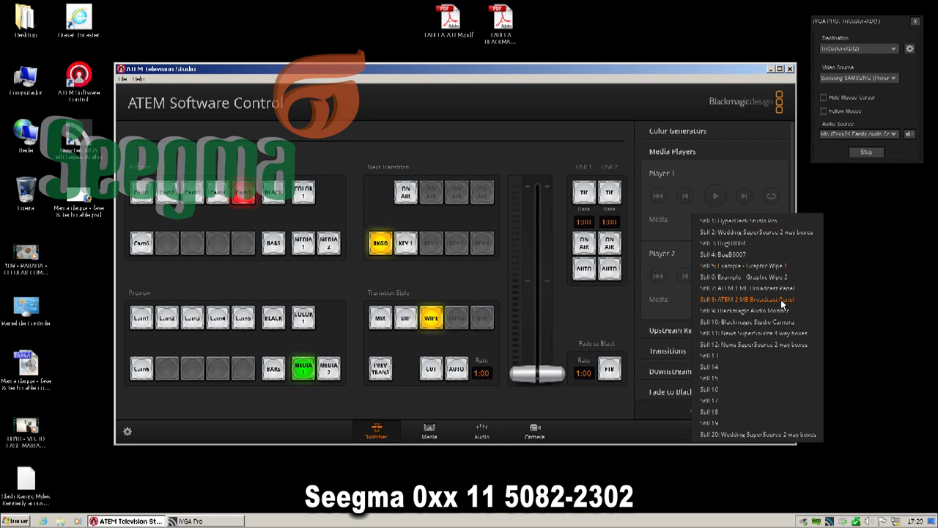
click(811, 256)
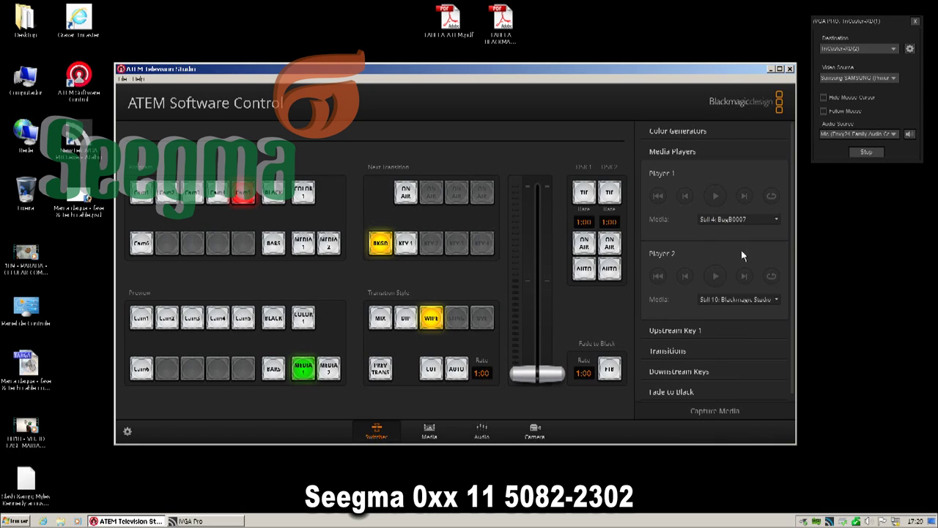
Try Stills 9, 5 and 11 as Player 1's media, ending on Still 1: HyperDeck Studio Pro
click(765, 219)
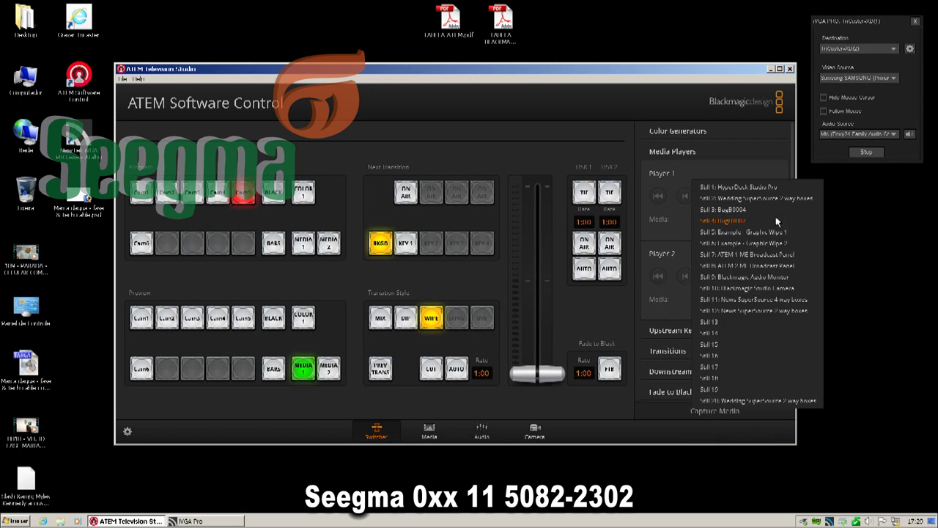
click(752, 276)
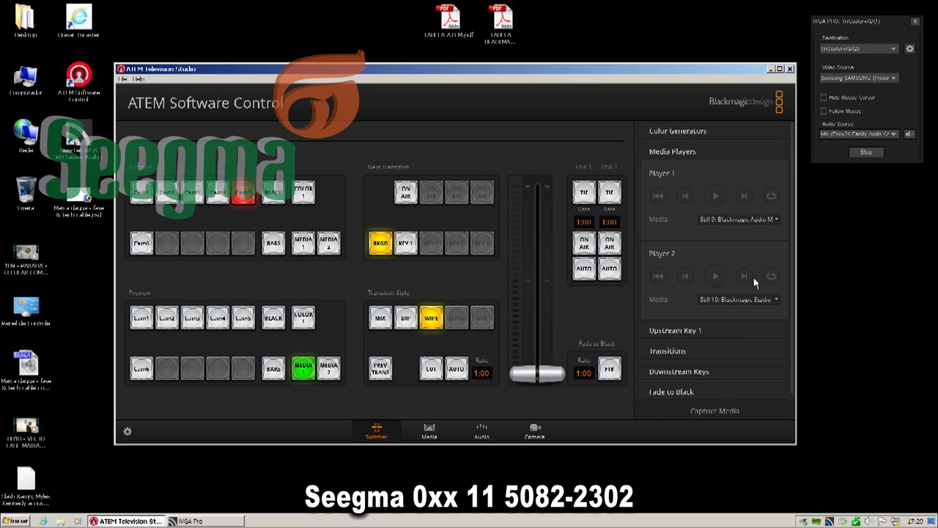
click(779, 222)
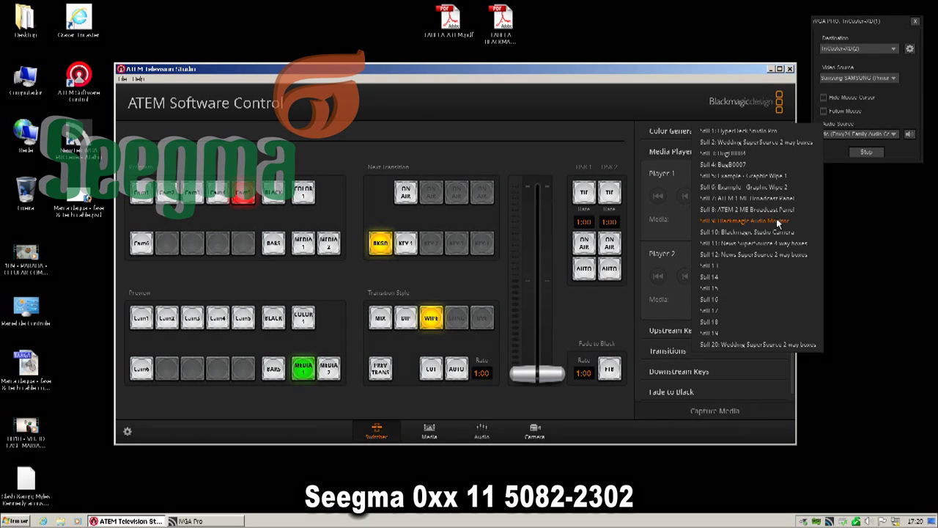
click(773, 177)
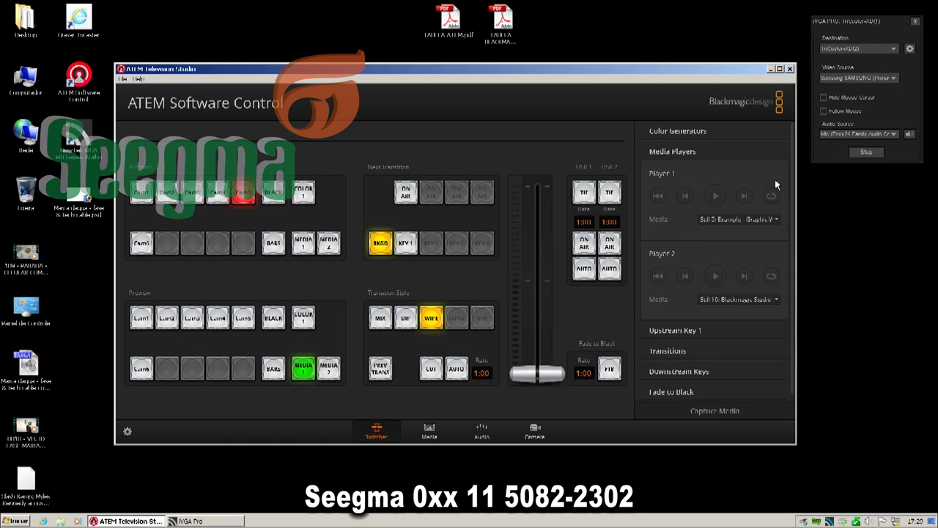
click(774, 218)
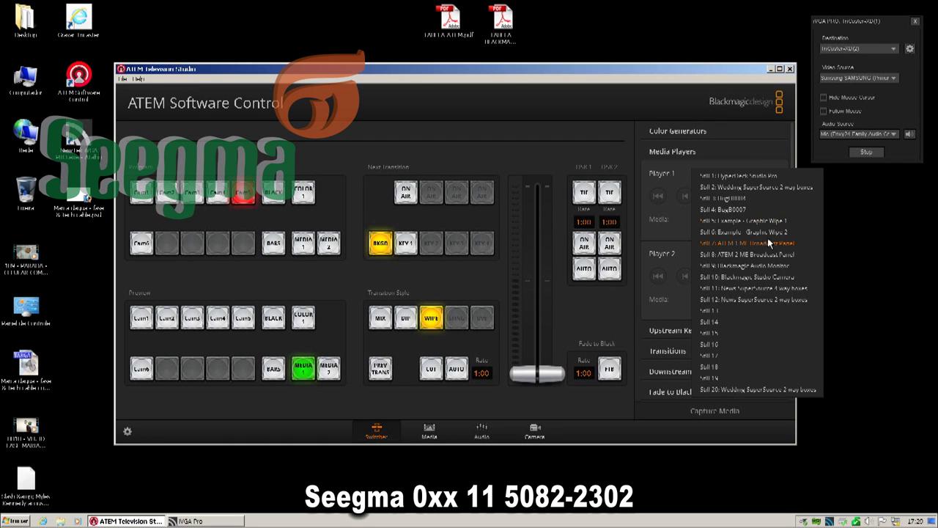
click(773, 290)
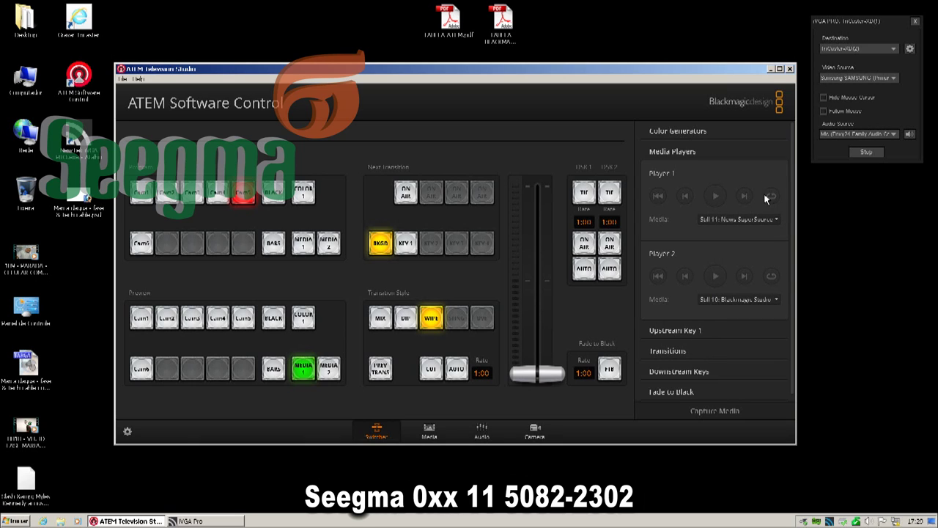
click(774, 217)
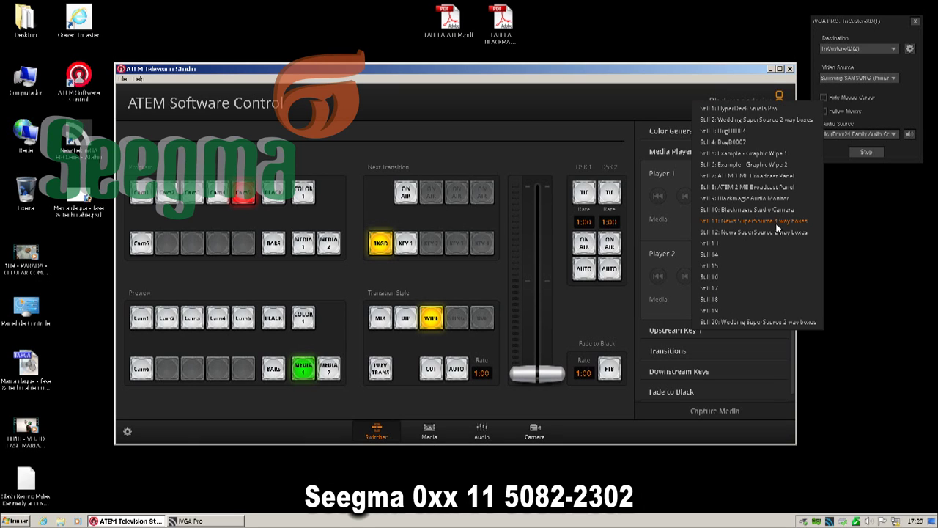
click(601, 219)
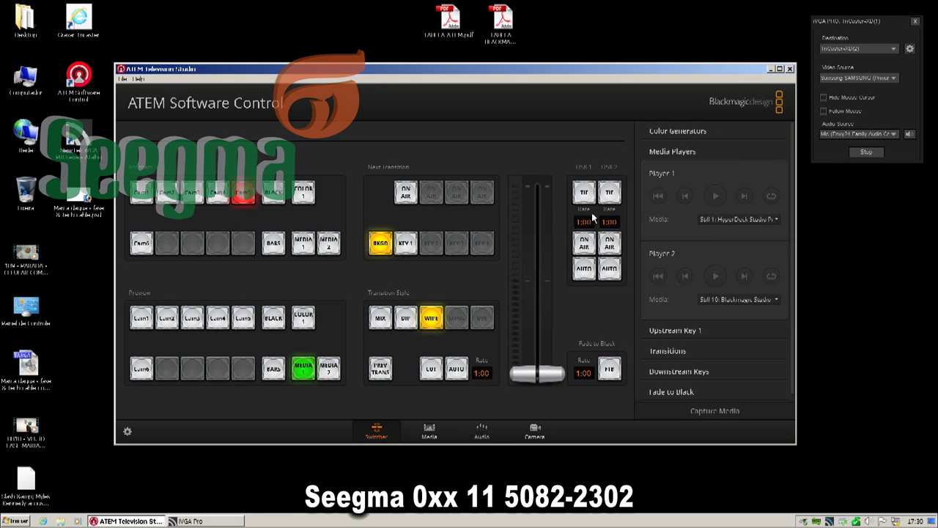
Look over the Luma and Chroma settings of Upstream Key 1, including hue, gain, Y suppress and lift
click(665, 150)
click(661, 175)
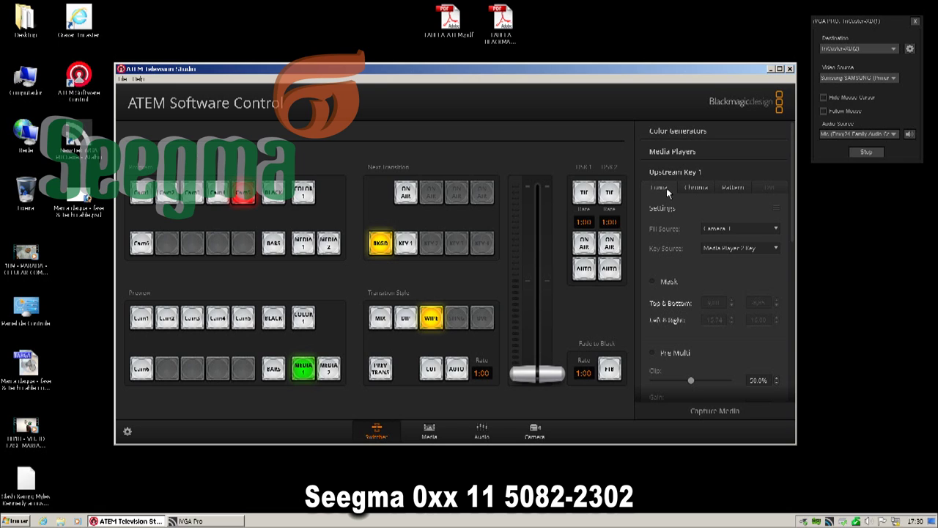
click(693, 188)
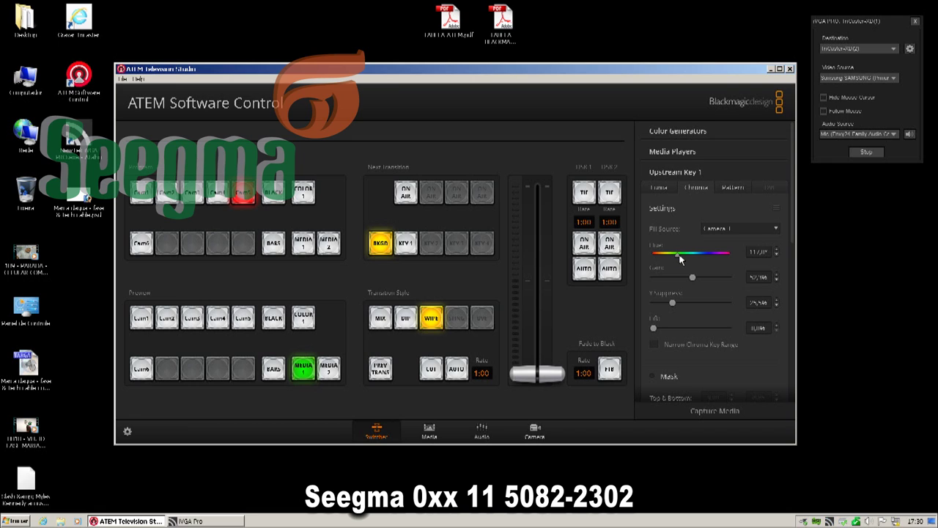
drag(678, 257, 683, 254)
drag(684, 277, 675, 298)
click(669, 173)
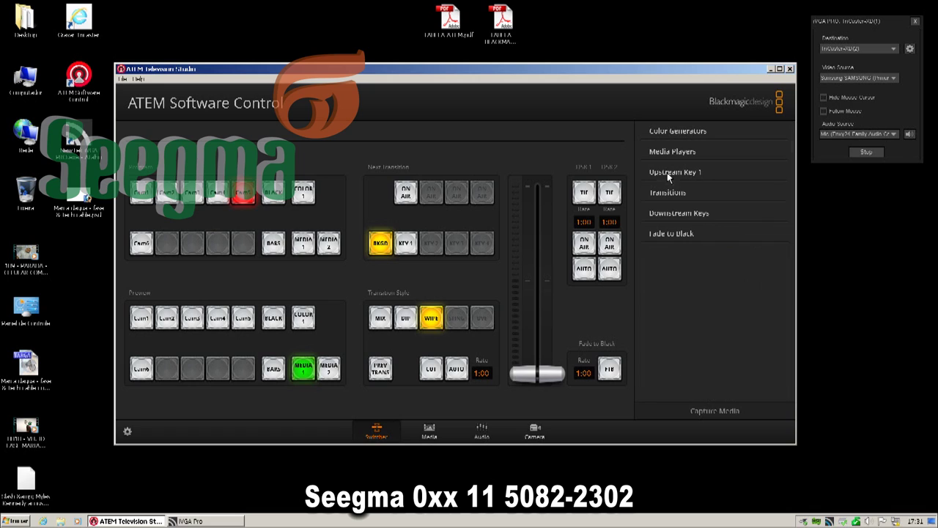
Set the Dip transition's source to Color 2, and look over the Mix and Wipe transition settings
click(670, 192)
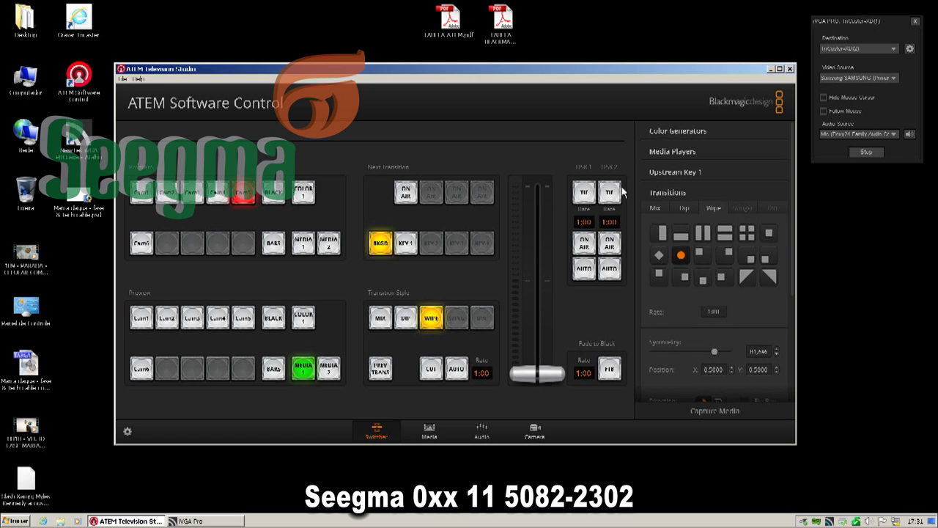
click(655, 208)
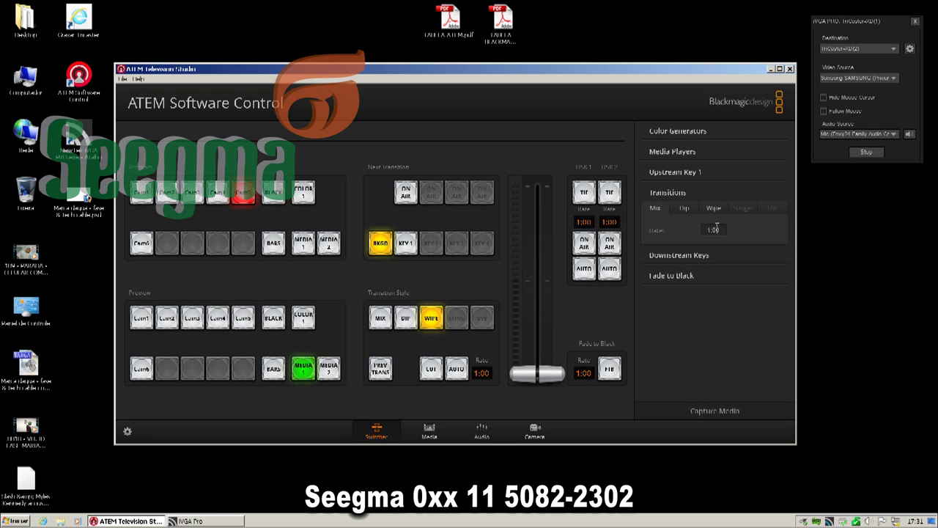
click(684, 209)
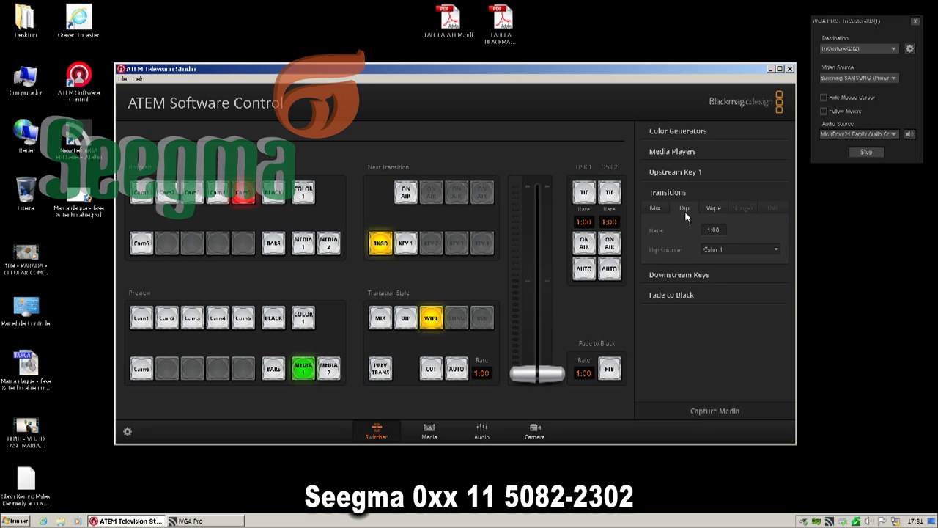
click(777, 249)
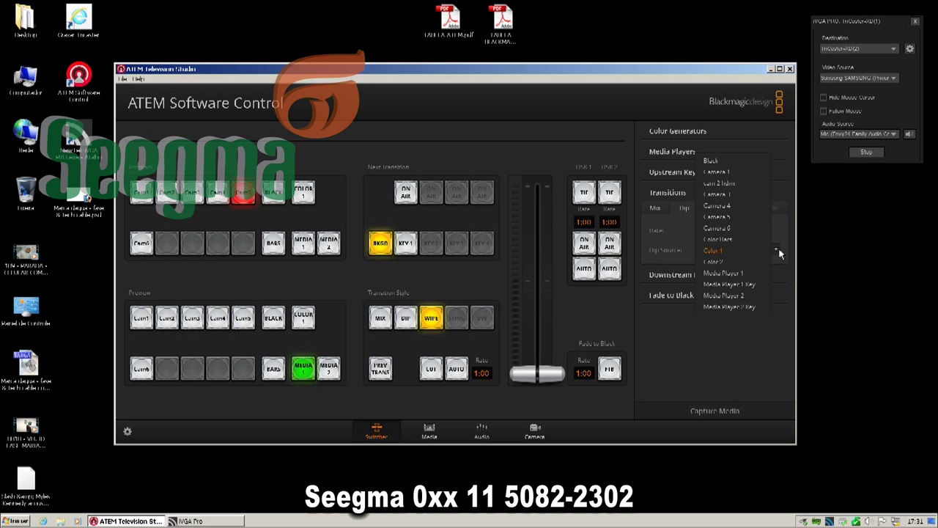
click(726, 262)
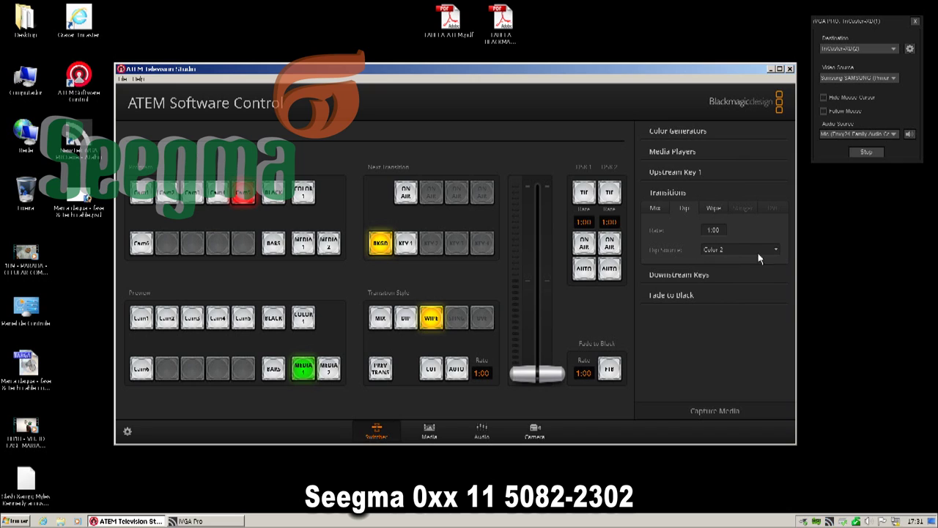
scroll(713, 229, down, 10)
click(714, 209)
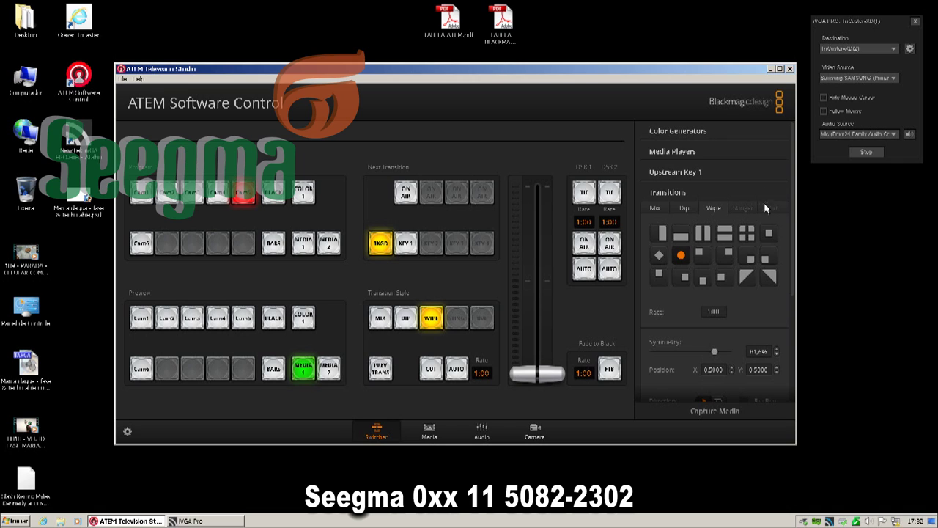
click(679, 194)
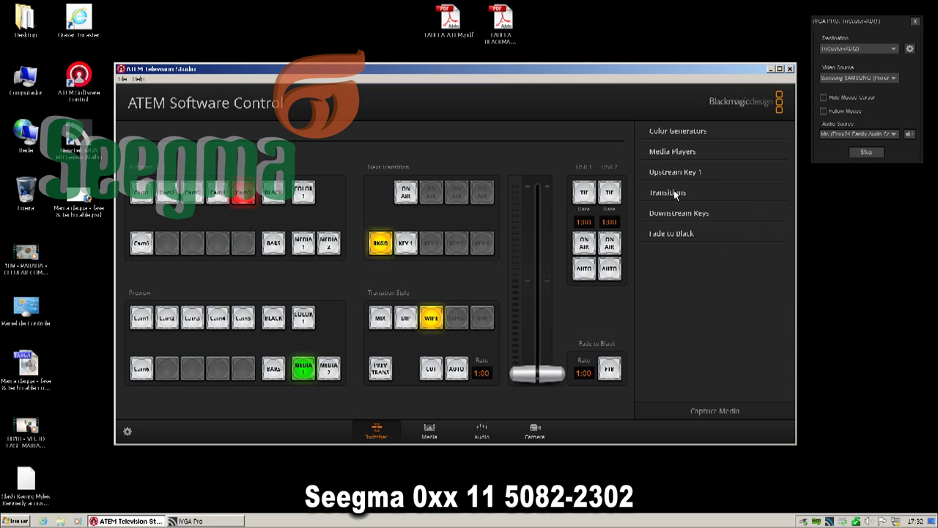
Choose Media Player 1 Key as the key source of Downstream Key 1
click(677, 215)
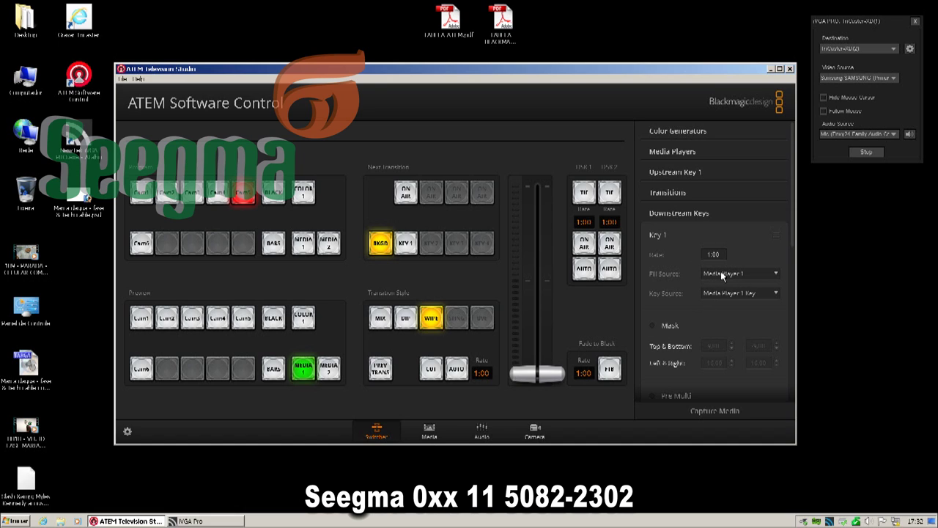
click(777, 293)
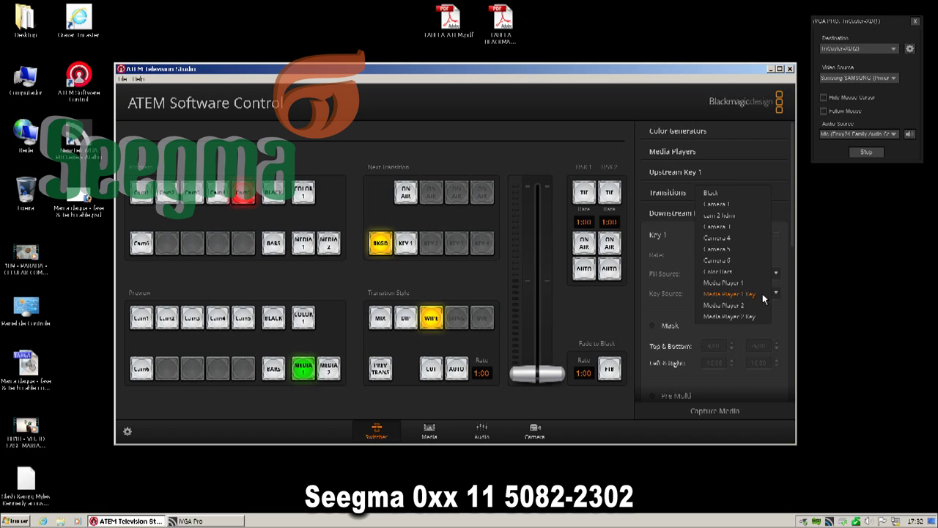
click(758, 295)
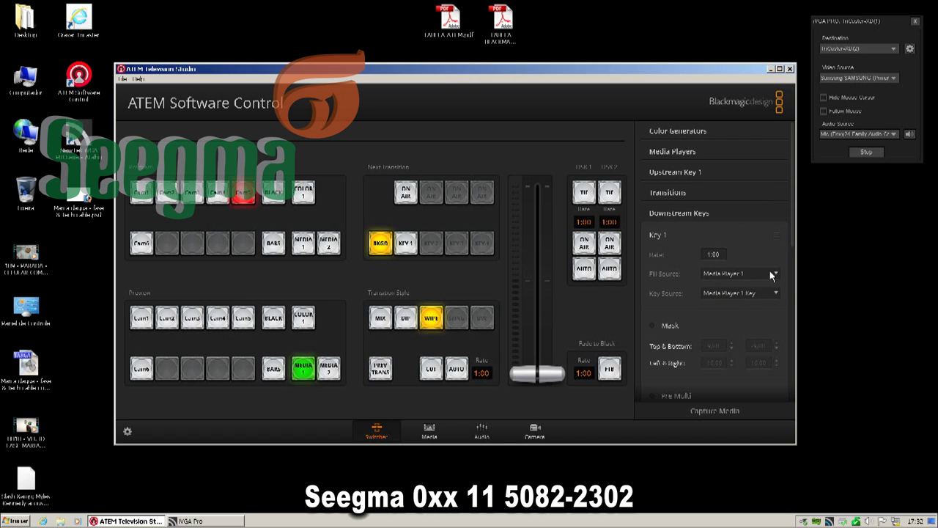
Assign the BugB0007 still from the media pool to Media Player 1, and return to the switcher page
click(430, 431)
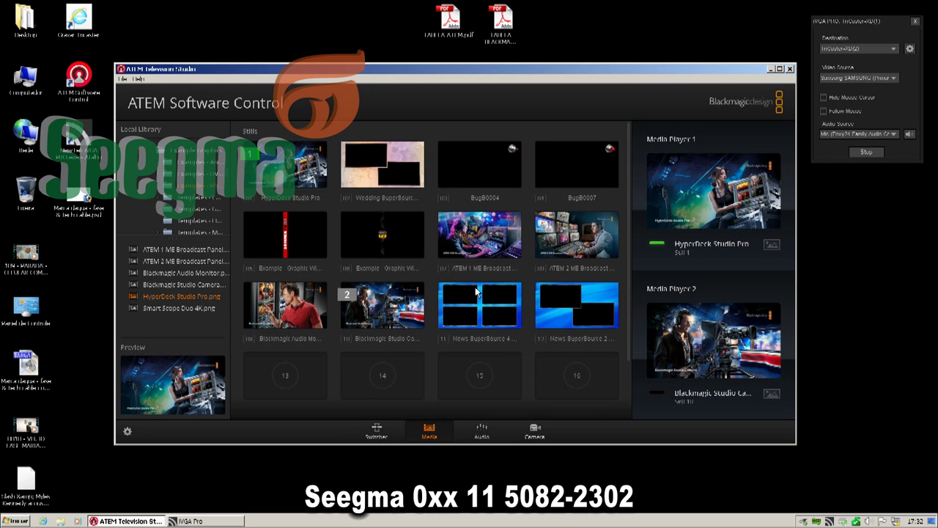
drag(574, 161, 654, 184)
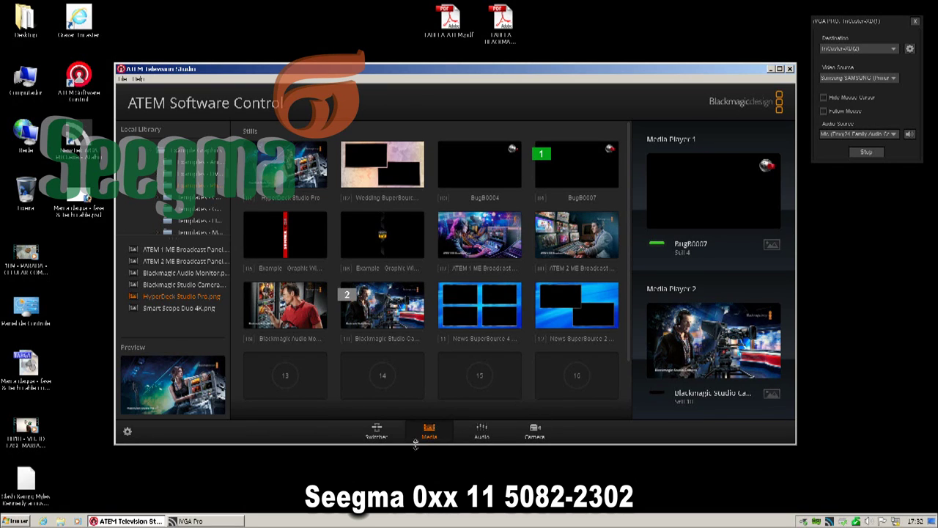
click(377, 432)
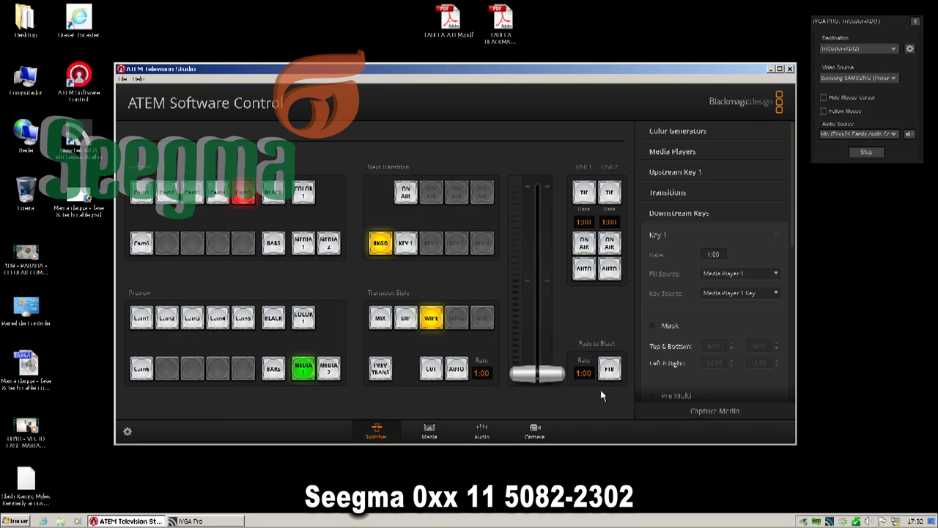
Put Downstream Key 1 on air, and show the fill and key source settings of Downstream Key 2
click(584, 244)
click(587, 247)
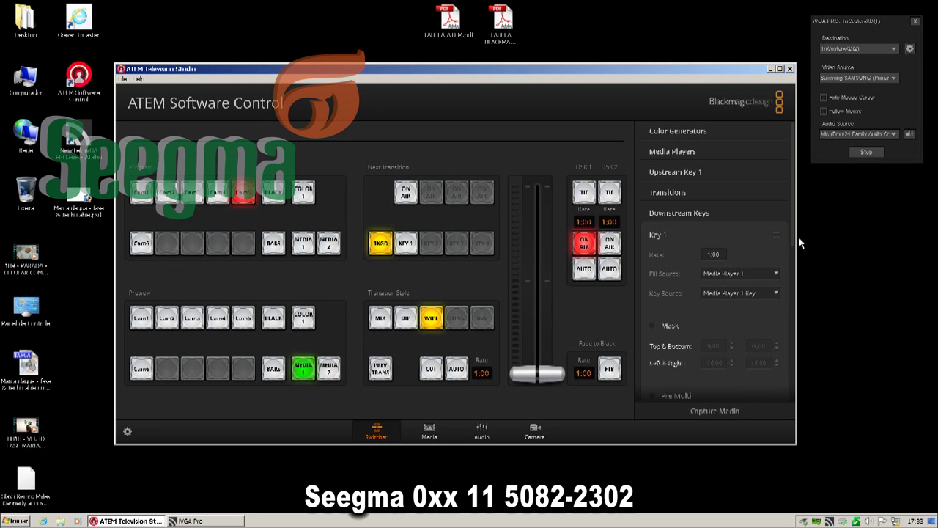
drag(796, 243, 789, 345)
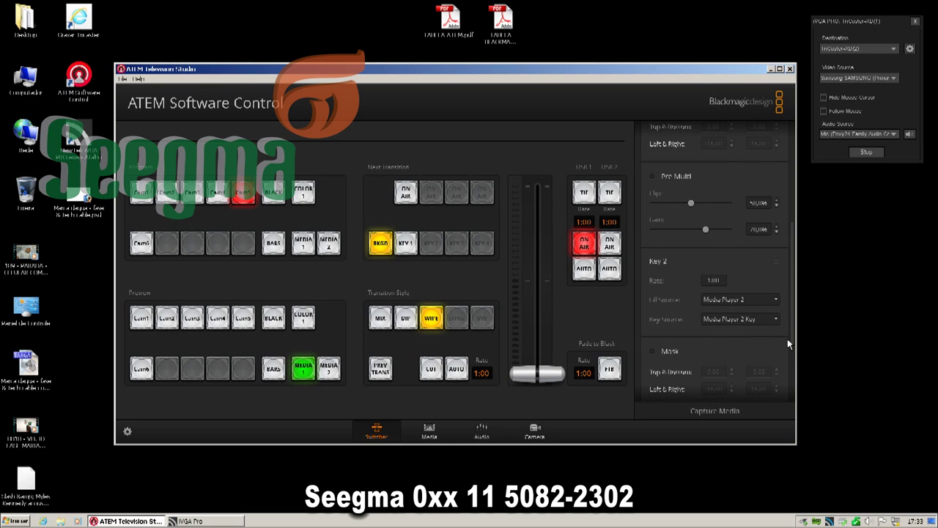
Assign Still 6, Example - Graphic Wipe 2, from the media pool to Media Player 2
click(431, 432)
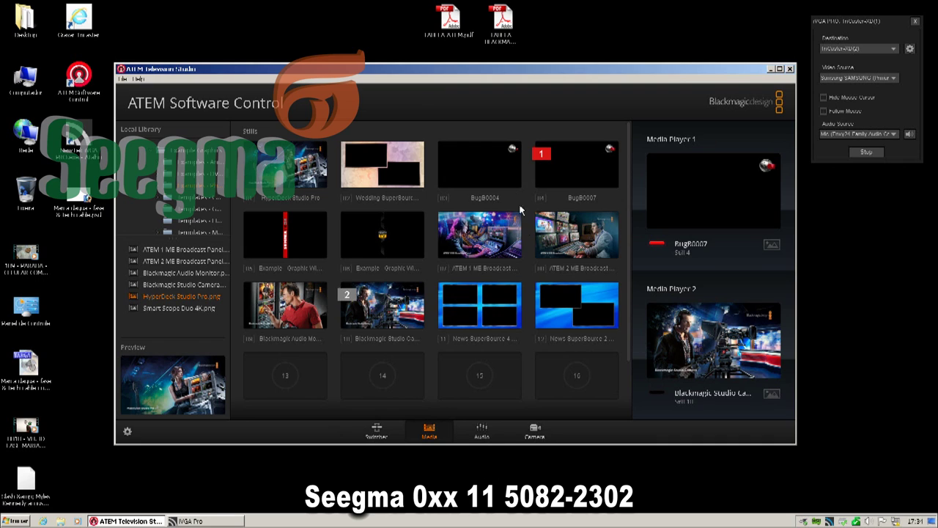
click(187, 232)
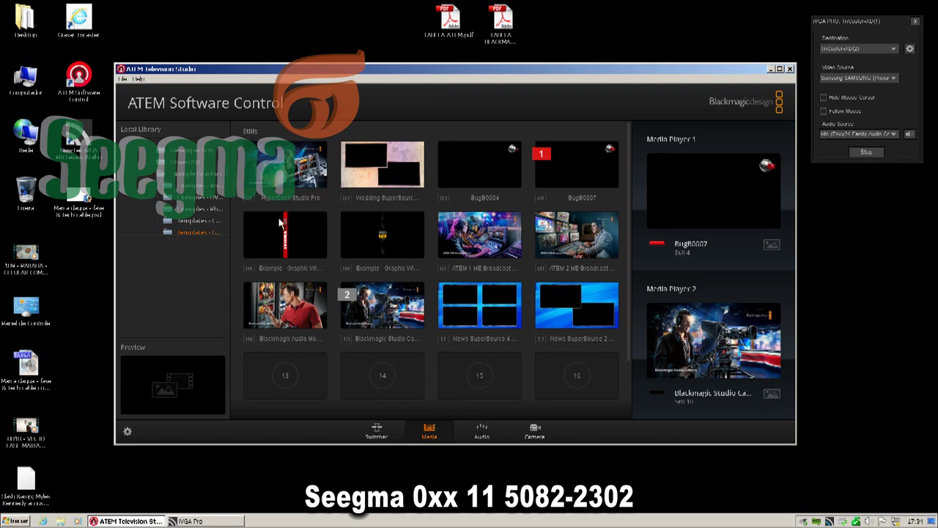
drag(382, 241, 689, 323)
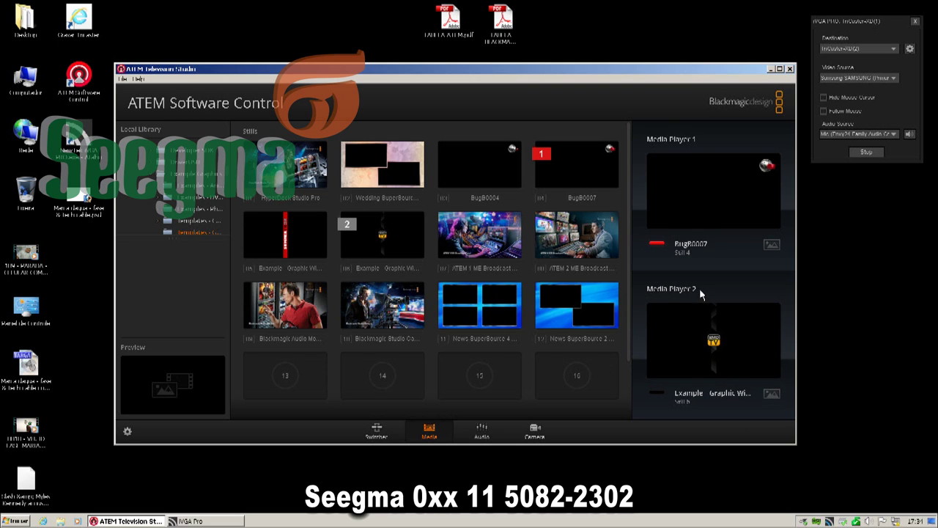
Browse the local library's example graphics folders, preview Example - Graphic Wipe 1.png and Wipe 2.png, and return to the switcher page
scroll(229, 175, up, 2)
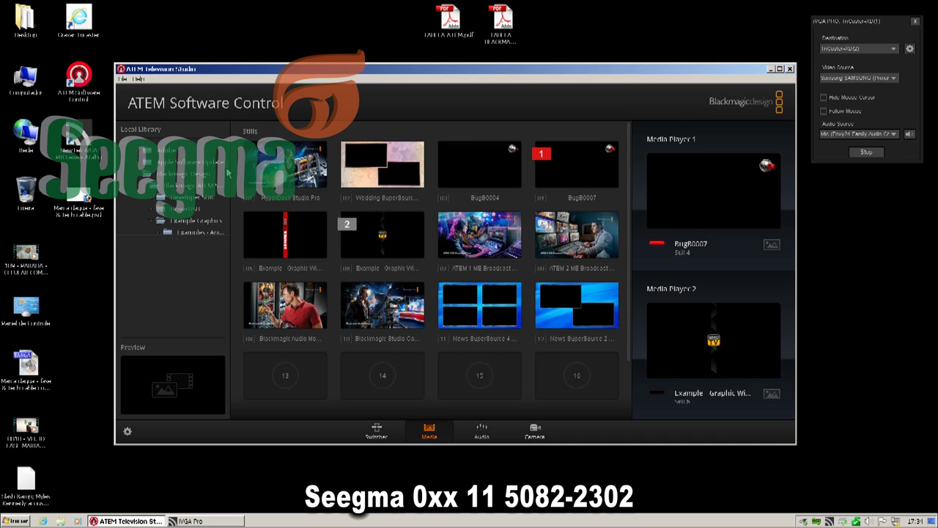
scroll(230, 175, down, 1)
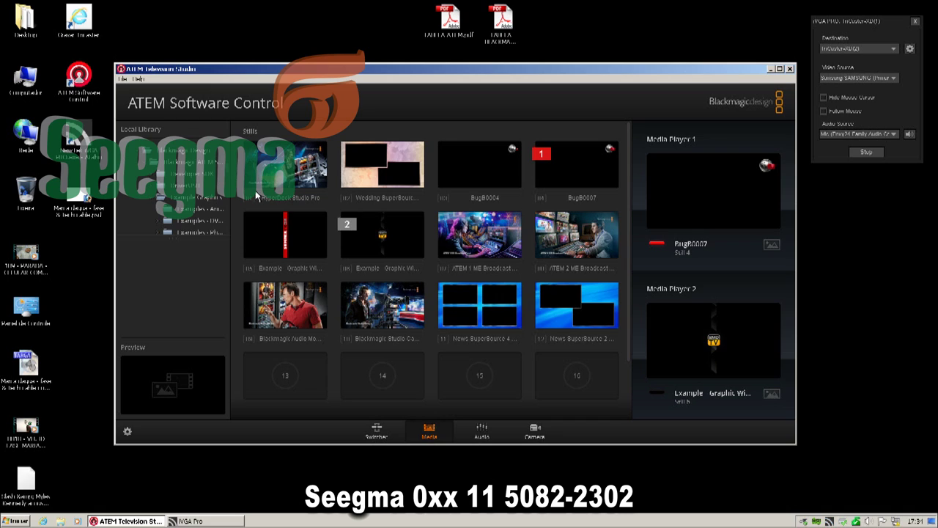
click(192, 209)
click(202, 222)
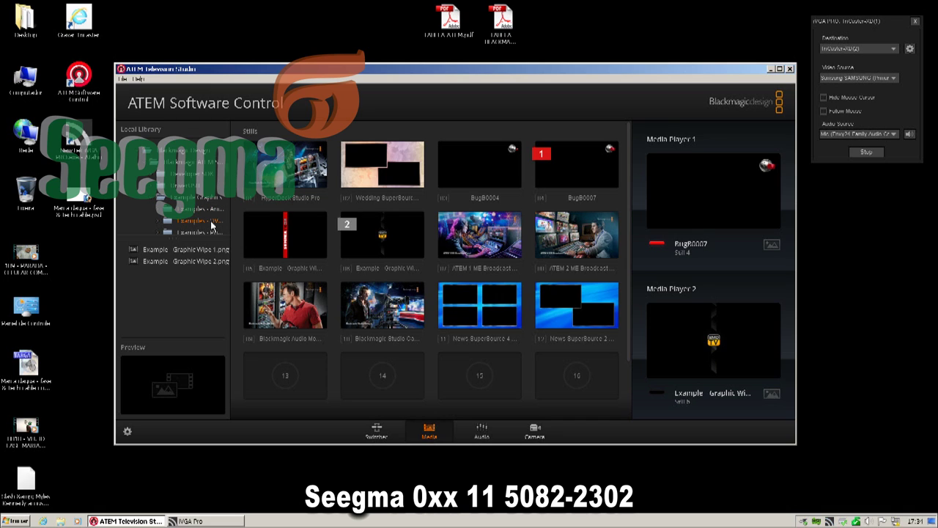
click(201, 252)
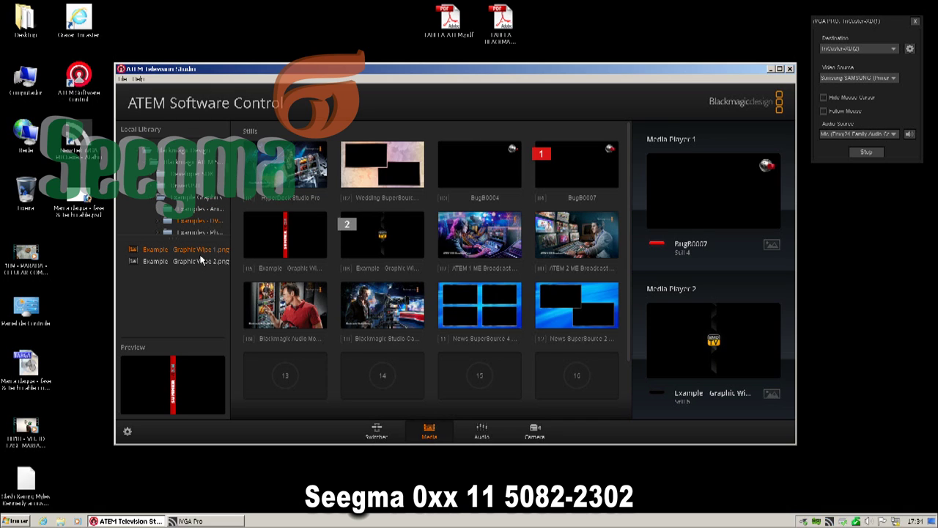
click(201, 261)
click(198, 232)
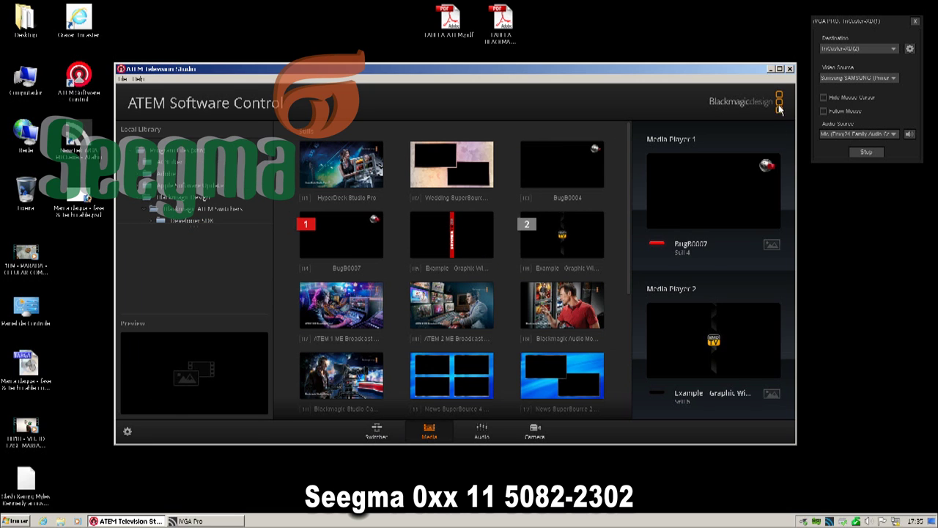
click(376, 429)
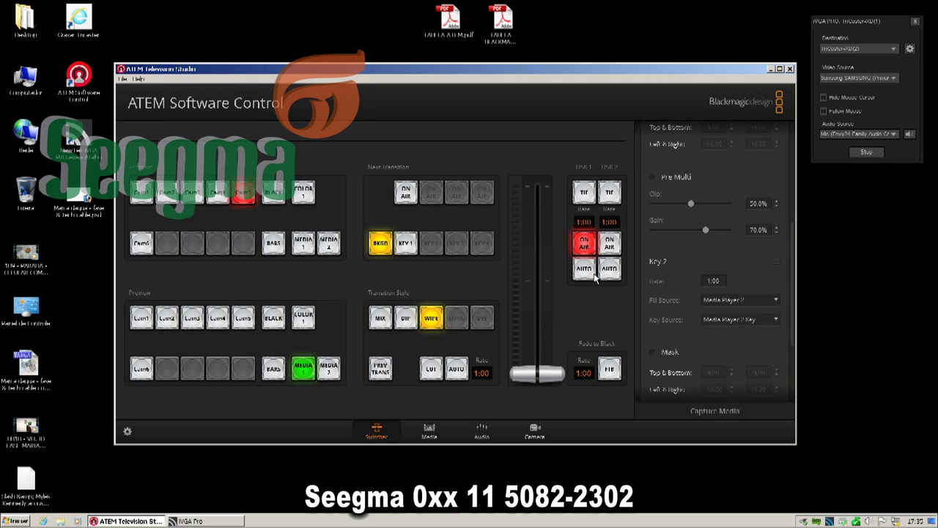
Put Downstream Key 2 on air together with Downstream Key 1, and take both keys off air
click(609, 248)
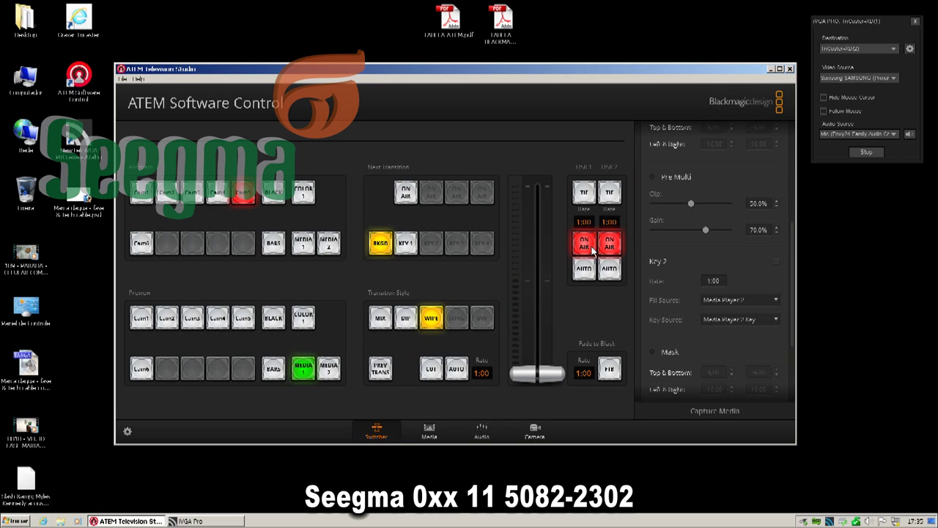
click(594, 251)
click(612, 248)
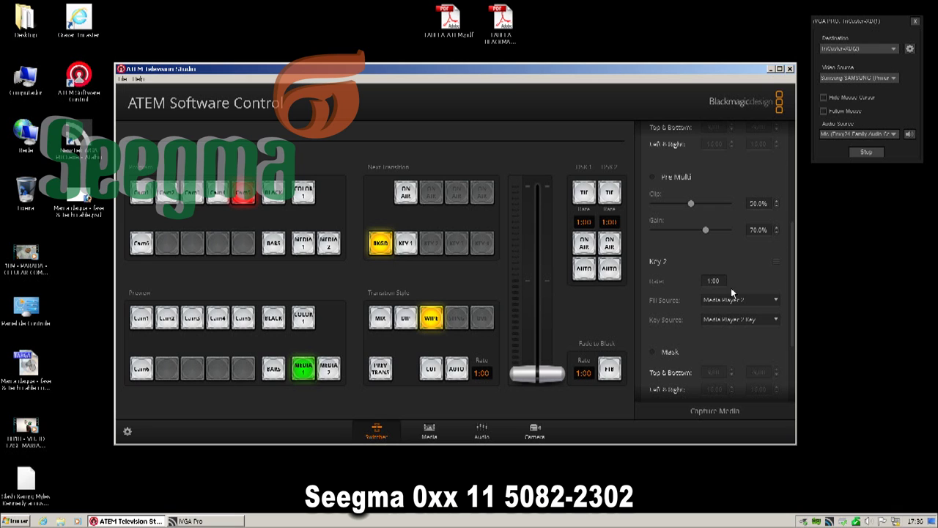
Show the Fade to Black rate setting, and fade the program output to black and back
drag(798, 305, 785, 176)
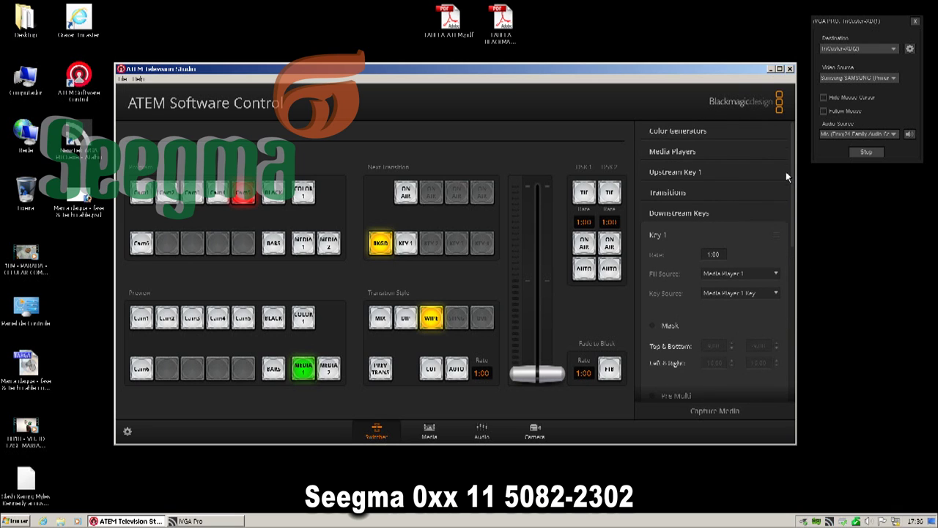
click(703, 213)
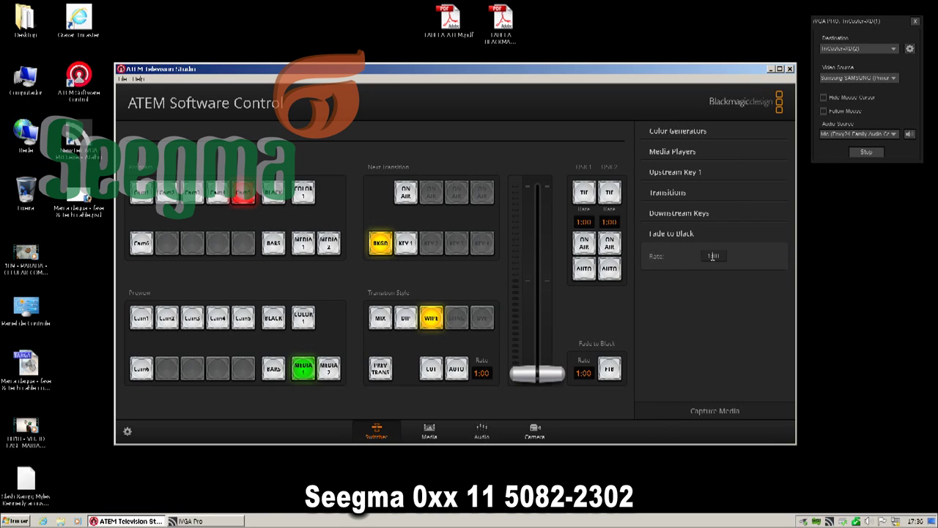
click(609, 368)
click(609, 370)
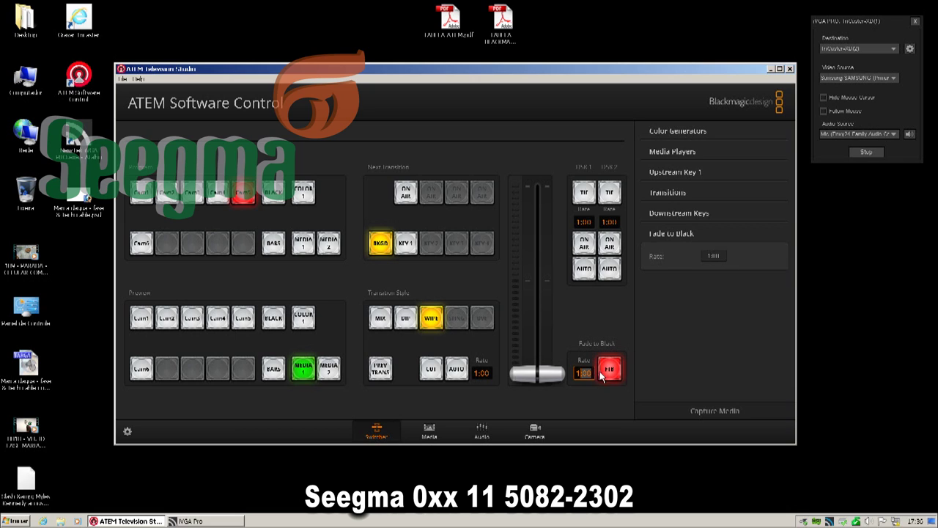
click(687, 233)
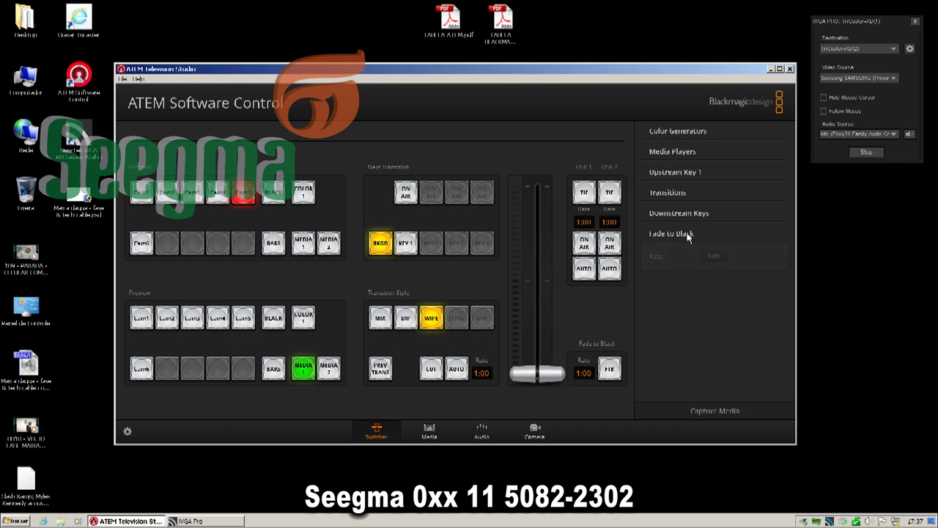
Open the media capture setup, check the ATEM Television Studio capture source, and choose YouTube 1080p as the video capture format
click(715, 409)
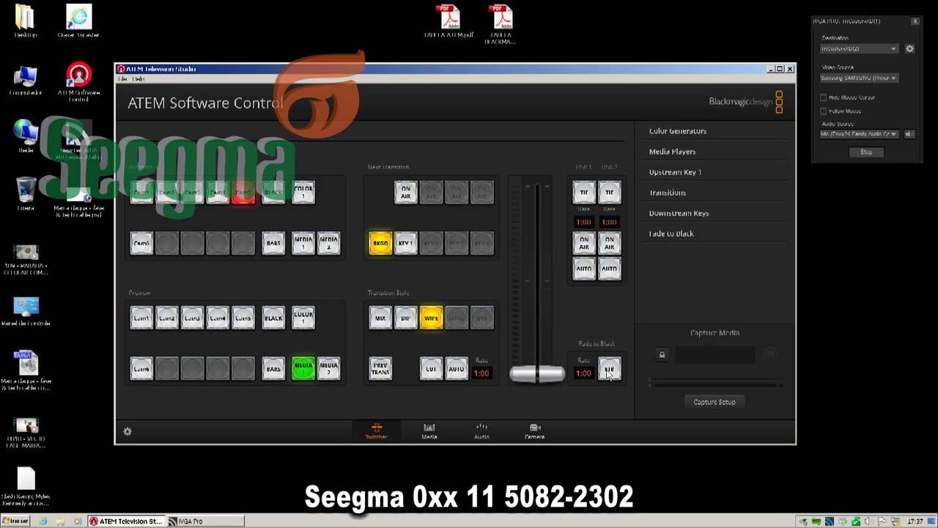
click(664, 357)
click(717, 401)
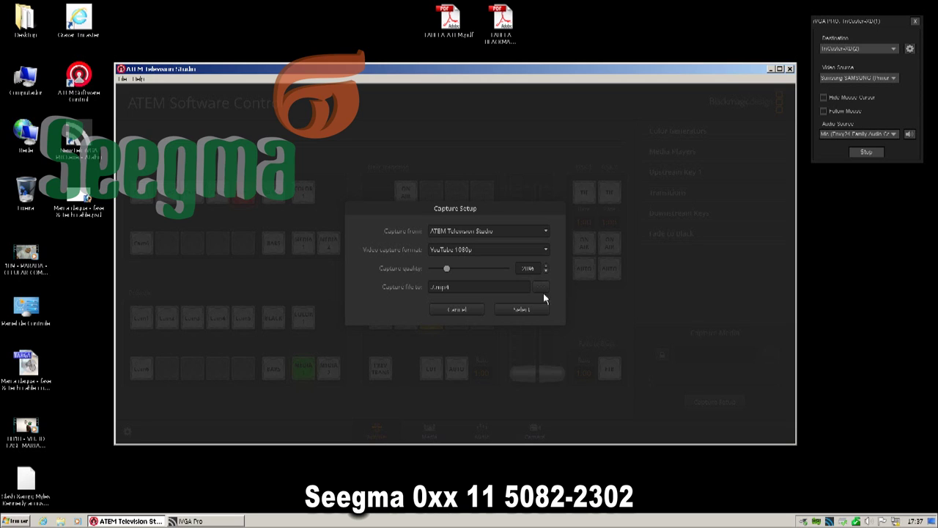
click(546, 231)
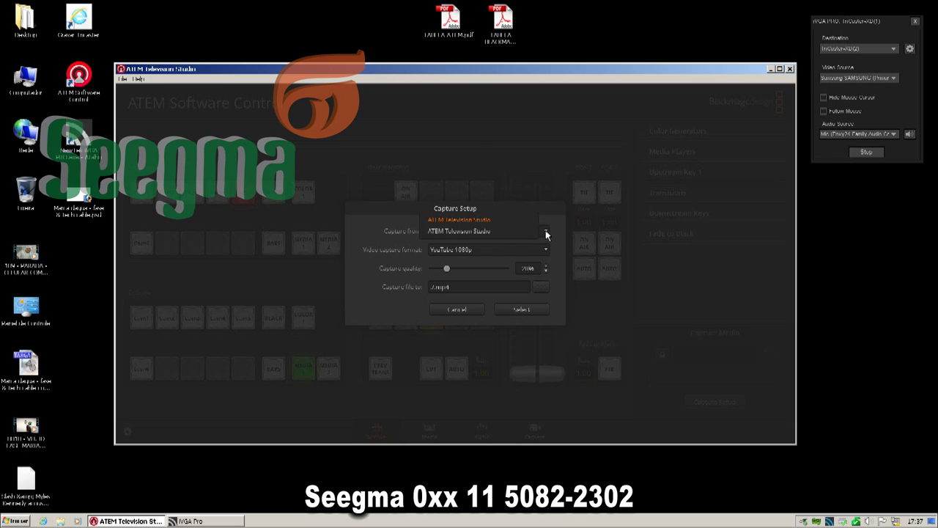
click(541, 237)
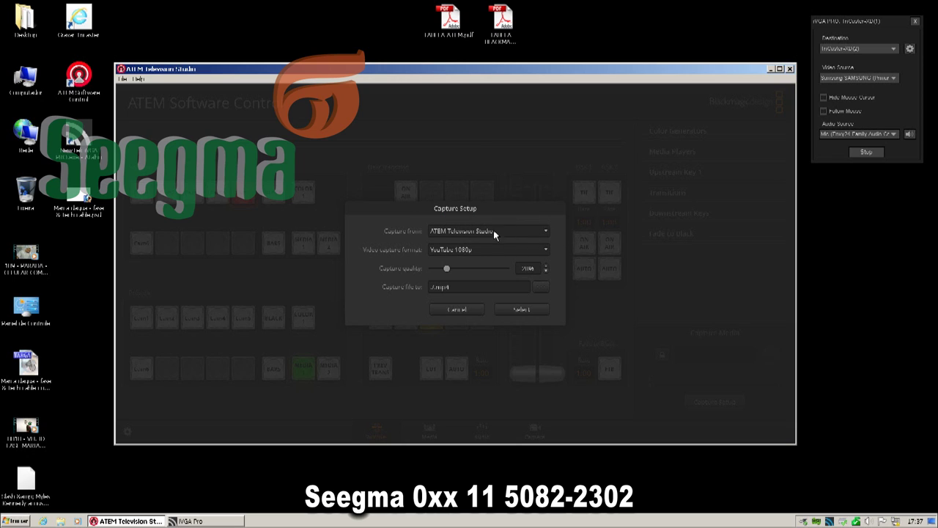
click(542, 252)
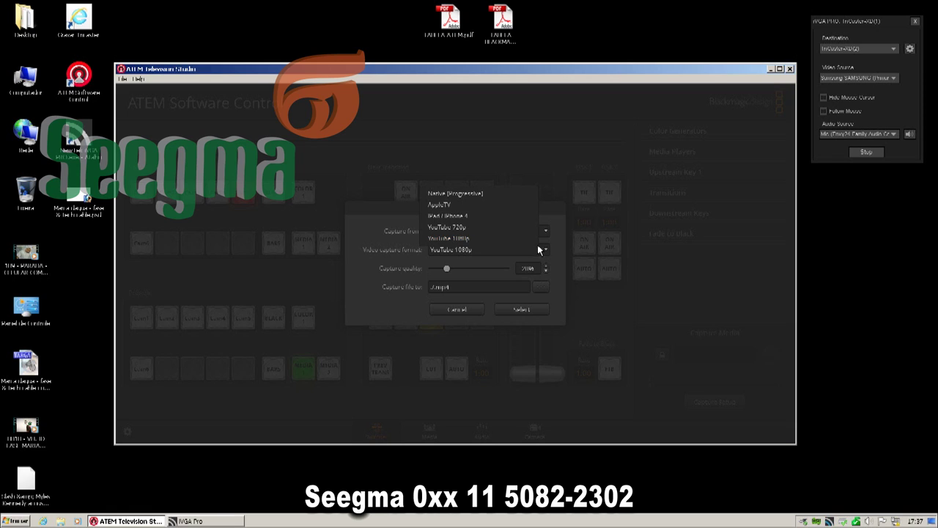
click(460, 239)
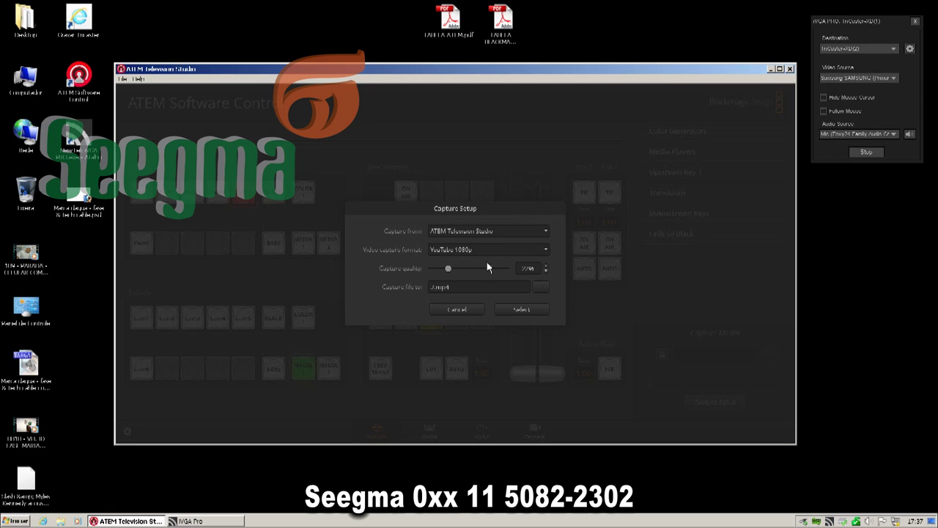
Raise the capture quality to just over half of its range, confirm the capture setup, and start the media capture
drag(448, 270, 472, 269)
click(540, 288)
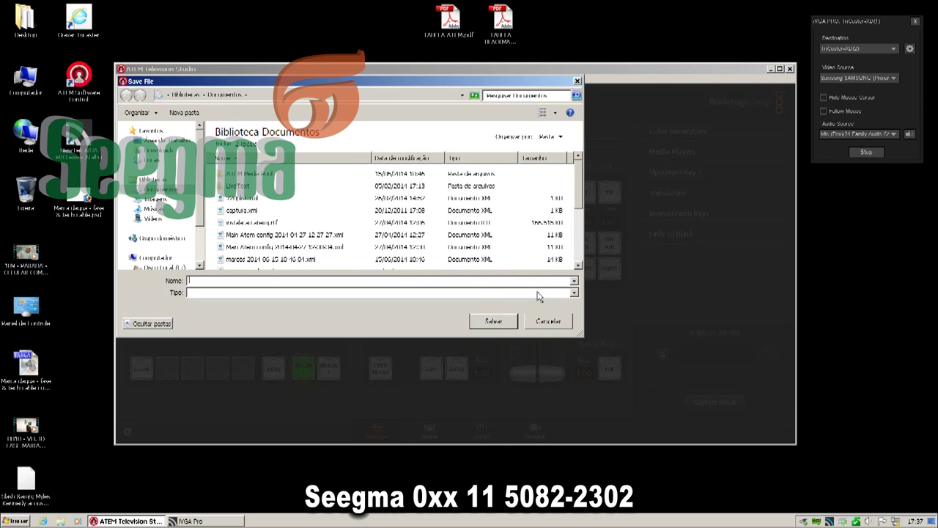
click(576, 81)
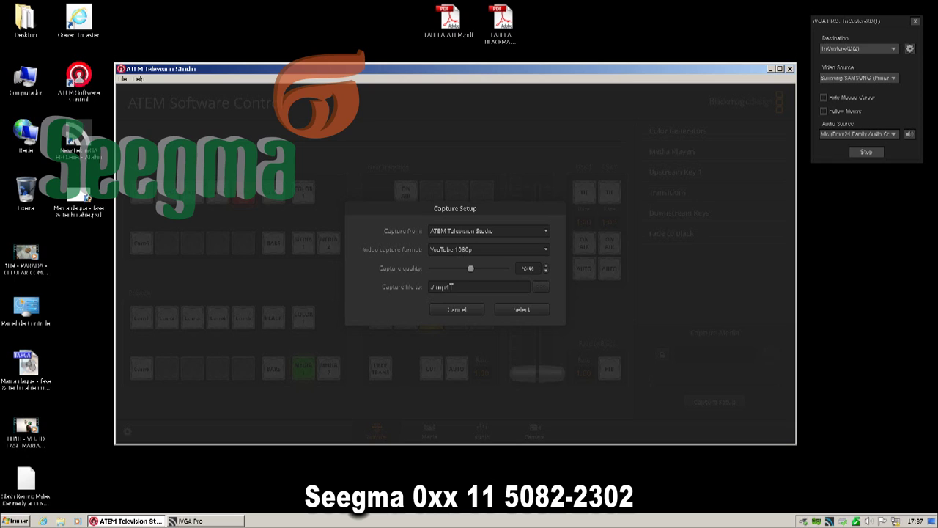
mouse_move(471, 269)
mouse_down()
mouse_move(499, 269)
mouse_move(455, 271)
mouse_up()
drag(454, 271, 476, 269)
click(519, 310)
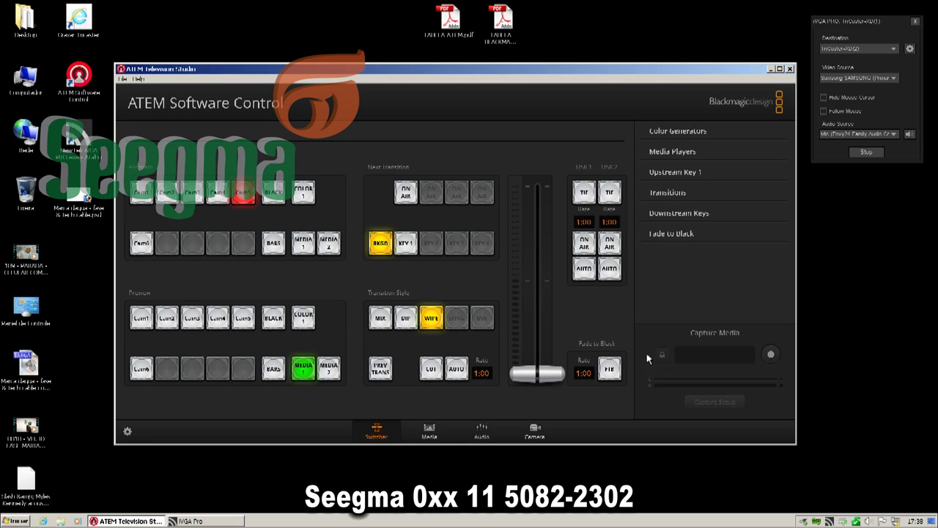
click(770, 354)
Examine Upstream Key 1's luma, chroma and pattern settings and the available fill sources
click(667, 175)
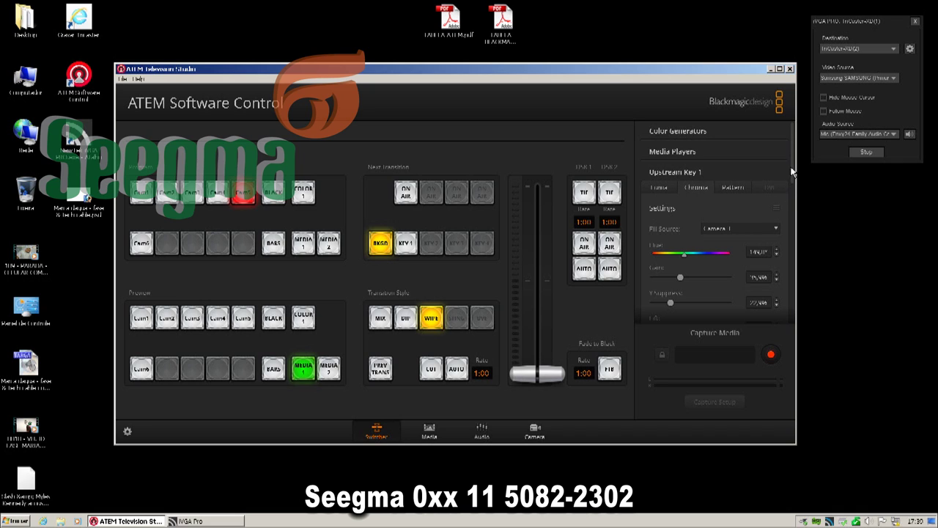
scroll(791, 171, down, 3)
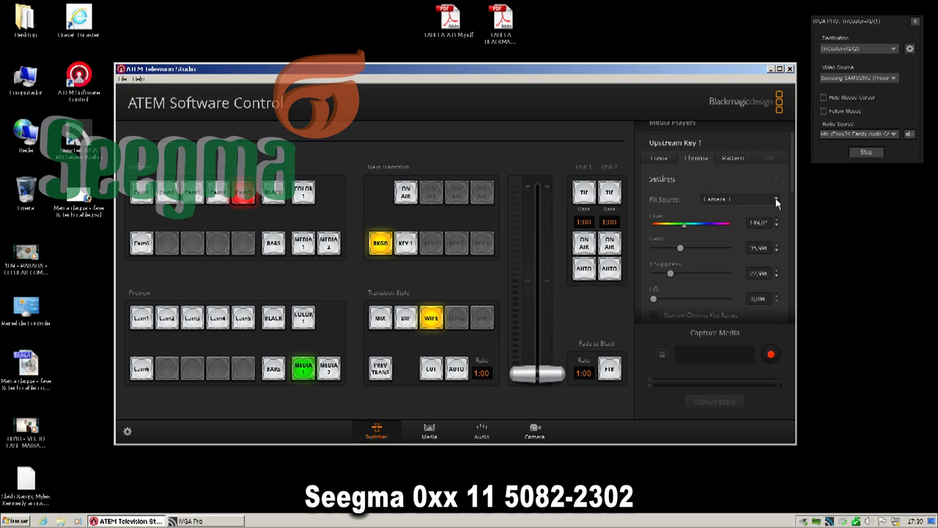
click(661, 157)
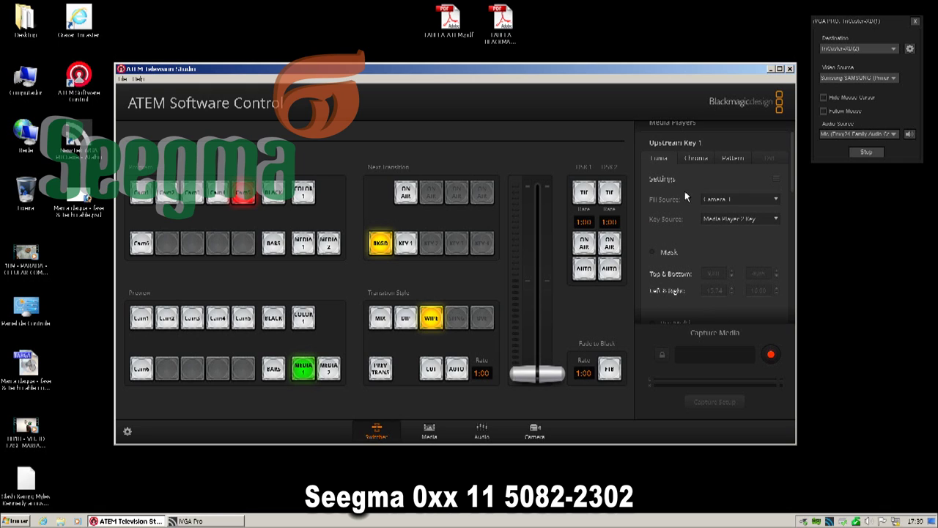
click(729, 157)
click(661, 157)
click(777, 200)
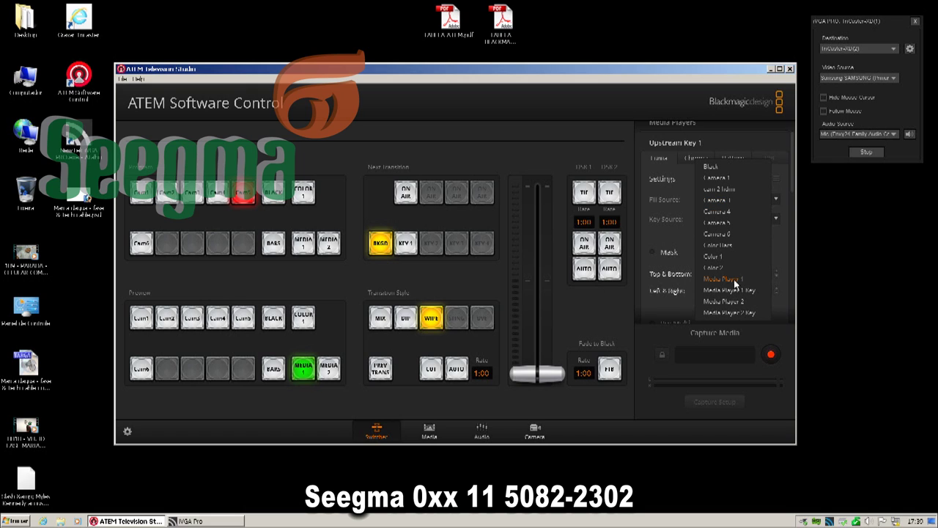
click(725, 200)
click(695, 158)
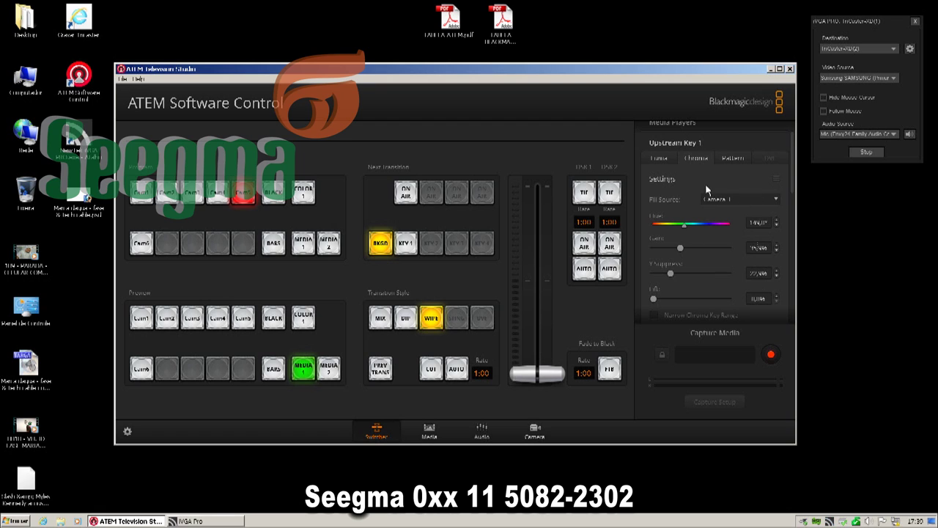
click(662, 157)
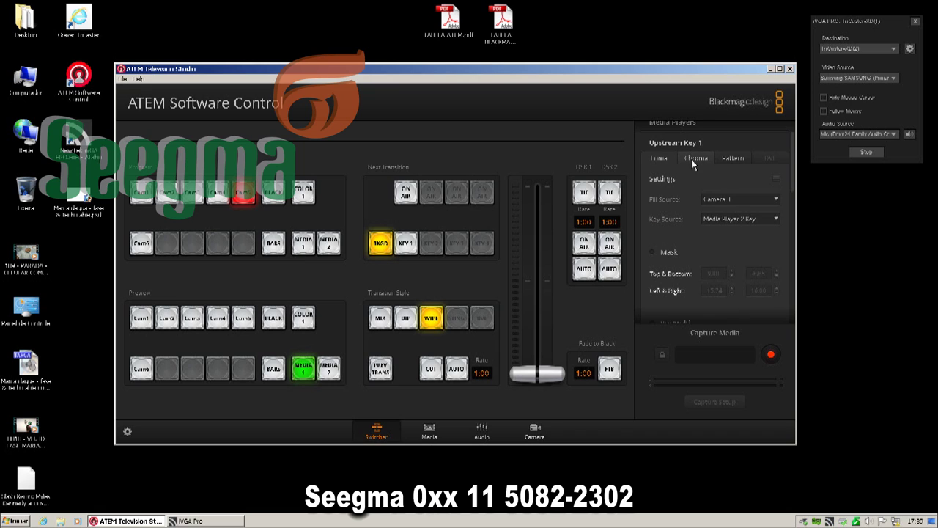
click(695, 157)
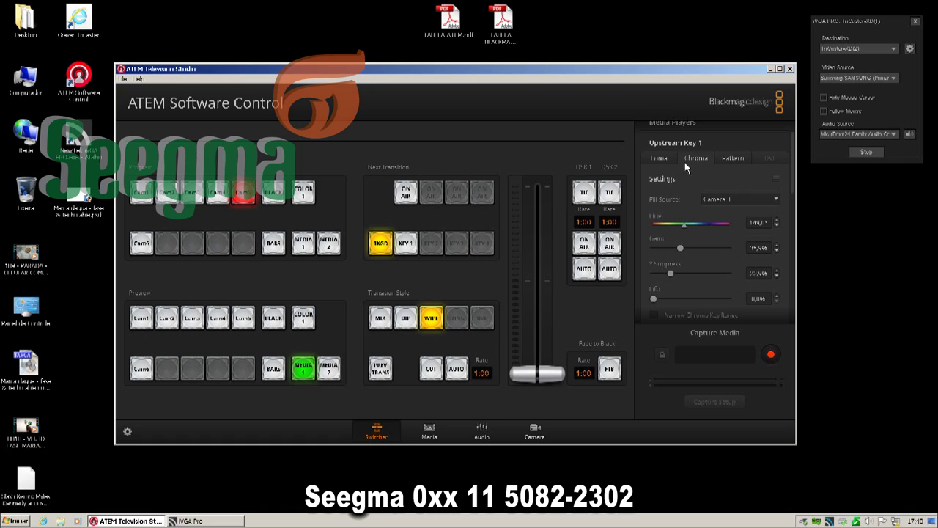
click(733, 157)
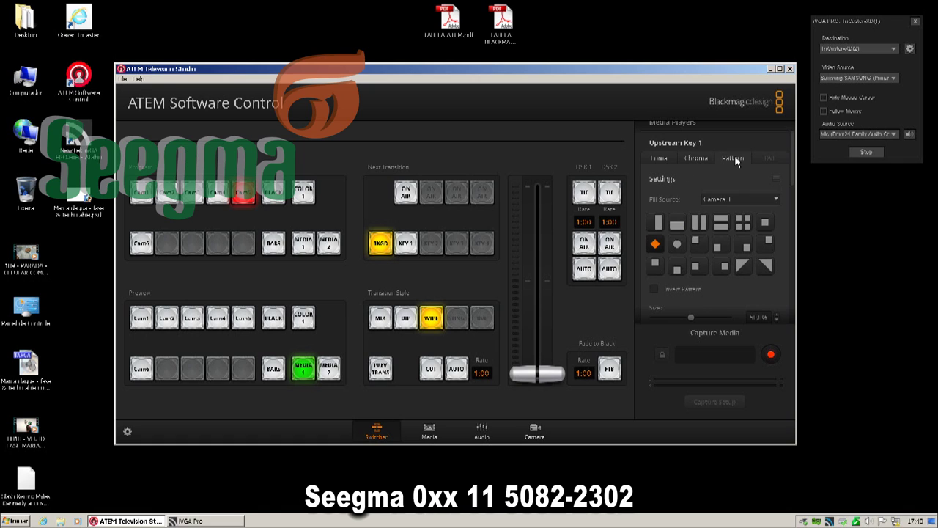
Set the fill source of Upstream Key 1's luma key to Media Player 1
click(658, 159)
click(776, 201)
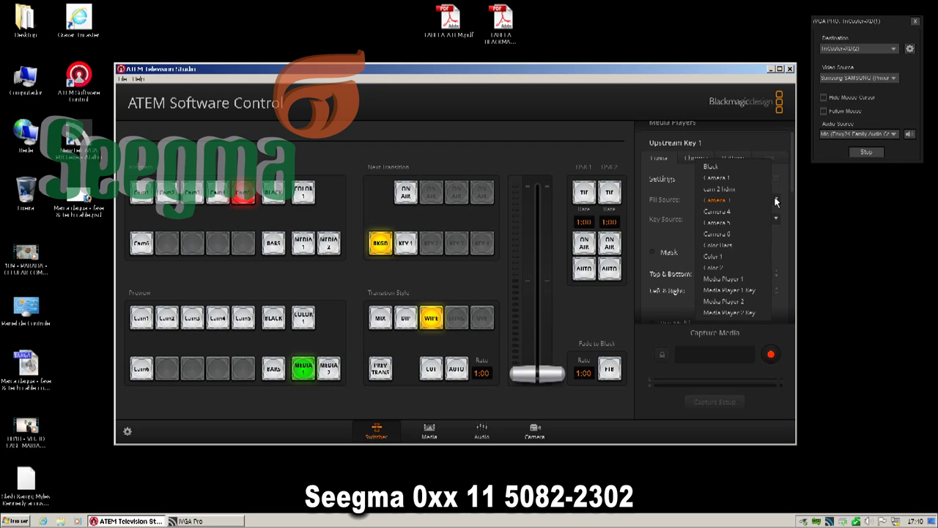
click(733, 277)
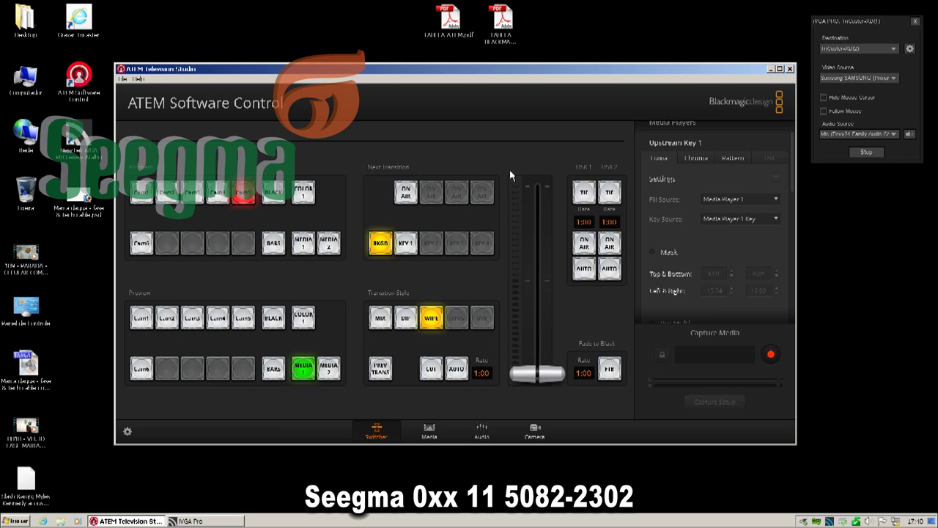
Toggle Key 1 in the next transition and on air several times, and leave it off in both
click(407, 244)
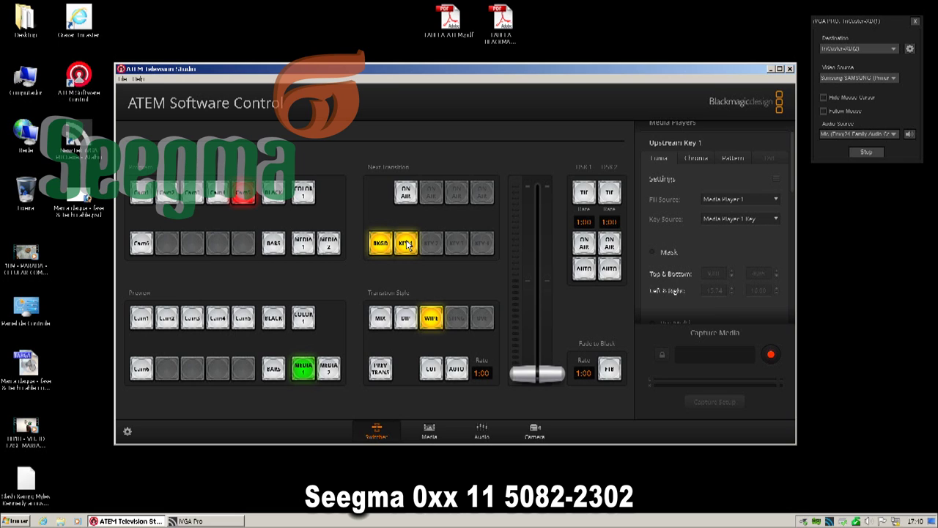
click(405, 246)
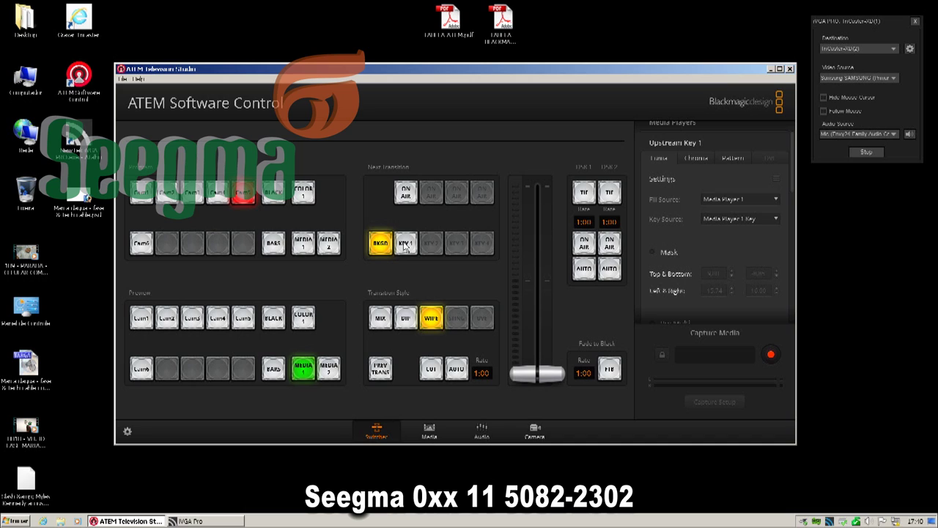
click(406, 192)
click(407, 193)
click(407, 195)
click(407, 194)
click(407, 193)
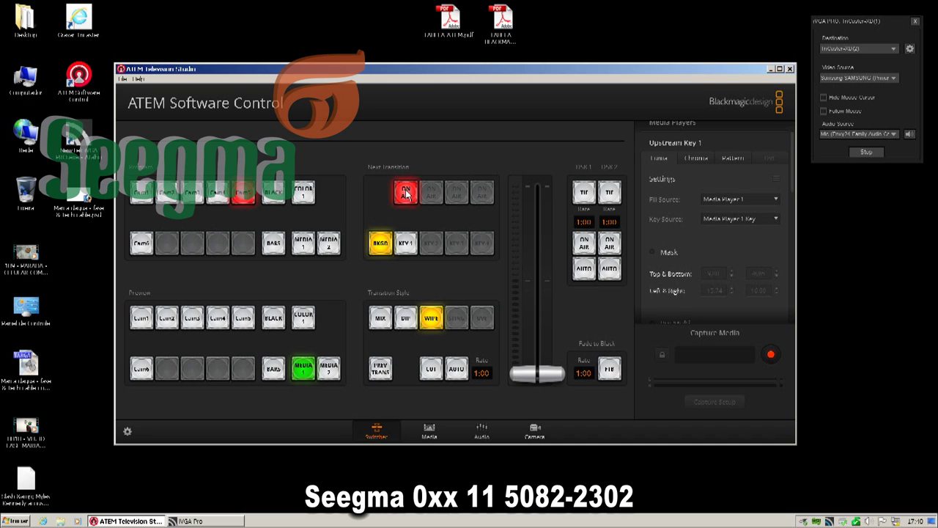
click(407, 194)
click(406, 248)
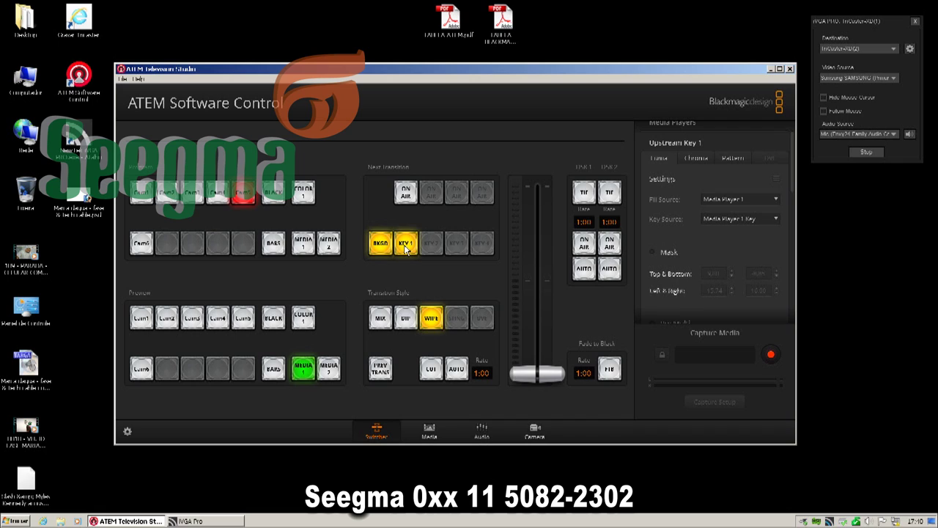
click(407, 248)
Switch to Adobe Photoshop 7.0 and open the recent file Community TV Lower Third 1.psd
click(771, 69)
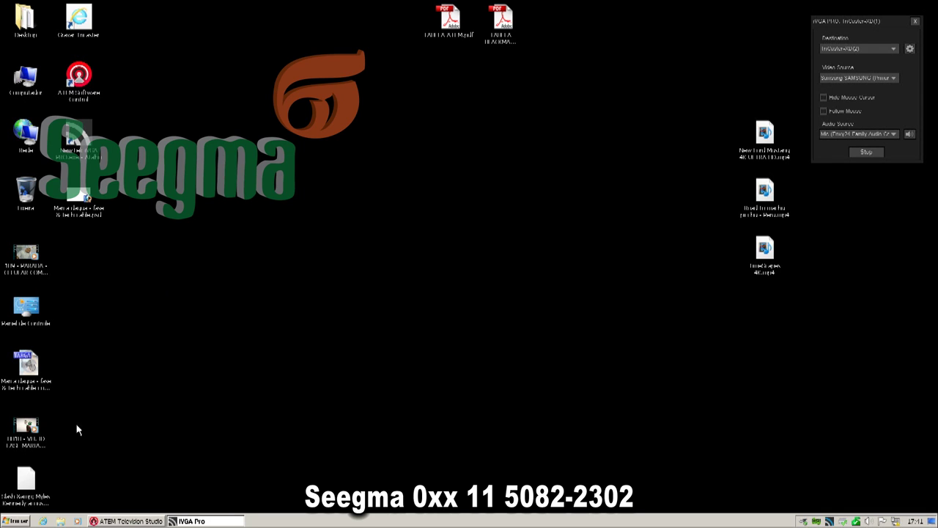
click(25, 521)
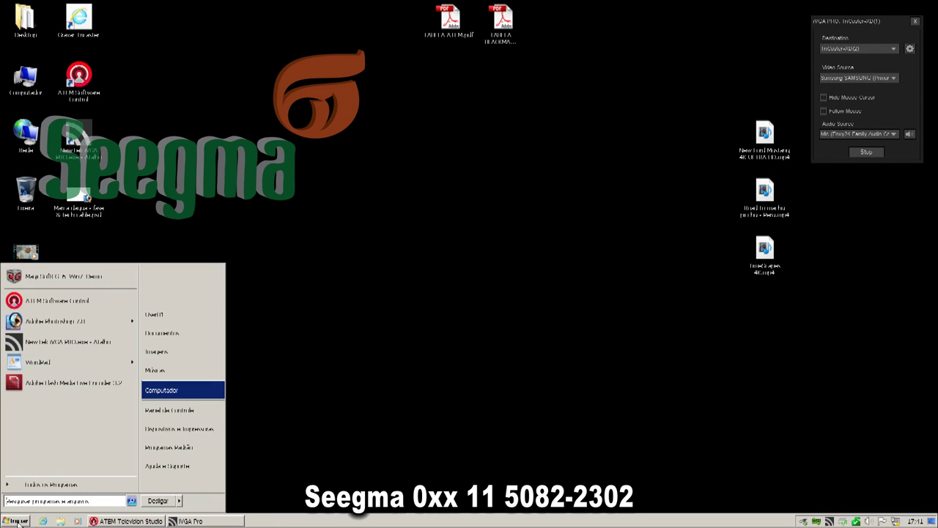
click(38, 322)
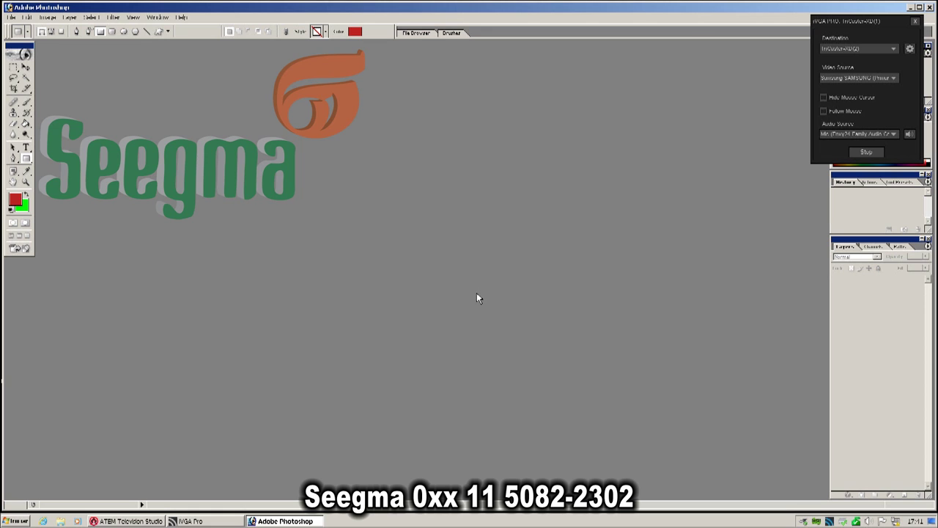
click(11, 17)
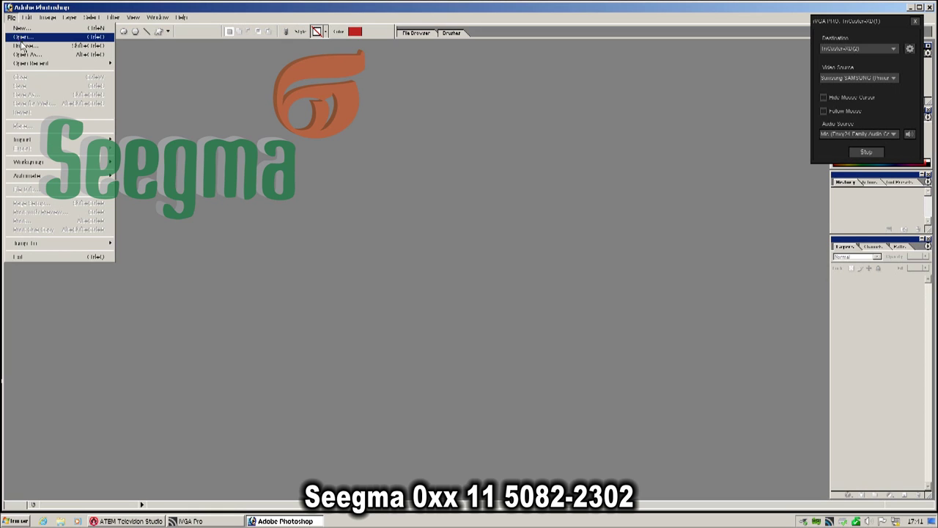
mouse_move(31, 64)
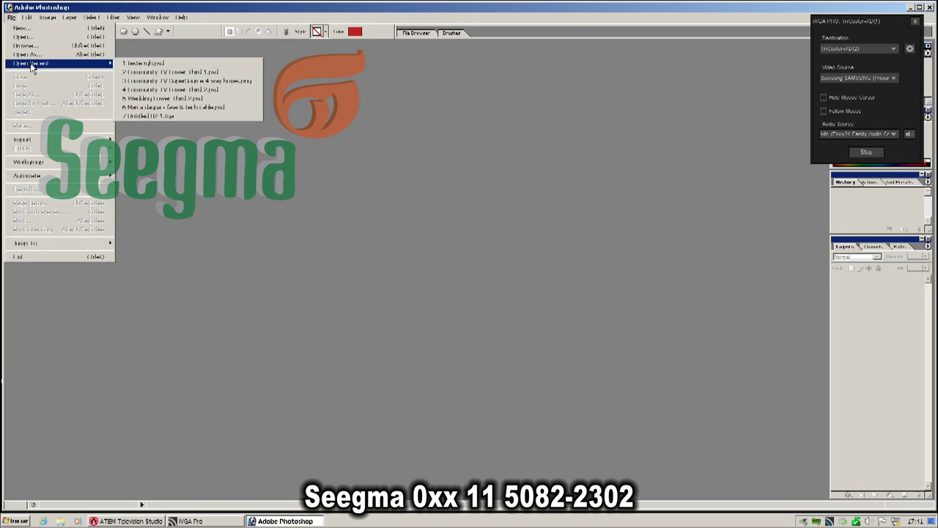
click(177, 64)
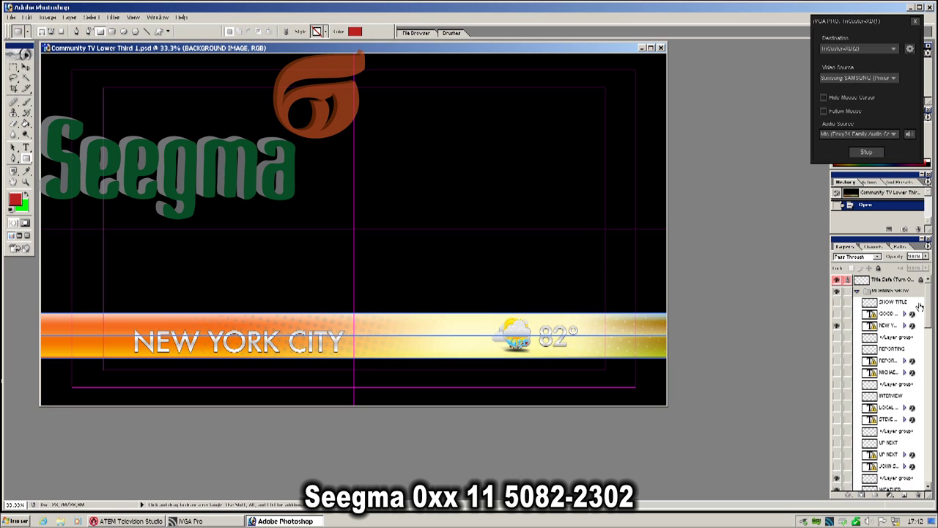
Replace the NEW YORK CITY text in the lower third with "Sao Paulo", accepting the font substitution
scroll(934, 312, down, 3)
scroll(933, 312, up, 5)
double_click(868, 326)
click(424, 213)
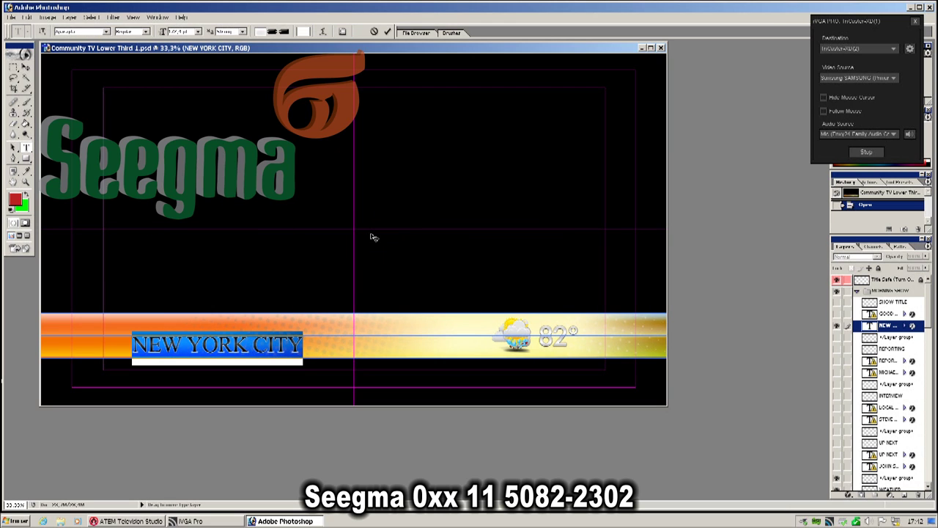
text(Sa)
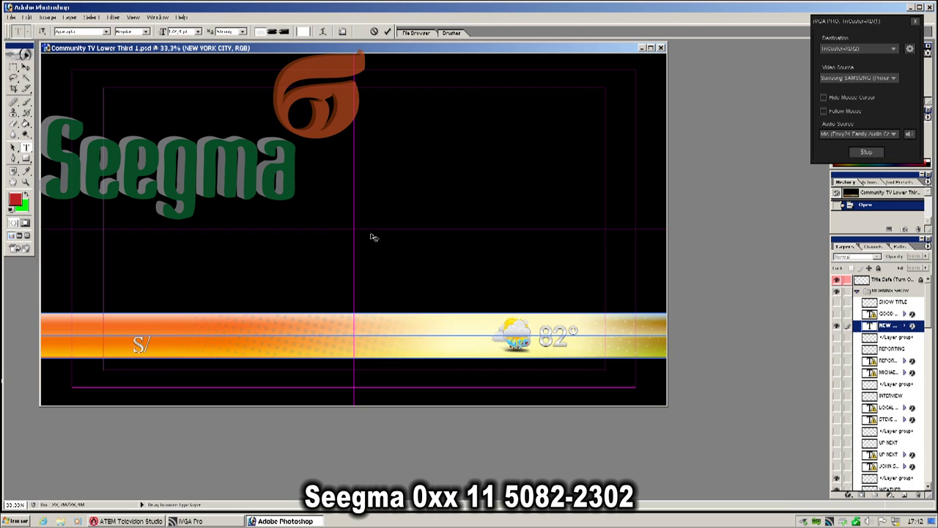
text(ao Paulo)
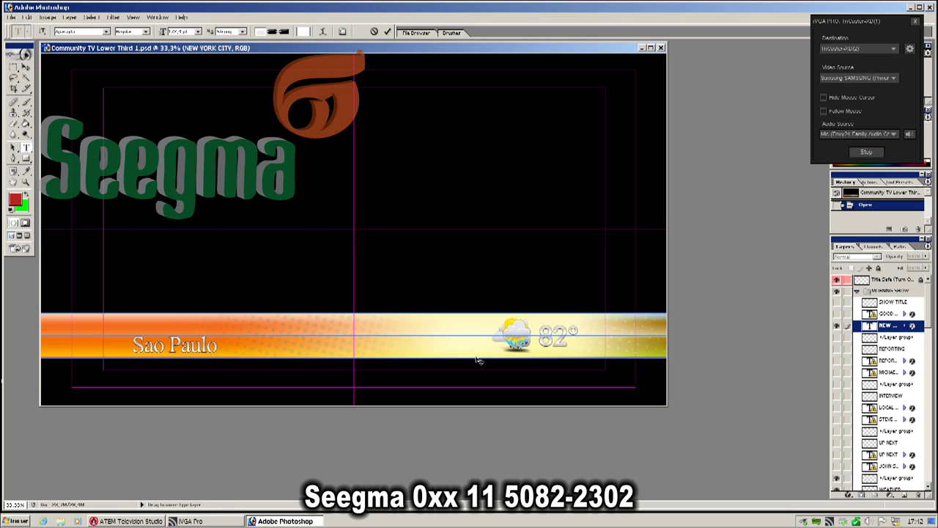
key(ctrl+Return)
key(u)
Replace the 82° temperature text in the lower third with "23", accepting the font substitution, and commit the edit
double_click(871, 428)
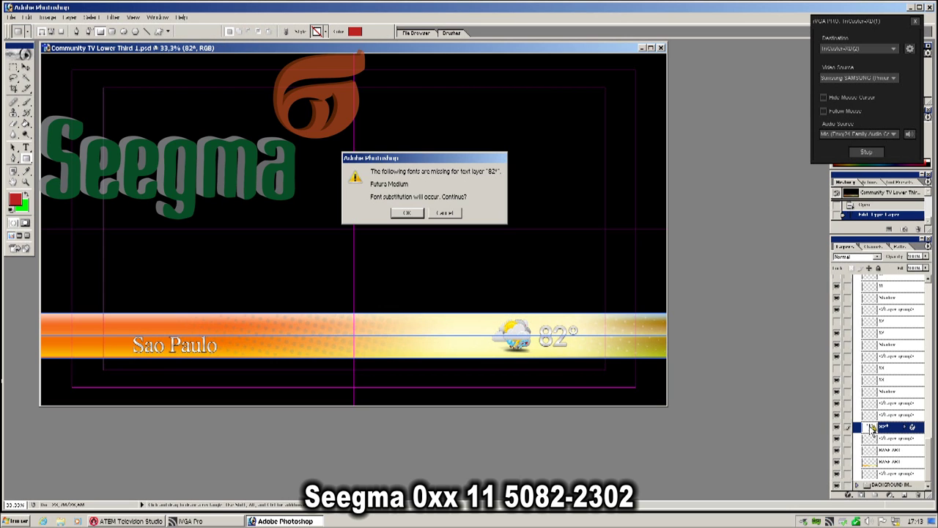
click(402, 213)
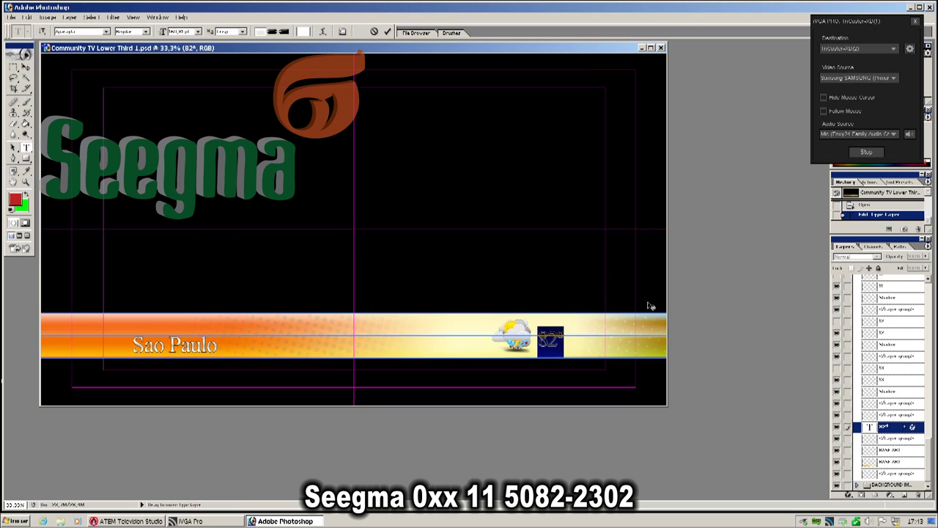
text(2)
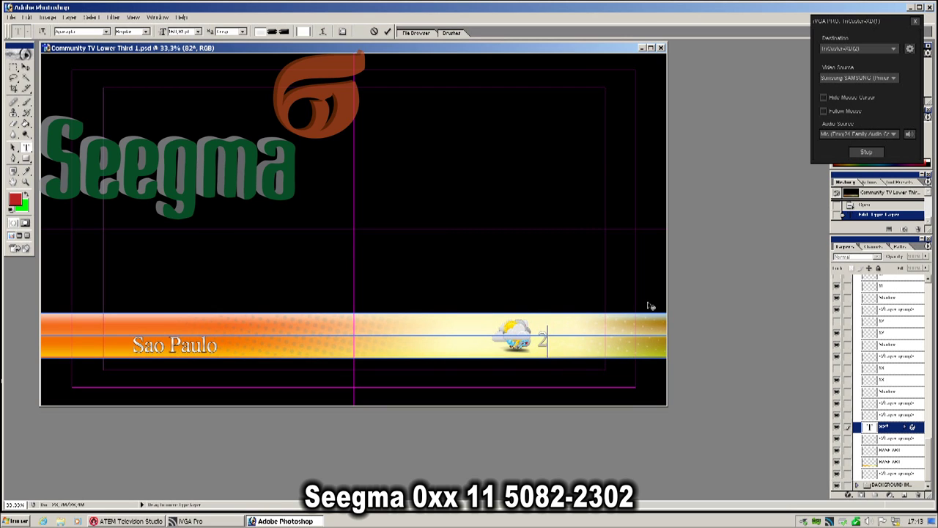
text(3)
click(11, 16)
click(12, 19)
click(10, 18)
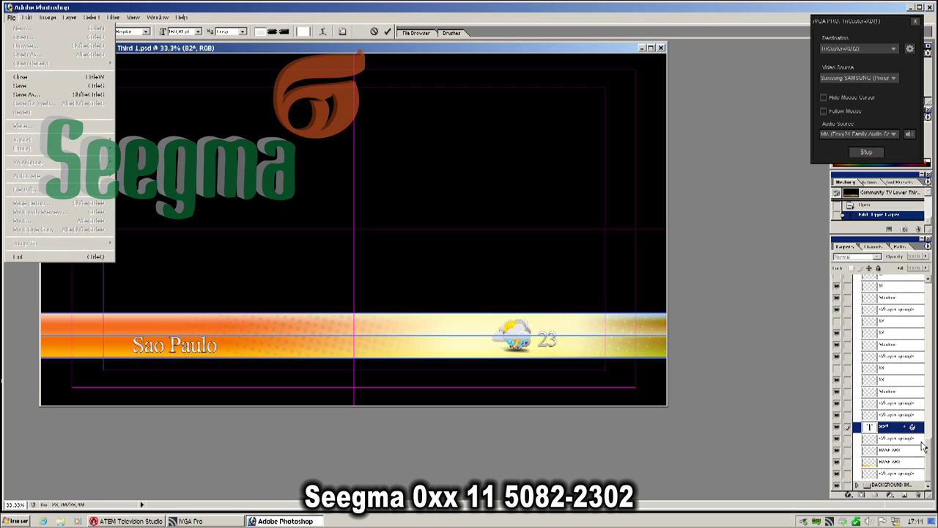
drag(926, 445, 861, 281)
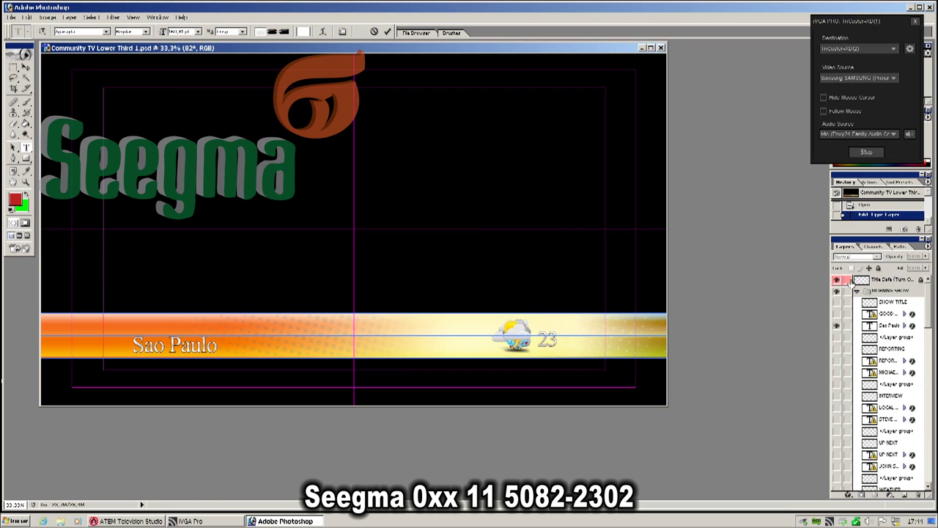
click(850, 284)
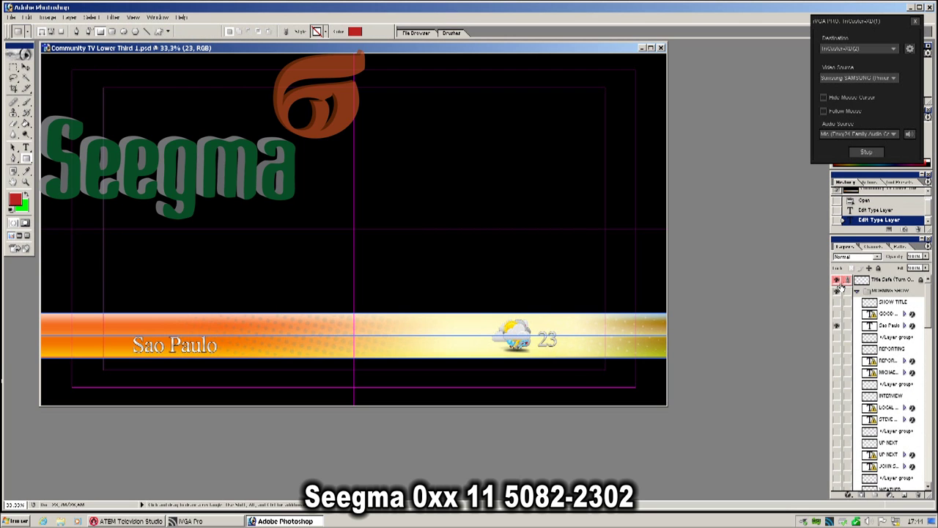
Export the lower third to the ATEM Switcher Media Pool at location 3, replacing BugB0004, and close the export dialog
click(11, 16)
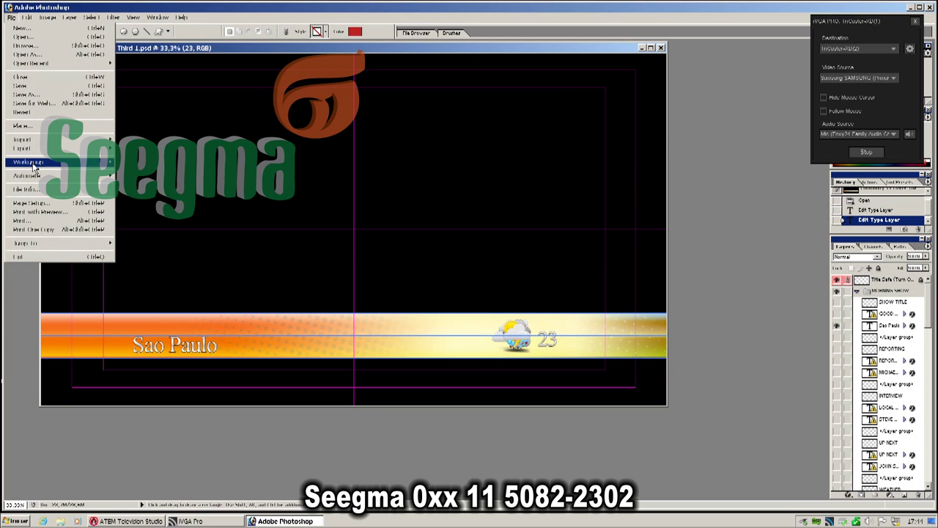
mouse_move(34, 161)
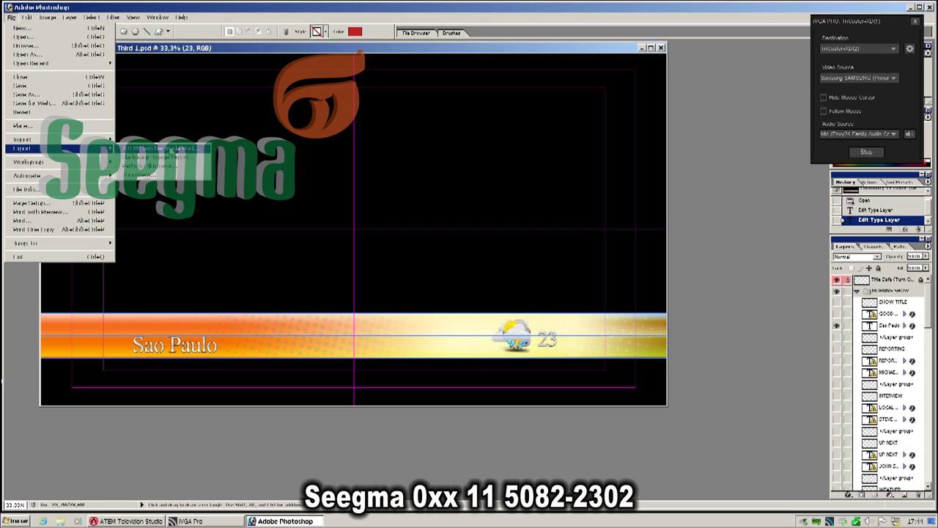
click(187, 149)
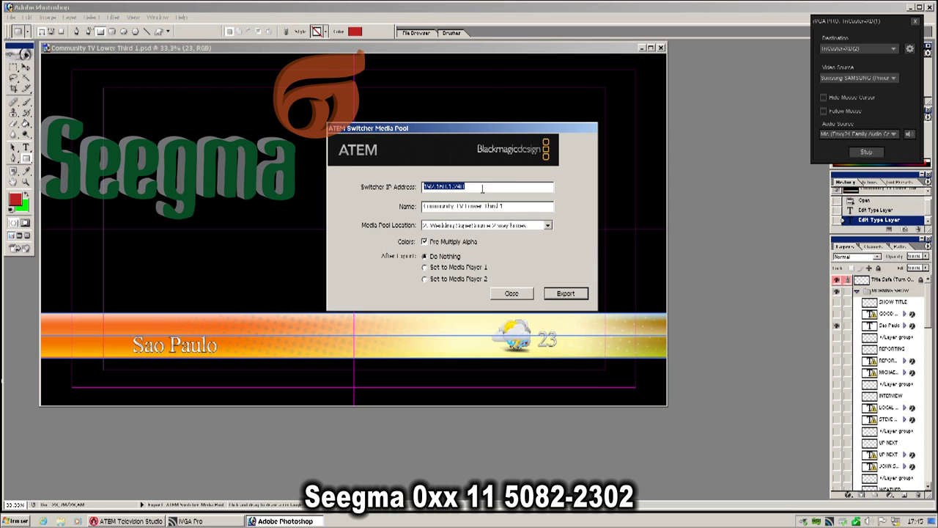
drag(516, 206, 385, 207)
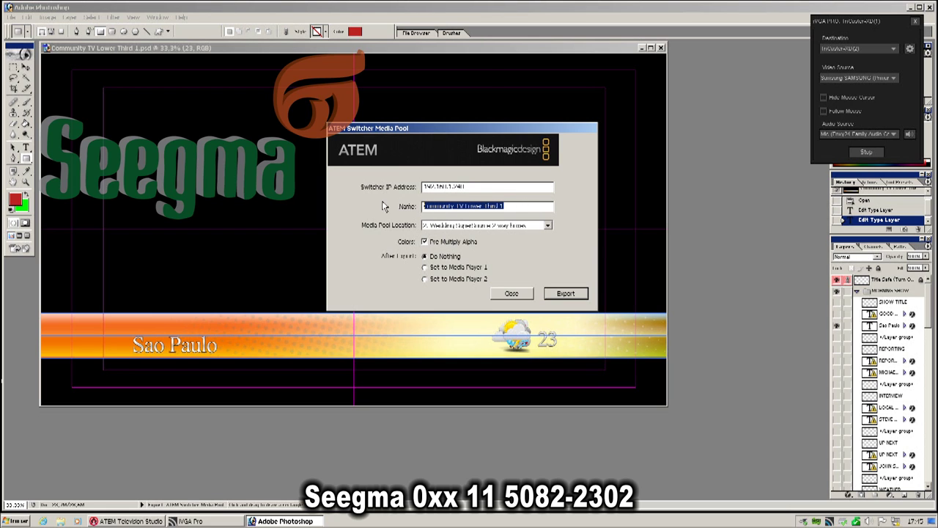
click(547, 227)
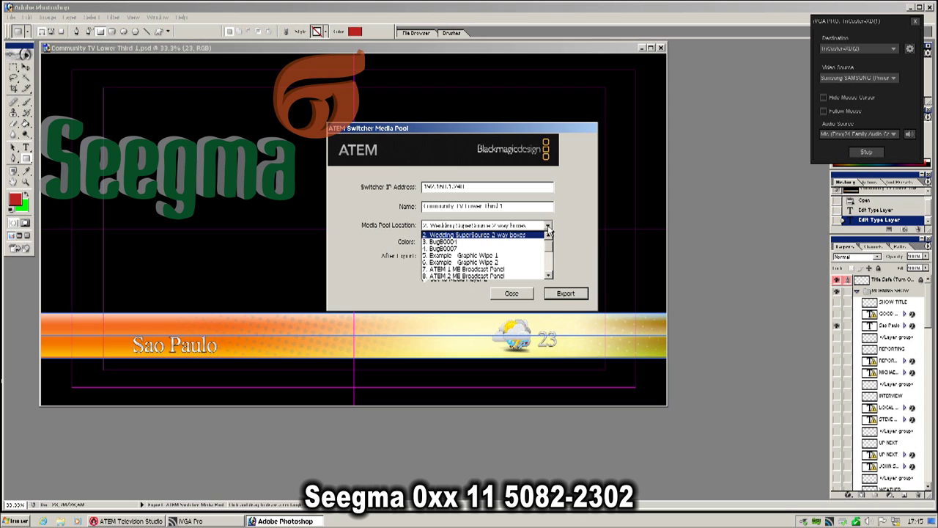
click(549, 236)
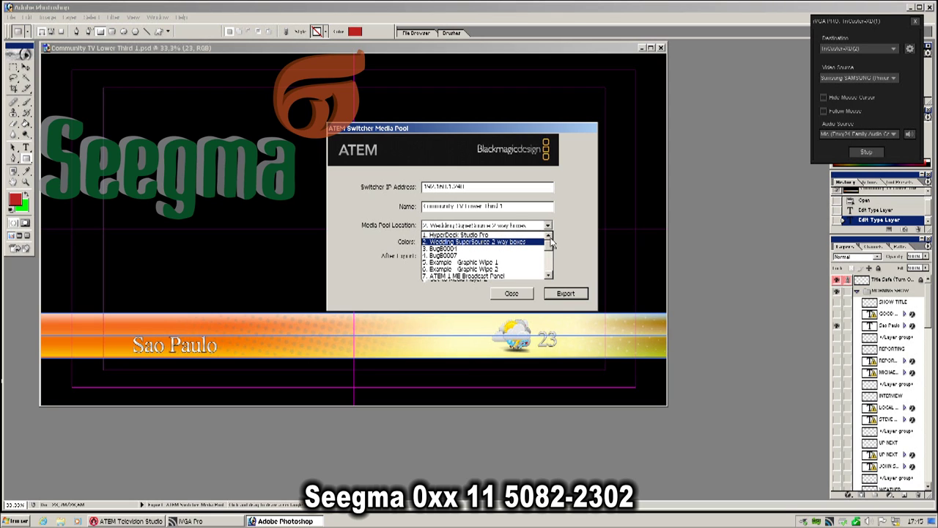
drag(551, 246, 552, 249)
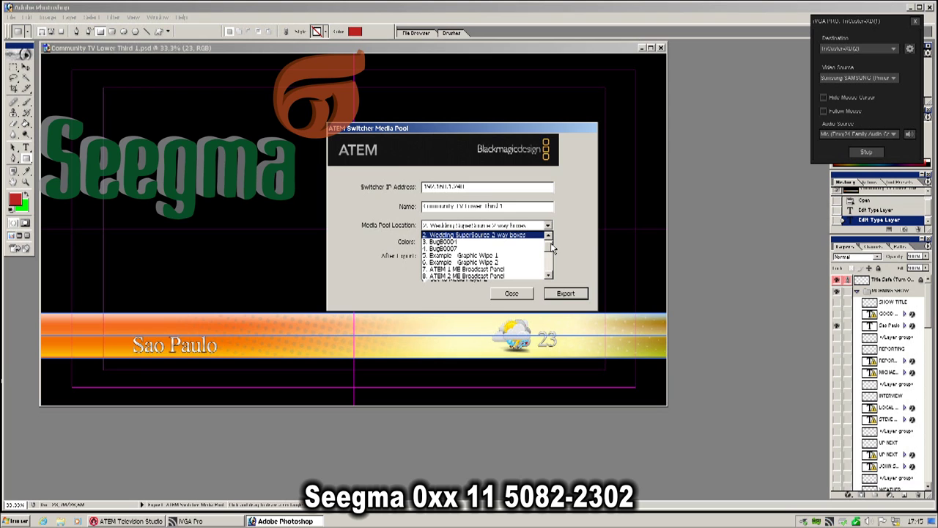
mouse_move(553, 250)
mouse_down()
mouse_move(549, 273)
mouse_move(548, 247)
mouse_up()
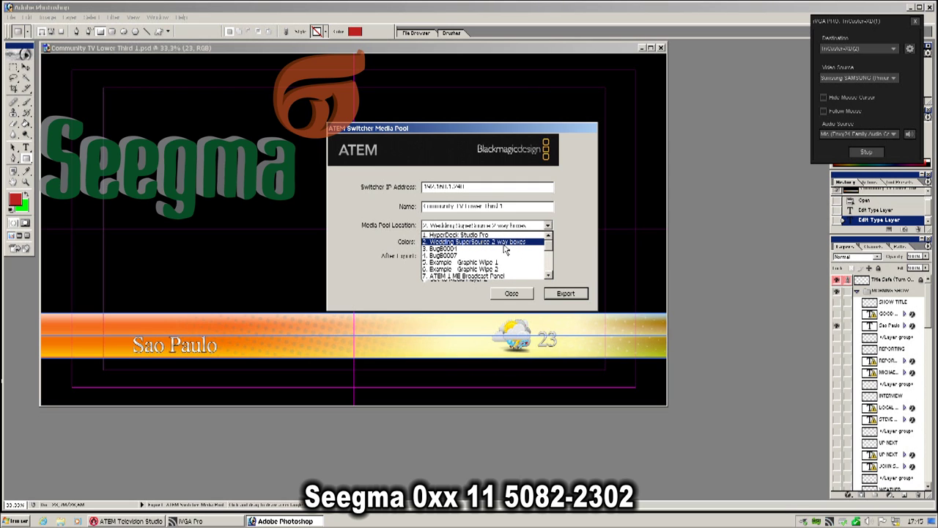
click(447, 247)
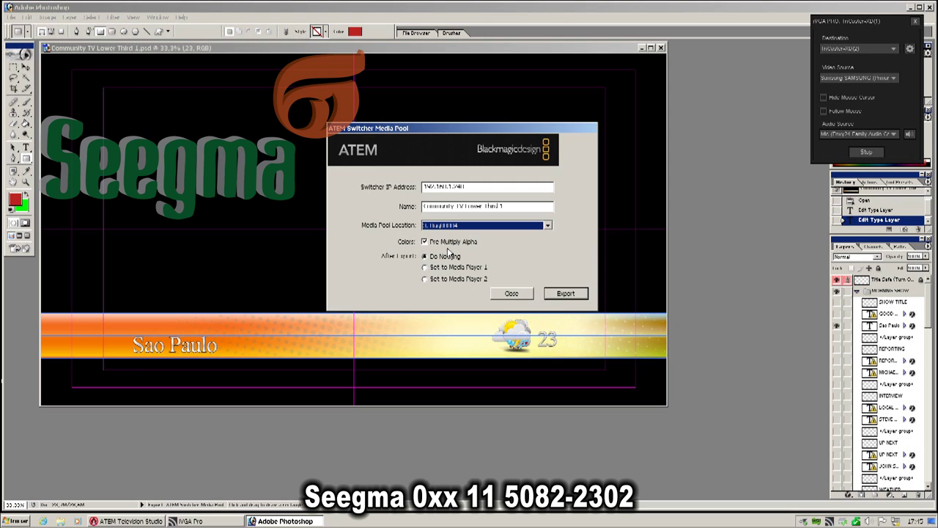
click(565, 295)
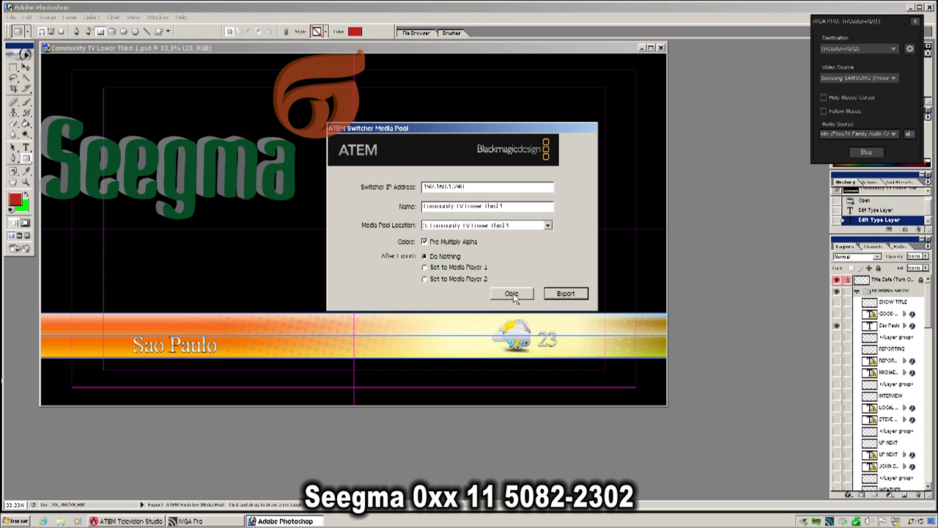
click(512, 293)
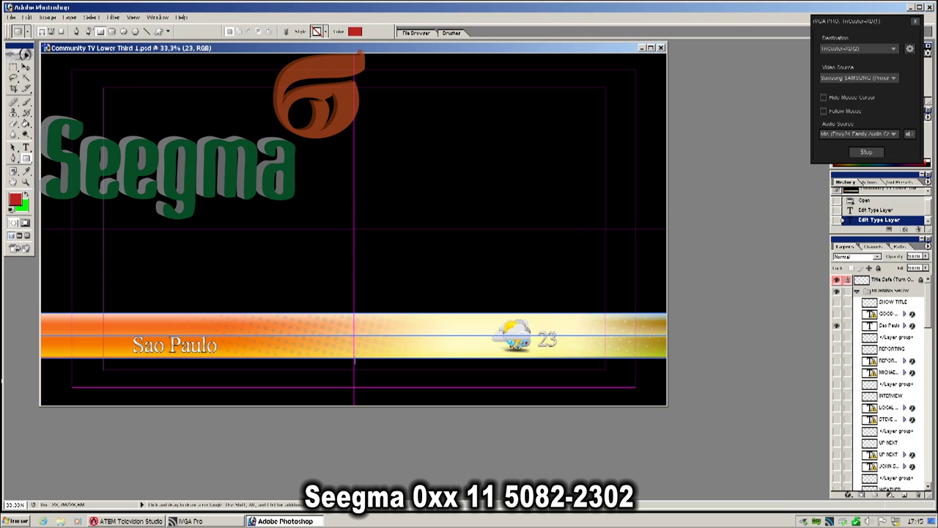
Switch to ATEM Software Control, minimize Photoshop, and load the Community TV Lower Third still into Media Player 1
click(129, 520)
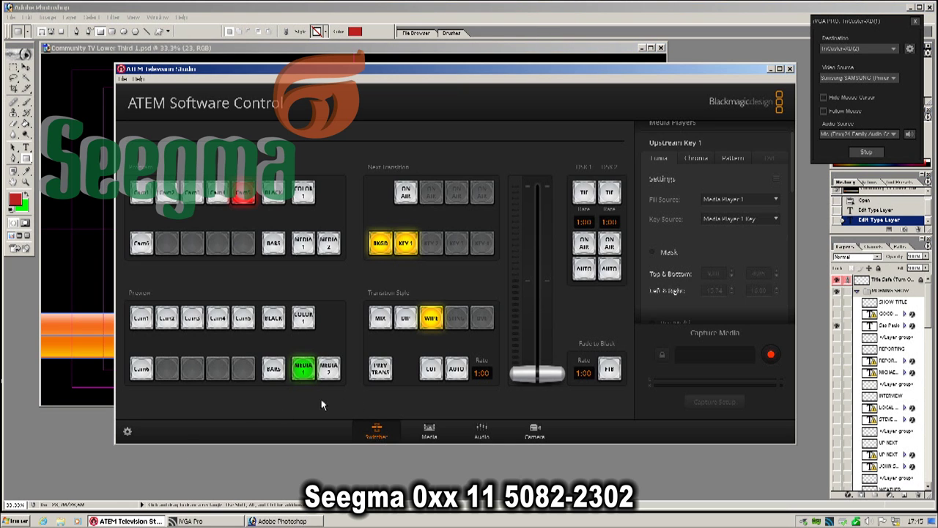
click(912, 8)
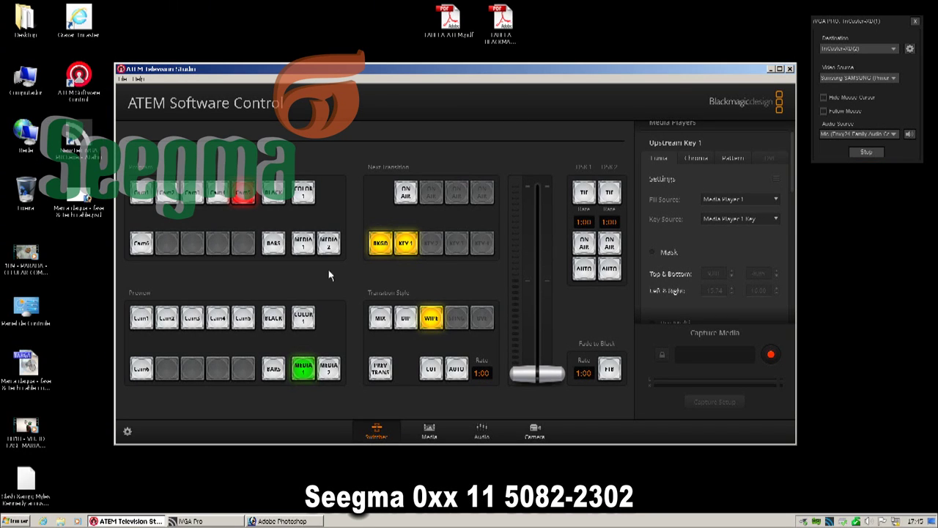
click(429, 433)
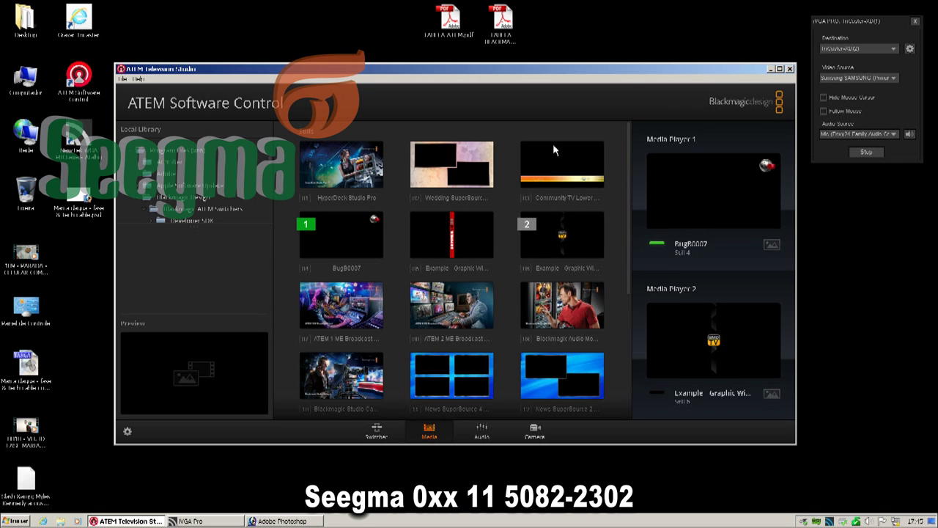
drag(553, 168, 711, 191)
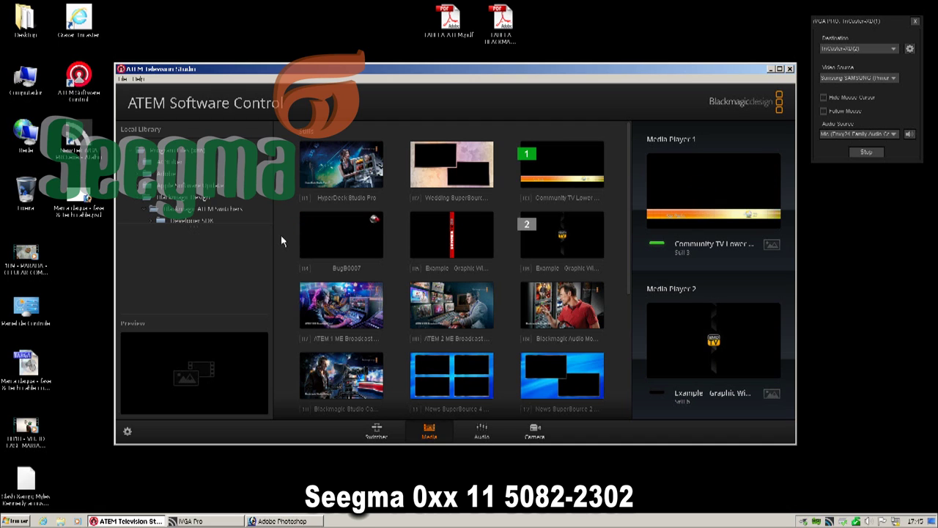
Toggle downstream key 1 on and off air twice on the switcher page, and run the automatic wipe transition to Media 1
click(381, 431)
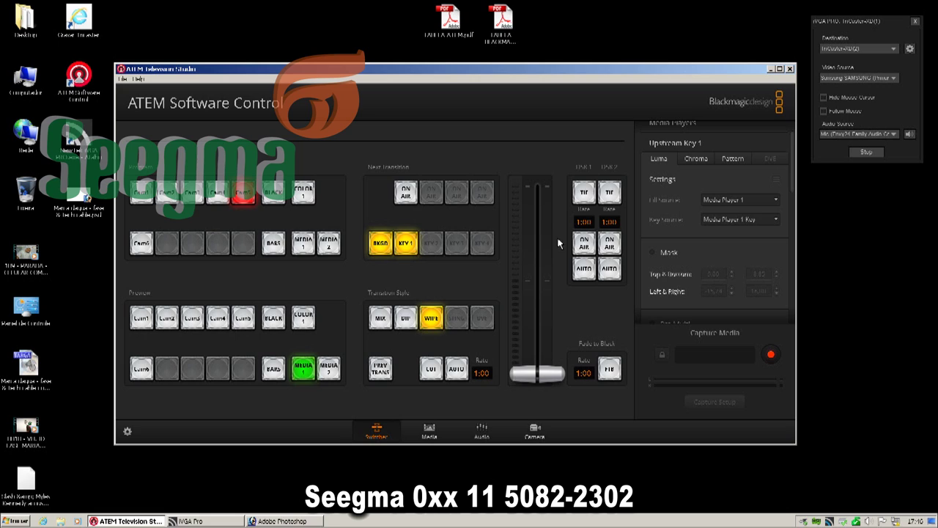
click(586, 246)
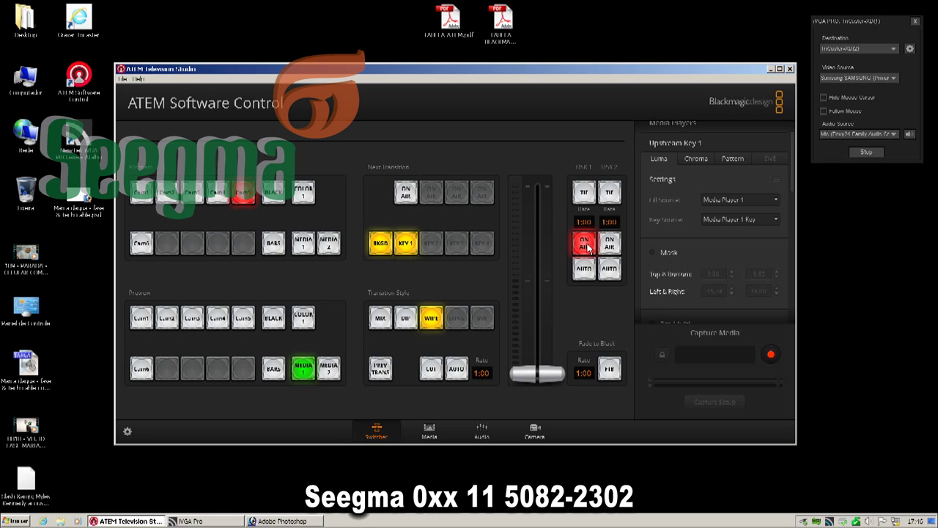
click(586, 246)
click(585, 246)
click(586, 246)
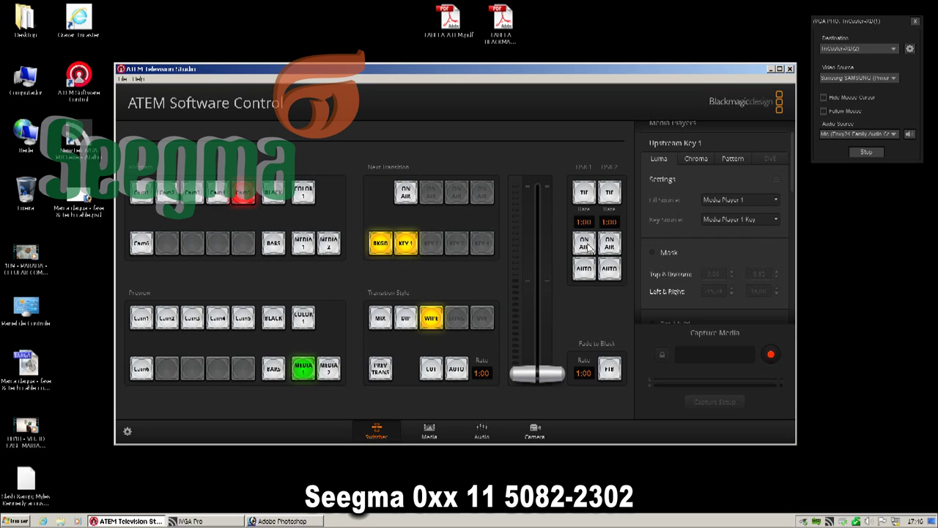
key(Return)
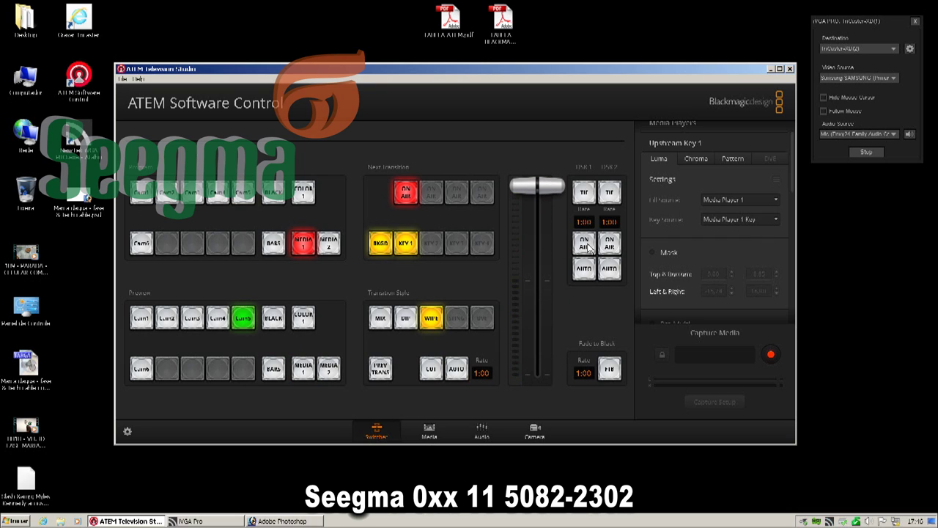